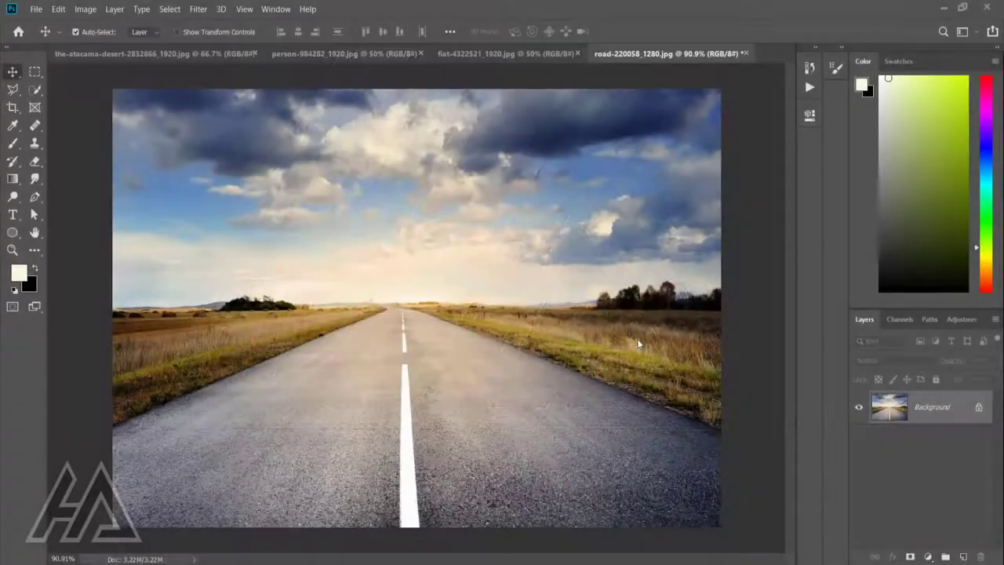
Lasso the tree clump on the left horizon and Content-Aware Fill it away
left_click(17, 94)
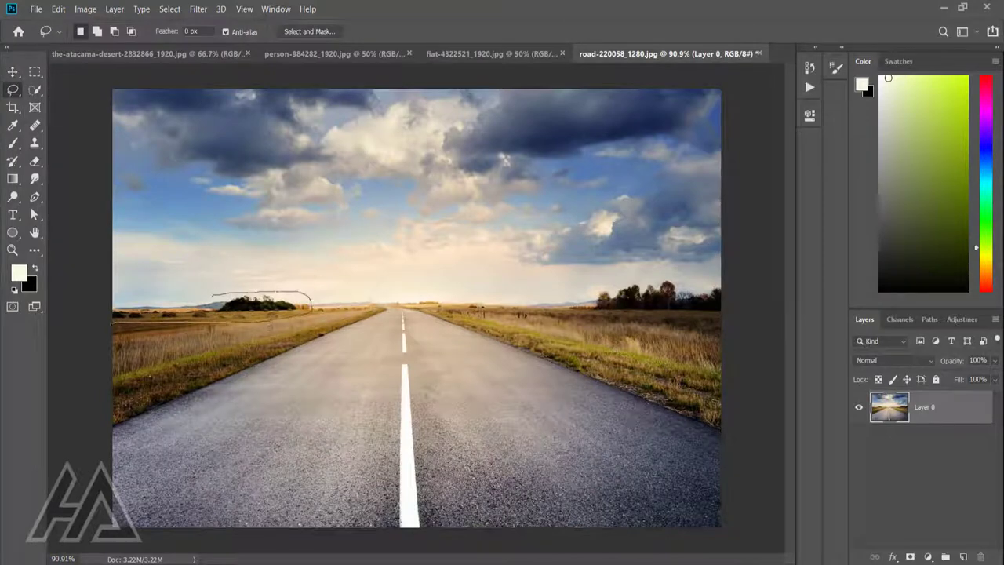
left_click_drag(213, 295, 210, 295)
key("shift+BackSpace")
left_click(648, 213)
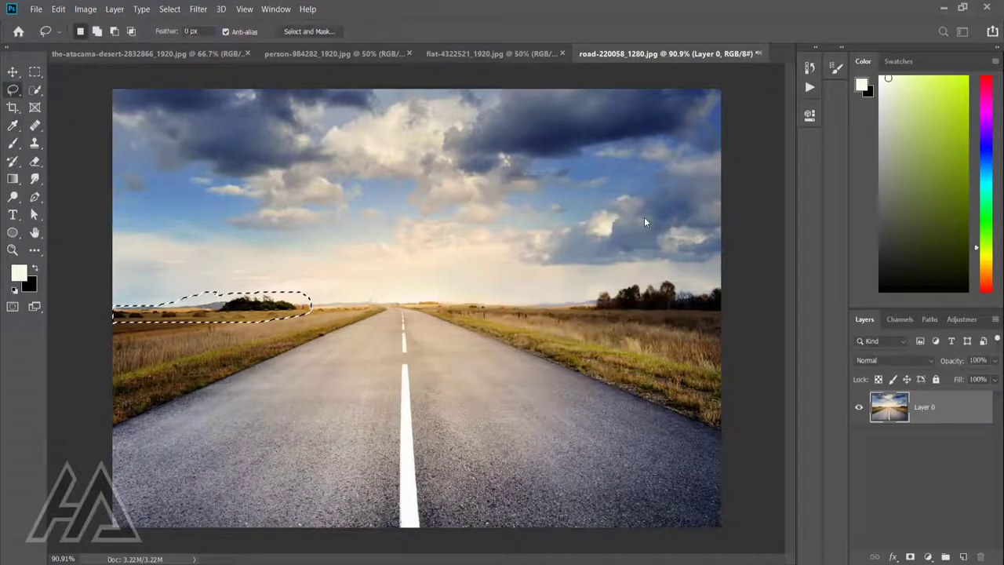
Lasso the trees on the right horizon, Content-Aware Fill them, and deselect
left_click_drag(573, 300, 688, 280)
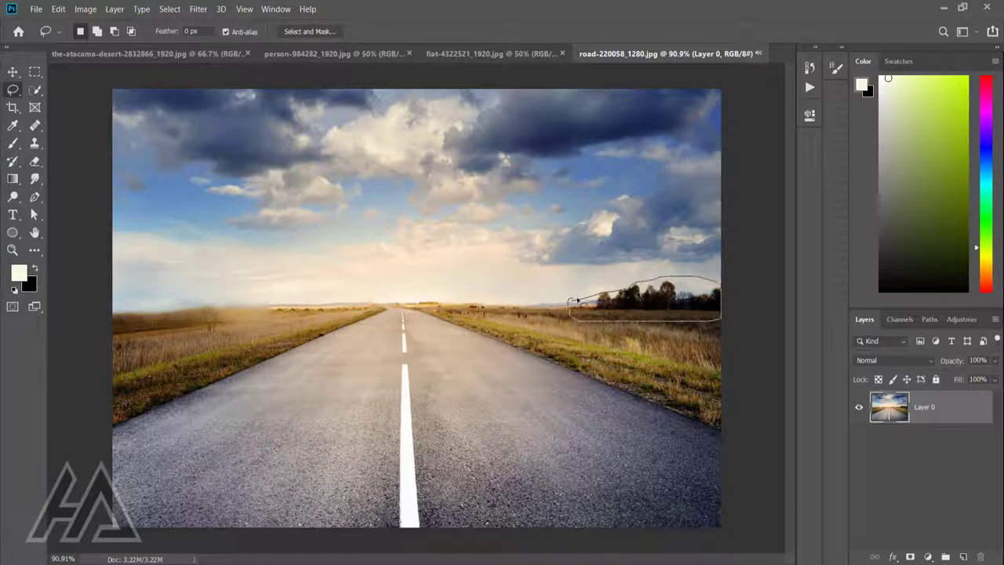
left_click_drag(577, 301, 571, 300)
key("shift+BackSpace")
left_click(648, 213)
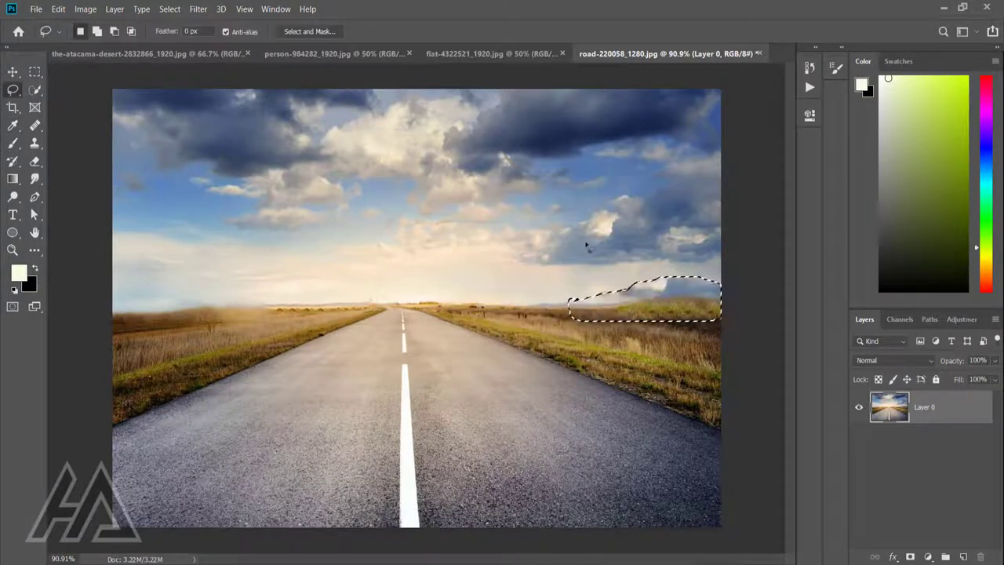
left_click(585, 302)
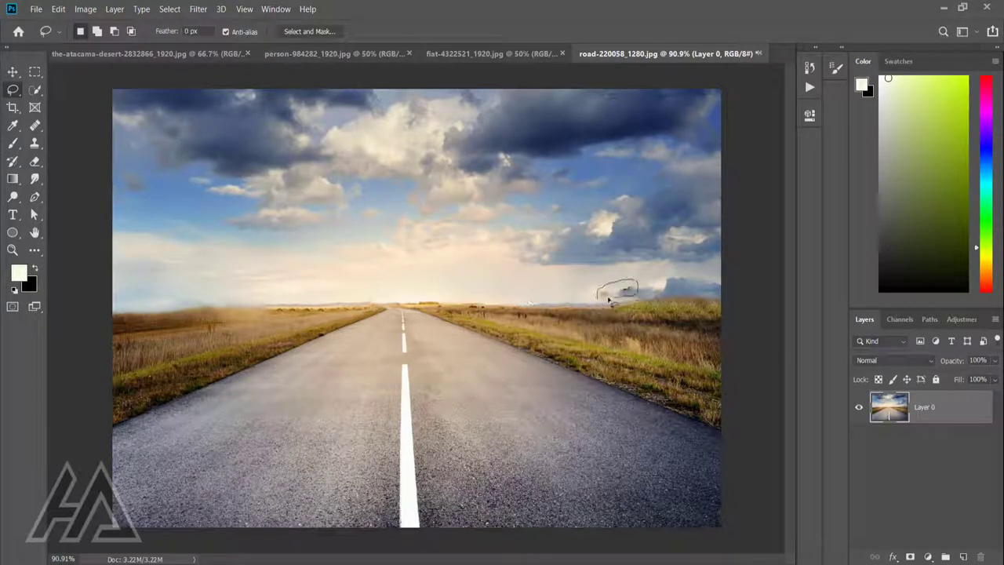
Fill away a leftover patch near the right horizon and add a mask to Layer 0
left_click_drag(608, 301, 599, 297)
key("shift+BackSpace")
key("Return")
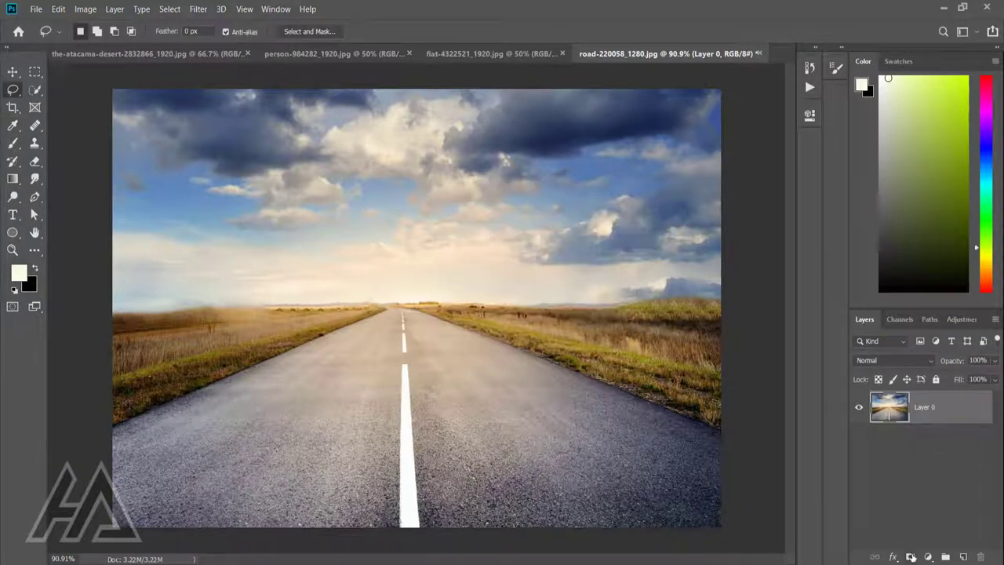
left_click(910, 556)
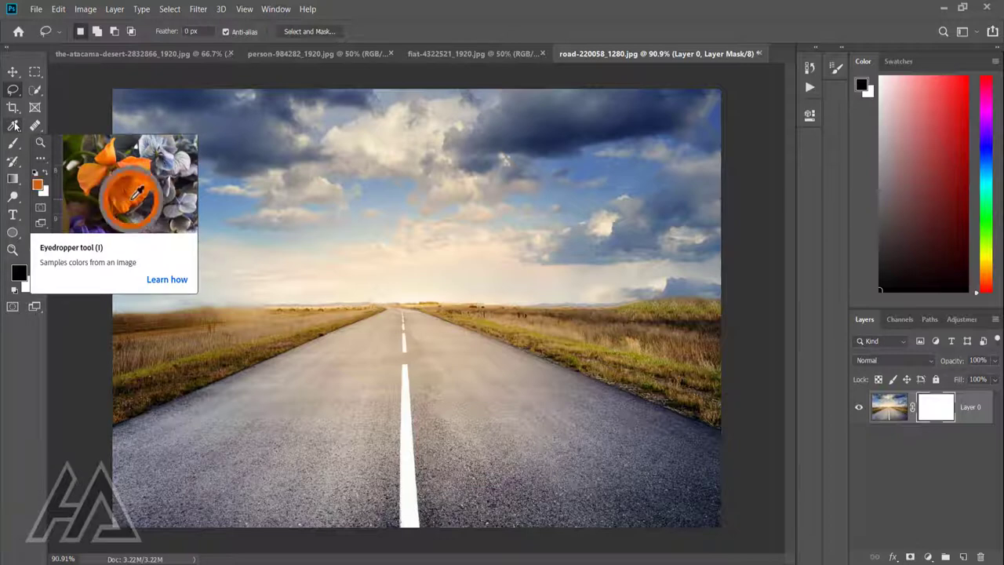
Apply Color Balance shifting the road photo's midtones toward blue (+18)
left_click(888, 407)
left_click(83, 9)
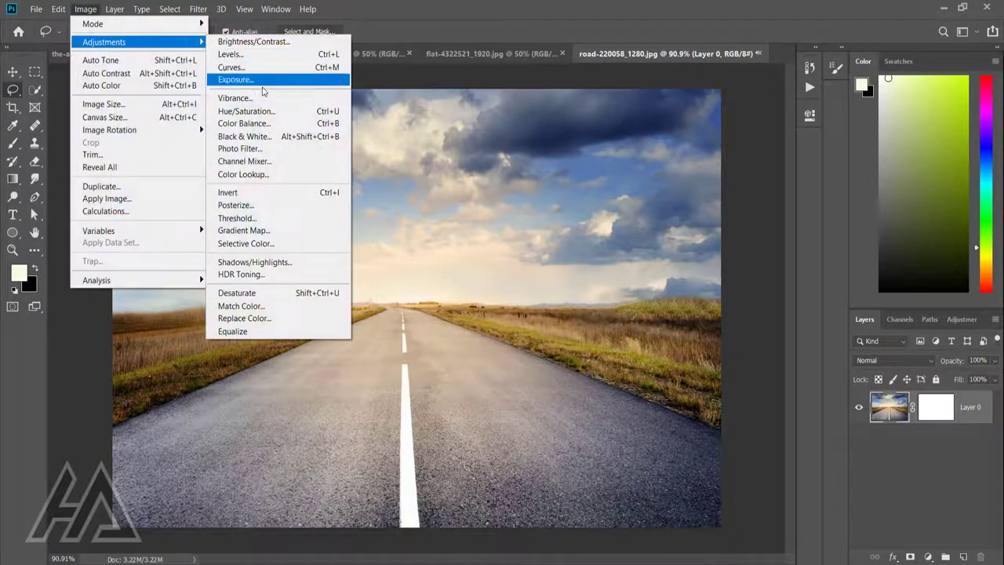
left_click(273, 124)
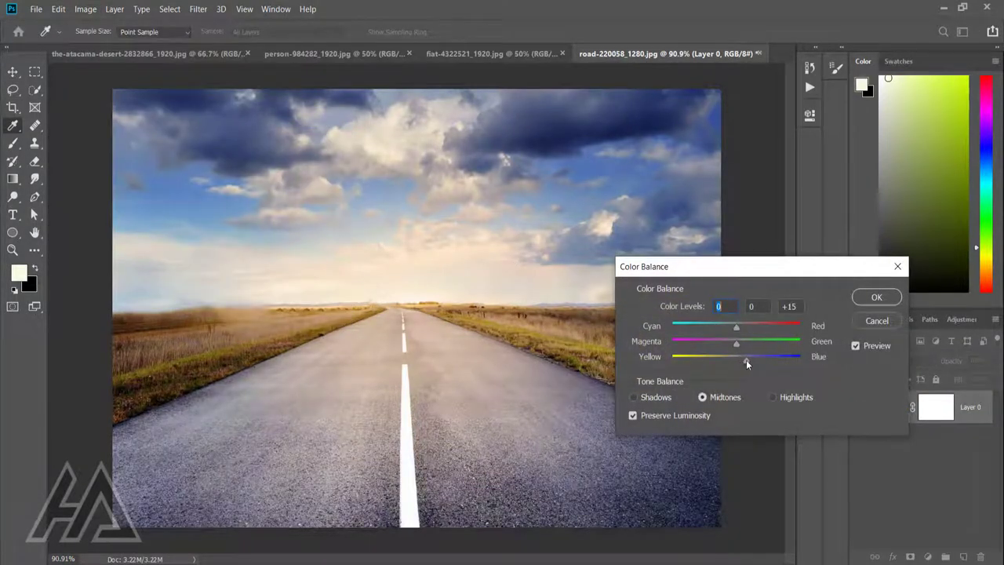
left_click_drag(746, 360, 719, 331)
left_click(872, 298)
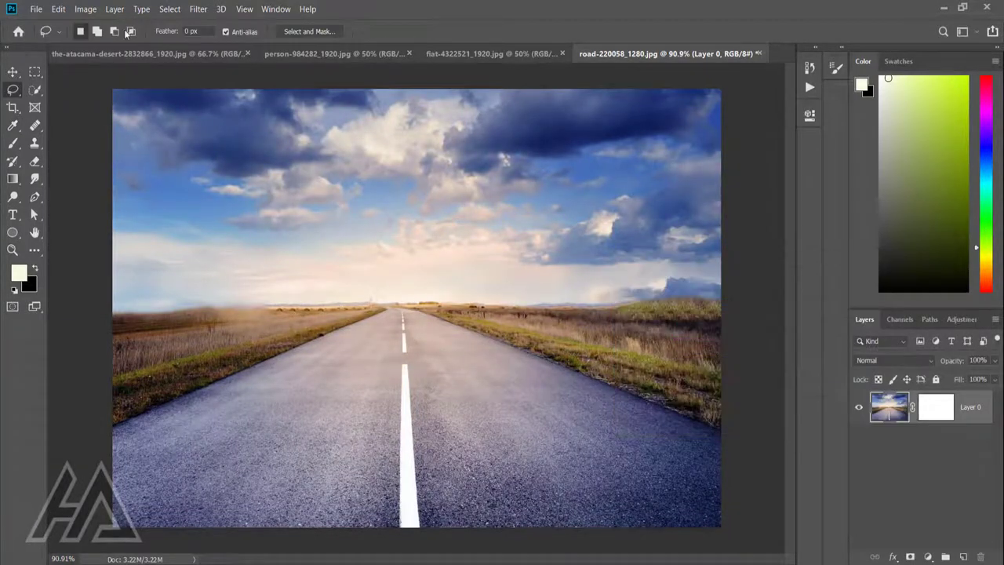
Apply Levels with midtone 0.92 and output white 146 to darken the photo
left_click(85, 8)
left_click(235, 56)
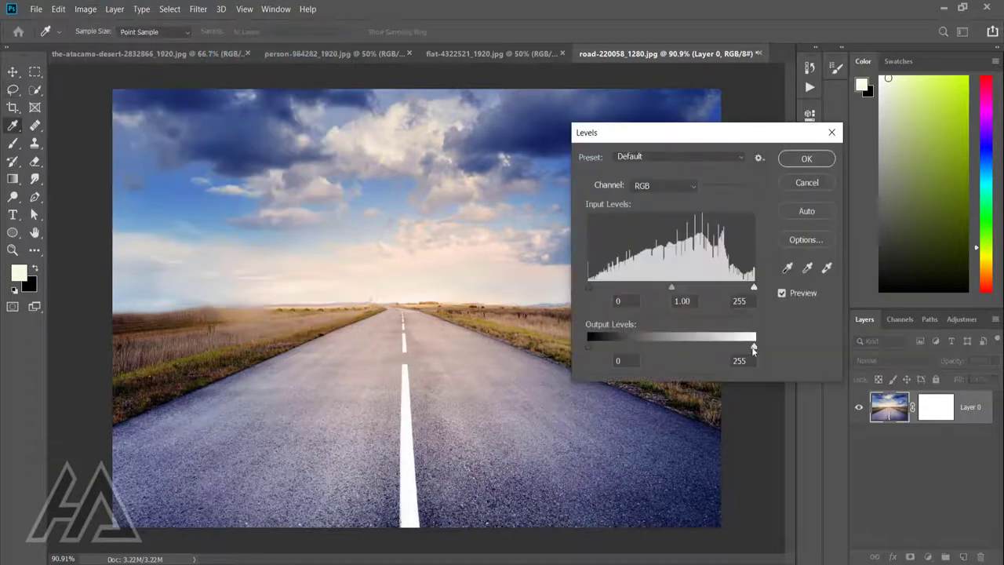
left_click_drag(753, 348, 680, 345)
left_click_drag(671, 287, 676, 287)
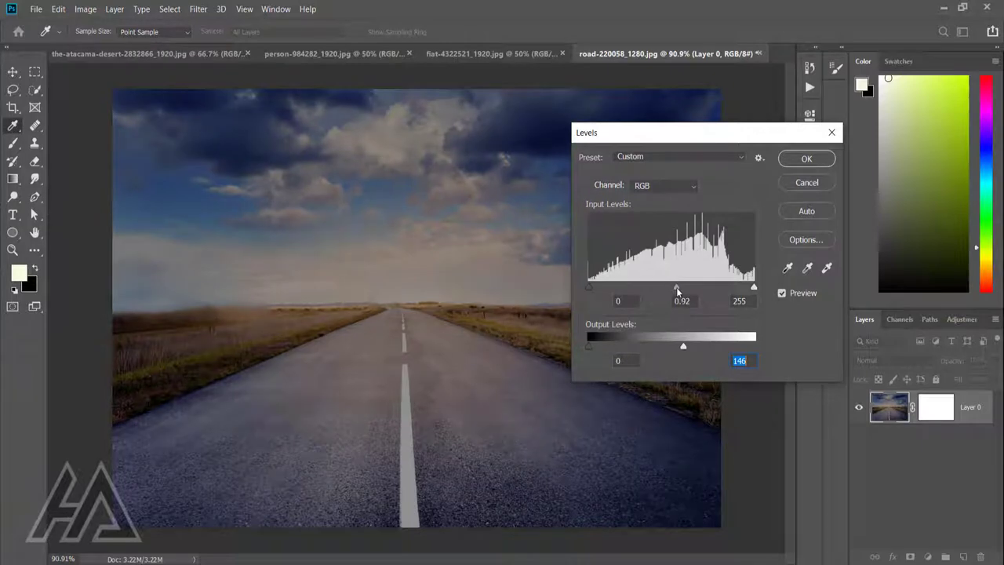
left_click(796, 157)
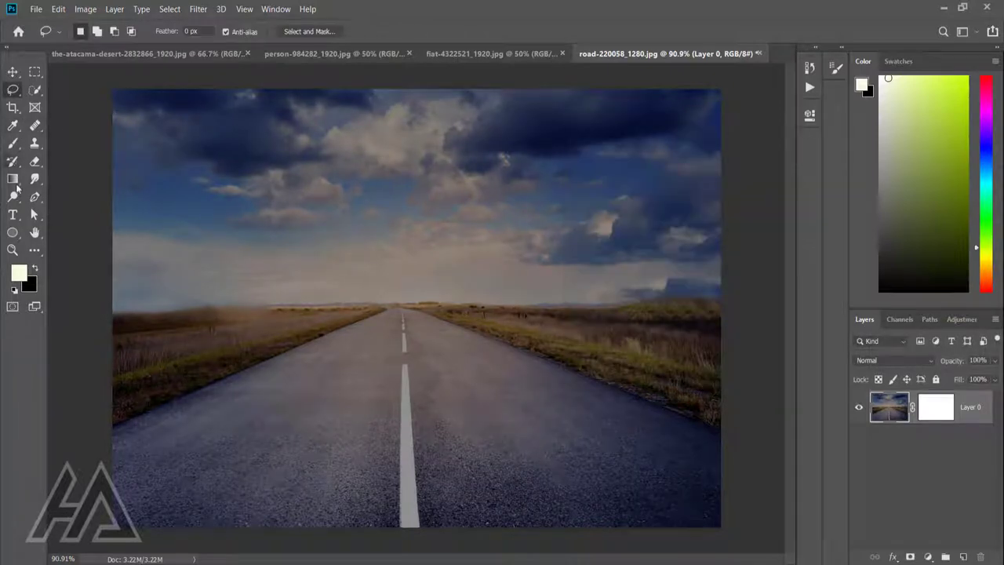
Draw a black-to-white gradient on the road mask from the horizon upward to hide the sky
left_click(13, 181)
left_click(937, 414)
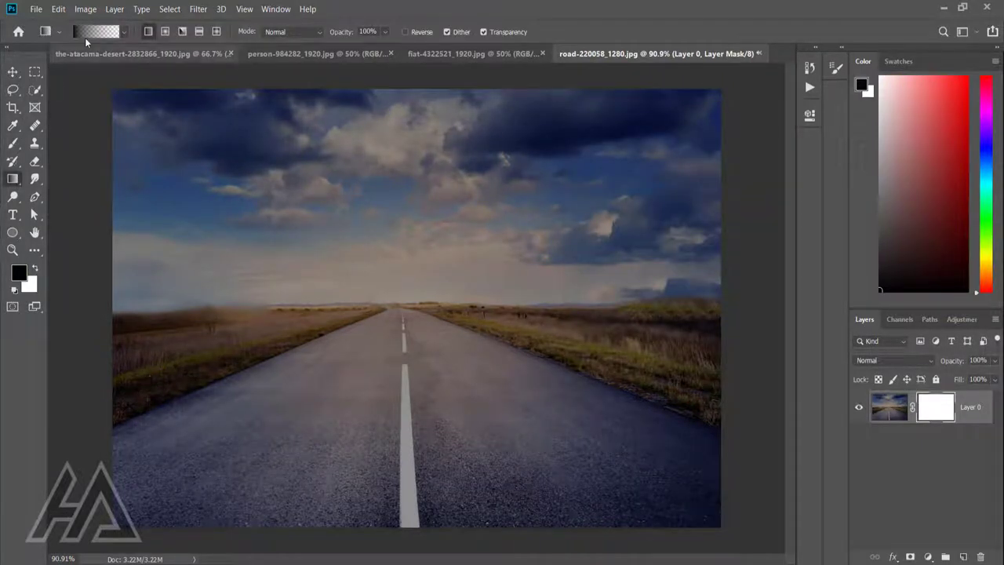
left_click(97, 31)
left_click(614, 88)
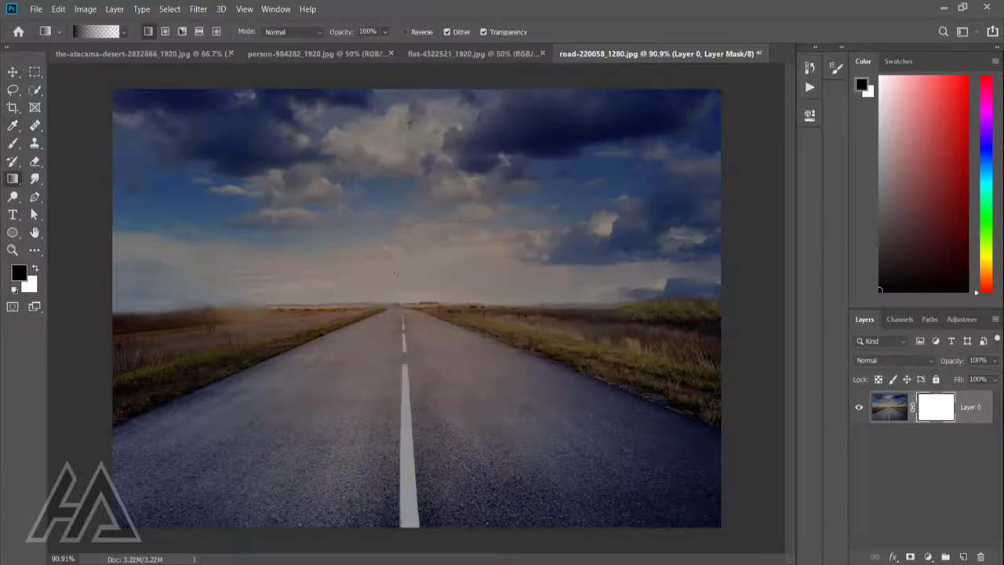
left_click_drag(396, 271, 398, 302)
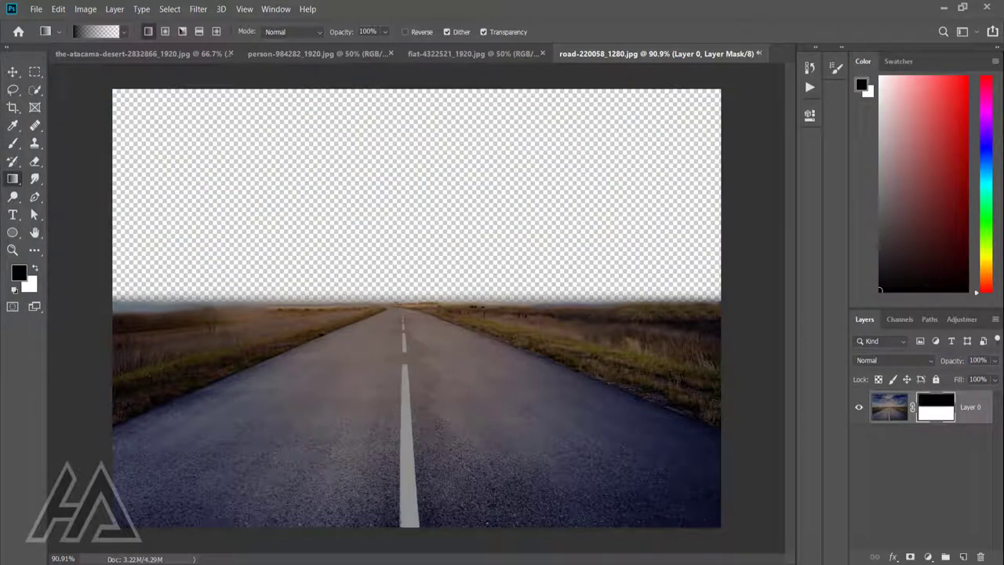
key("v")
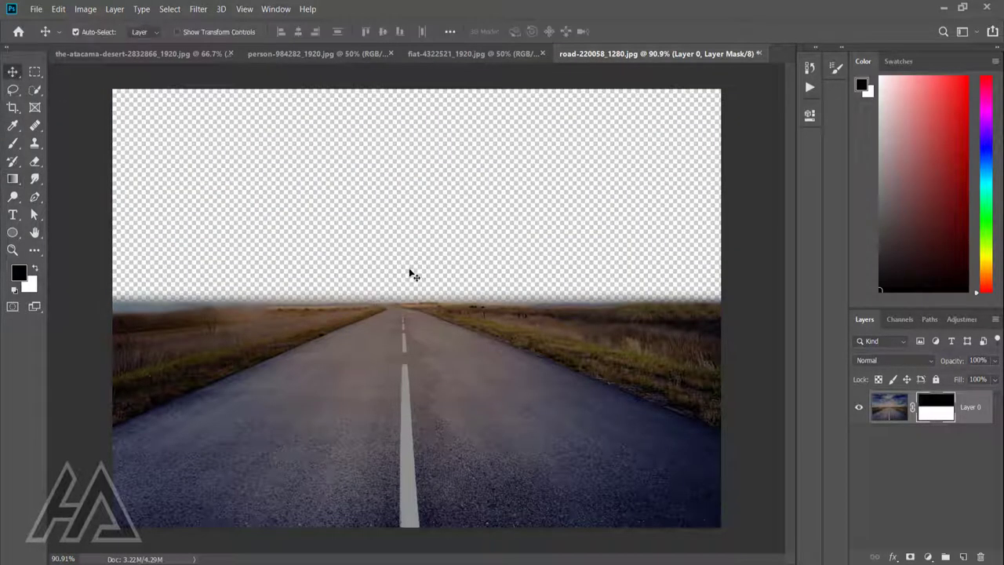
Paint black with a 43 px soft brush at 50% opacity along the left horizon
key("b")
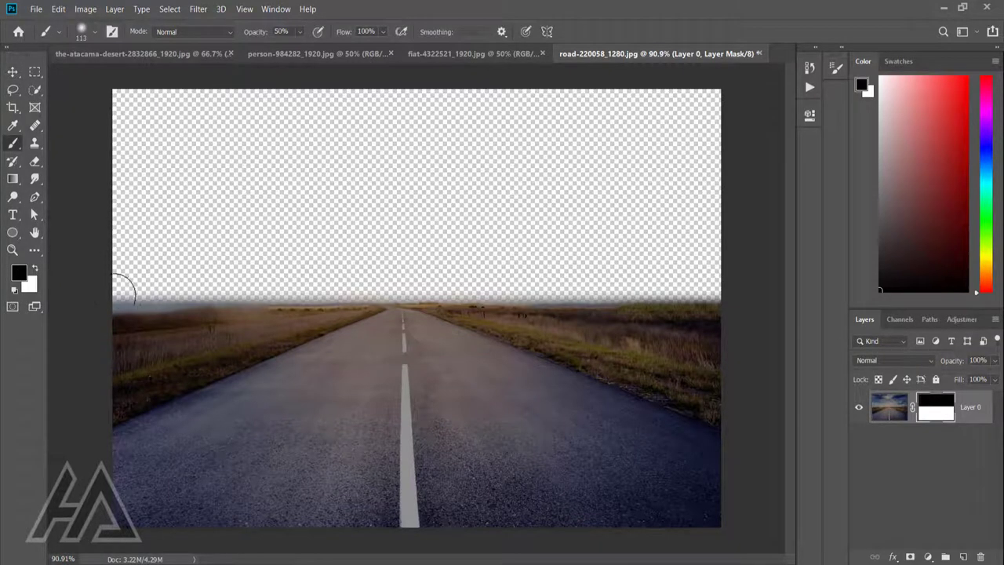
left_click_drag(182, 267, 175, 277)
left_click_drag(269, 297, 146, 298)
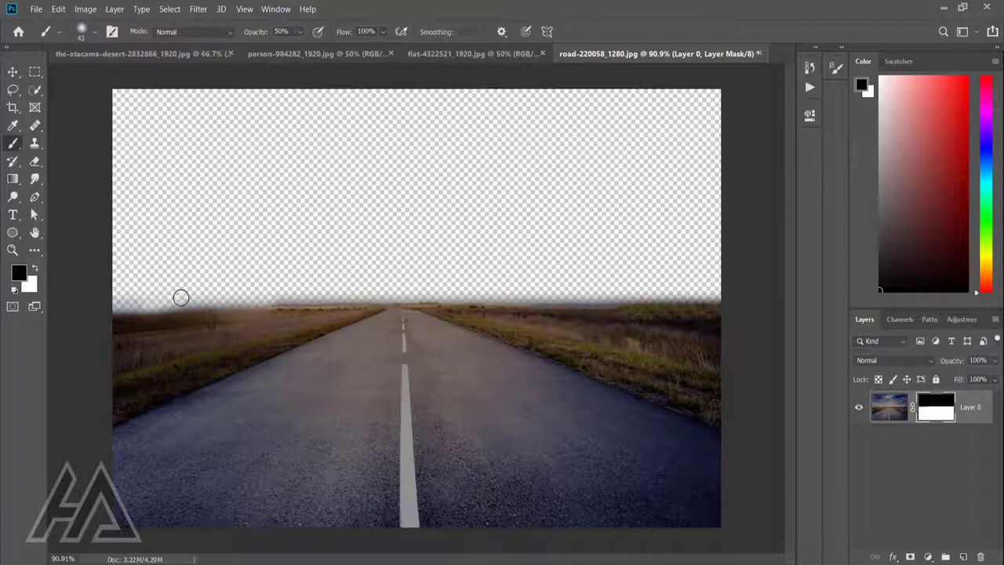
mouse_move(578, 288)
left_mouse_down()
mouse_move(588, 291)
mouse_move(300, 292)
left_mouse_up()
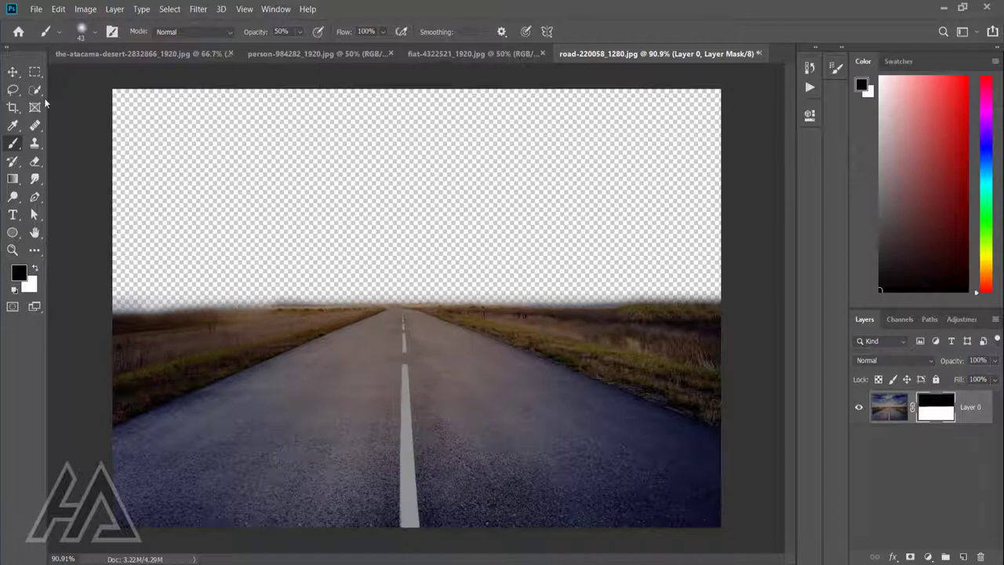
left_click(12, 71)
Outline the road with the Polygonal Lasso and copy it to a new Layer 1
left_click(883, 417)
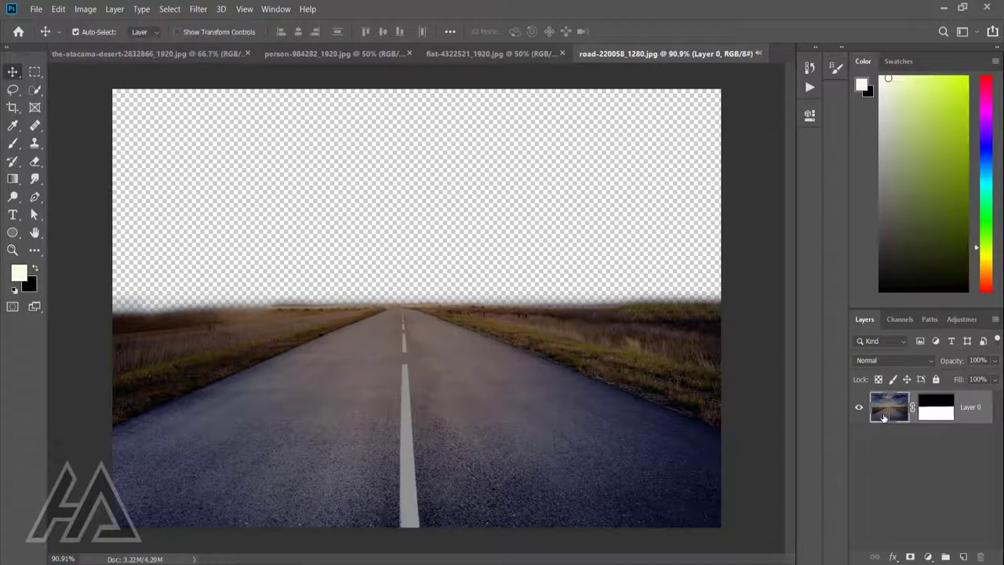
right_click(14, 91)
left_click(90, 100)
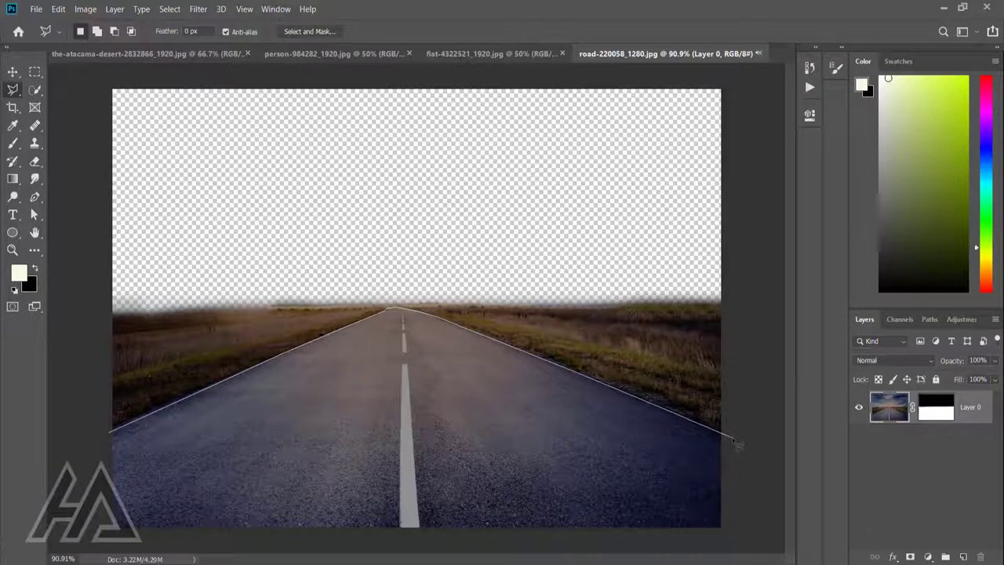
left_click(728, 539)
left_click(106, 537)
left_click(109, 430)
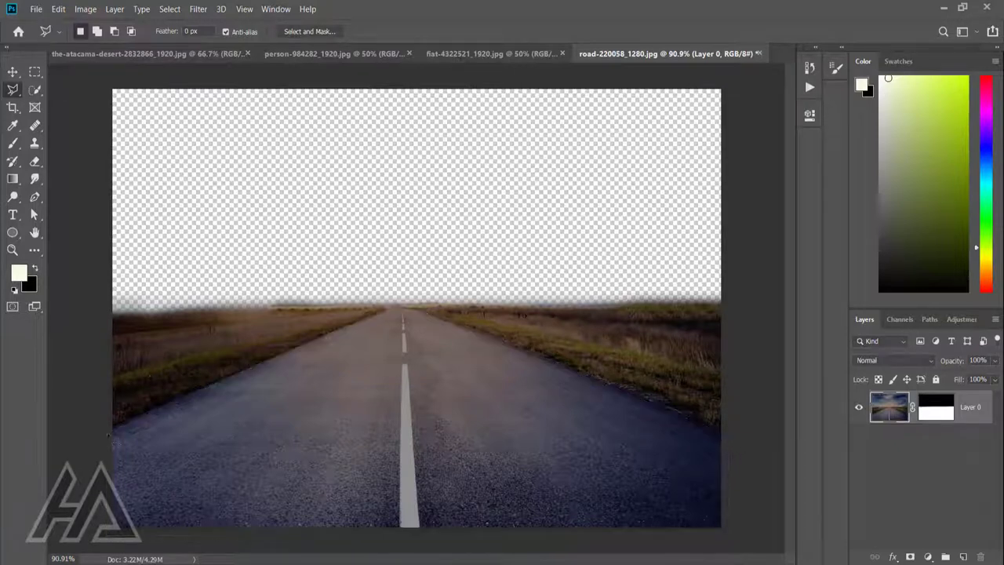
key("ctrl+j")
Darken the road copy with an Exposure gamma of about 0.86
key("v")
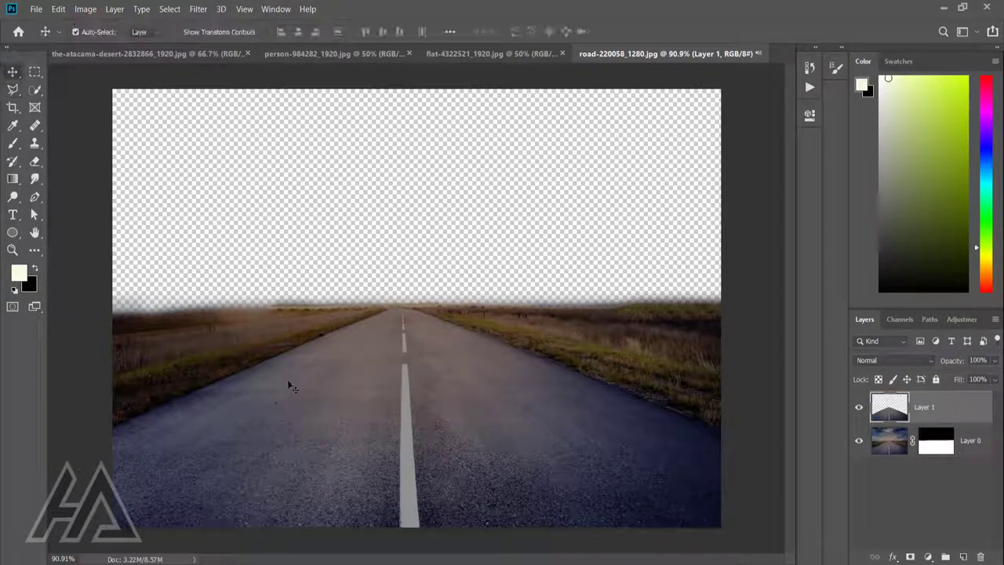
left_click(93, 10)
left_click(236, 81)
left_click_drag(662, 269, 675, 271)
left_click(784, 163)
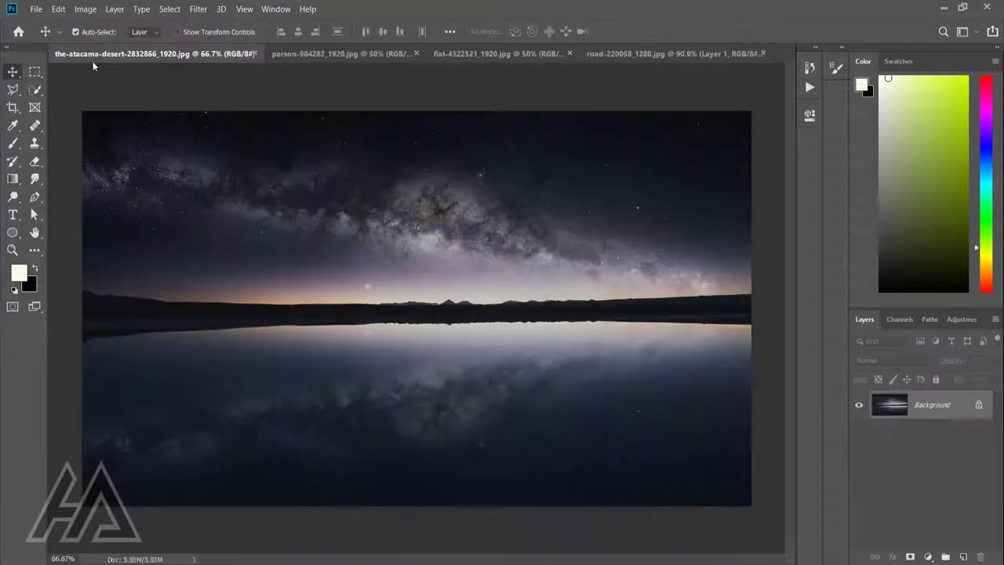
Bring the desert night-sky photo into the road document and resize it to the canvas width
left_click(95, 53)
left_click_drag(276, 208, 442, 221)
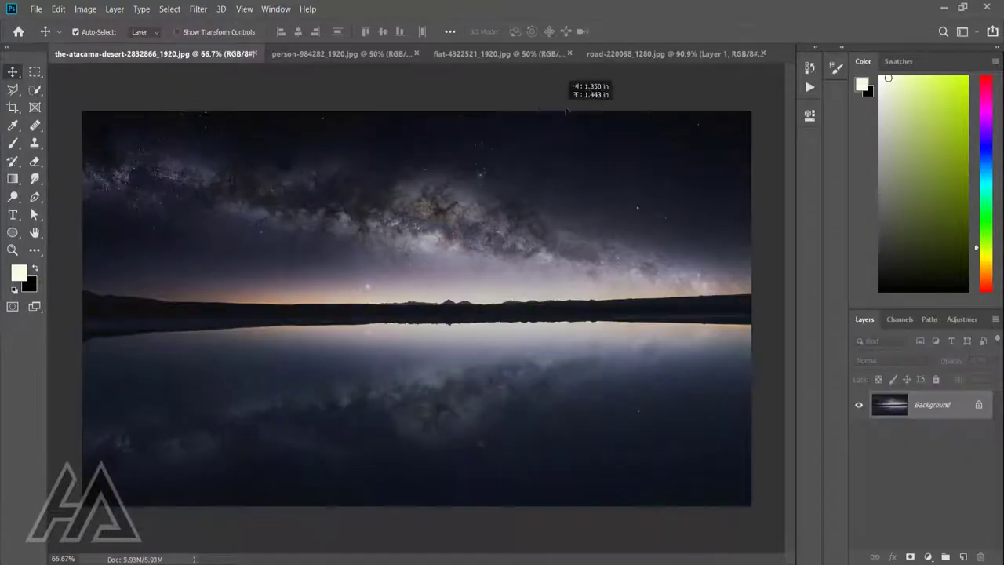
scroll(442, 221, "down", 2)
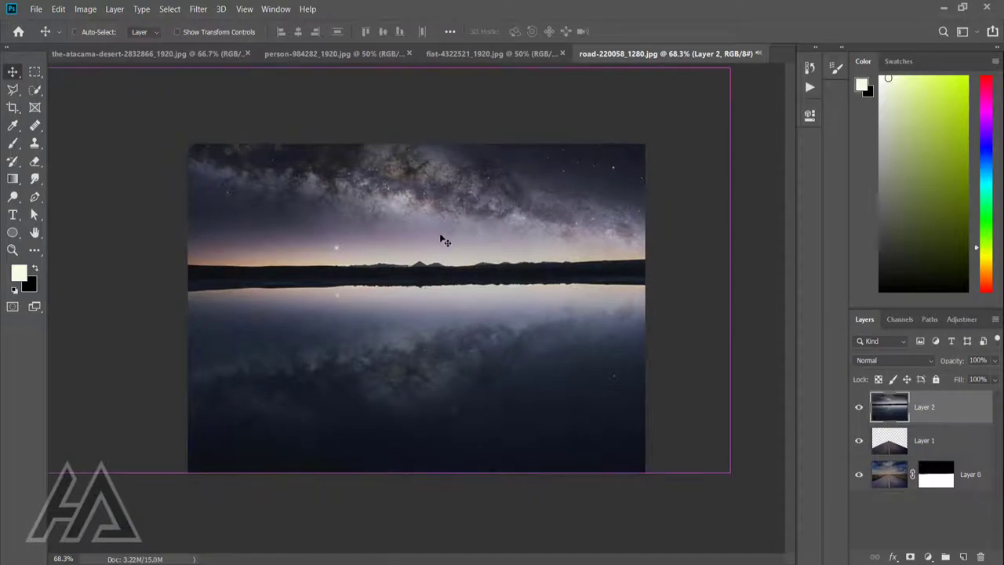
key("ctrl+t")
left_click_drag(137, 279, 245, 279)
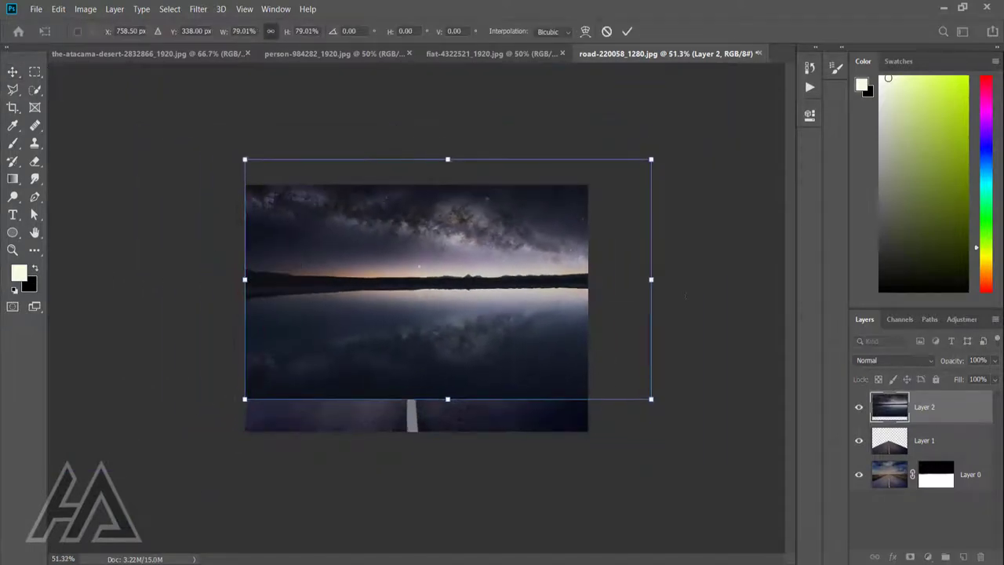
left_click_drag(651, 280, 592, 264)
left_click_drag(442, 370, 441, 376)
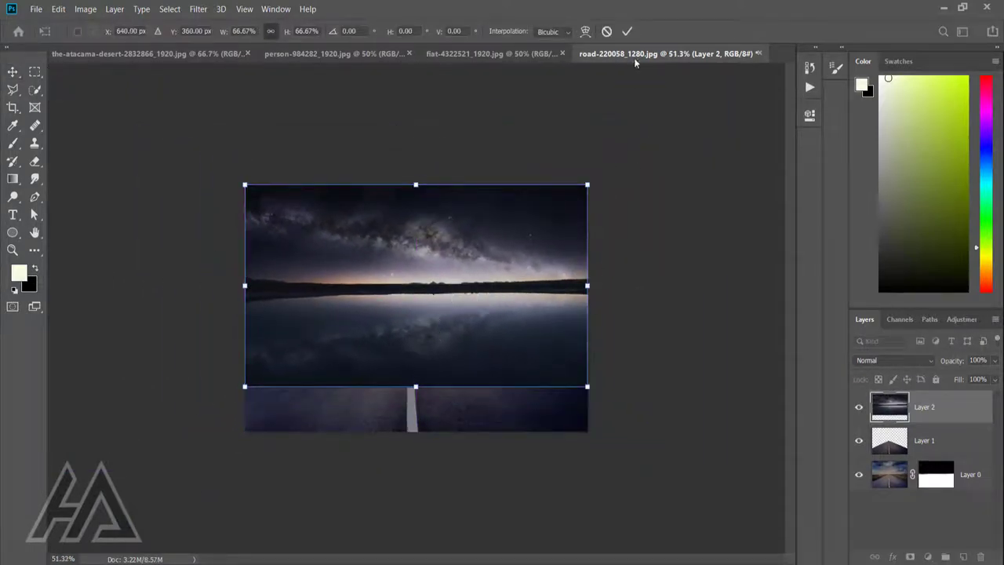
left_click(627, 31)
Move the night-sky Layer 2 beneath Layer 0 and stretch it to cover the canvas
left_click_drag(936, 418, 933, 490)
key("ctrl+t")
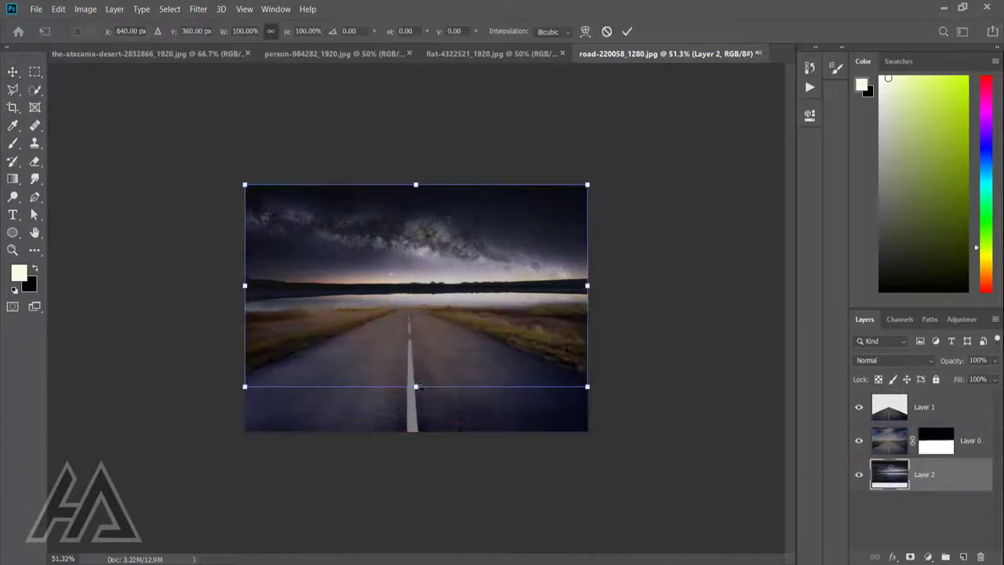
mouse_move(415, 431)
left_mouse_down()
mouse_move(416, 405)
mouse_move(415, 422)
left_mouse_up()
left_click(626, 32)
key("ctrl+0")
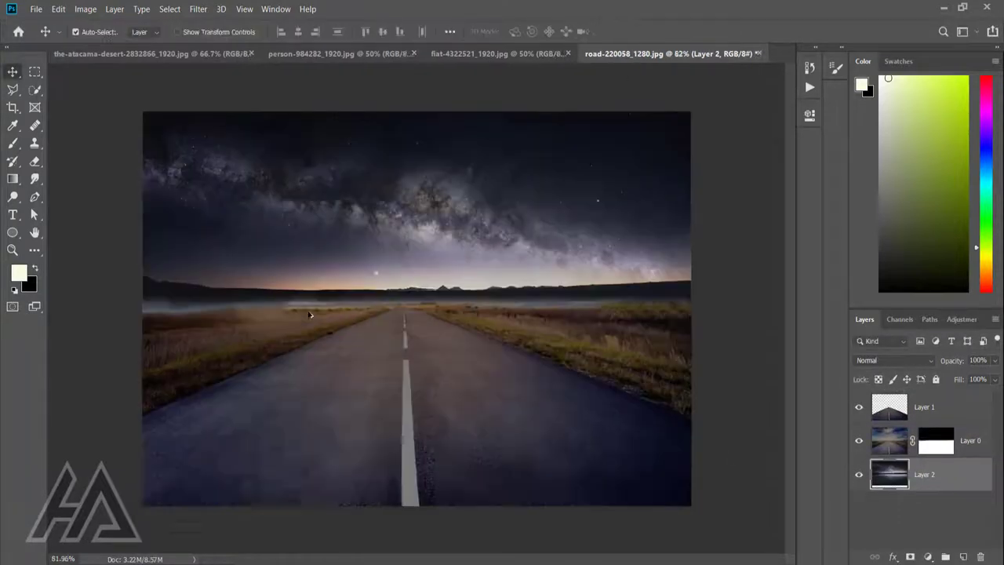
key("ctrl+t")
key("ctrl+0")
left_click_drag(416, 432, 416, 450)
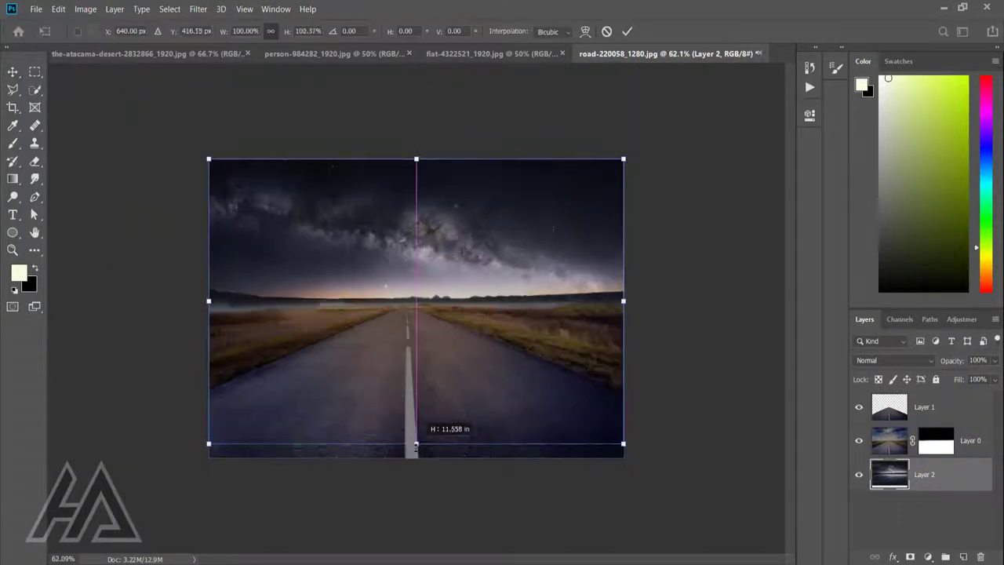
left_click(627, 32)
key("ctrl+0")
Paint a light haze along the horizon on a new Layer 3, set to Overlay at 64%
left_click(963, 556)
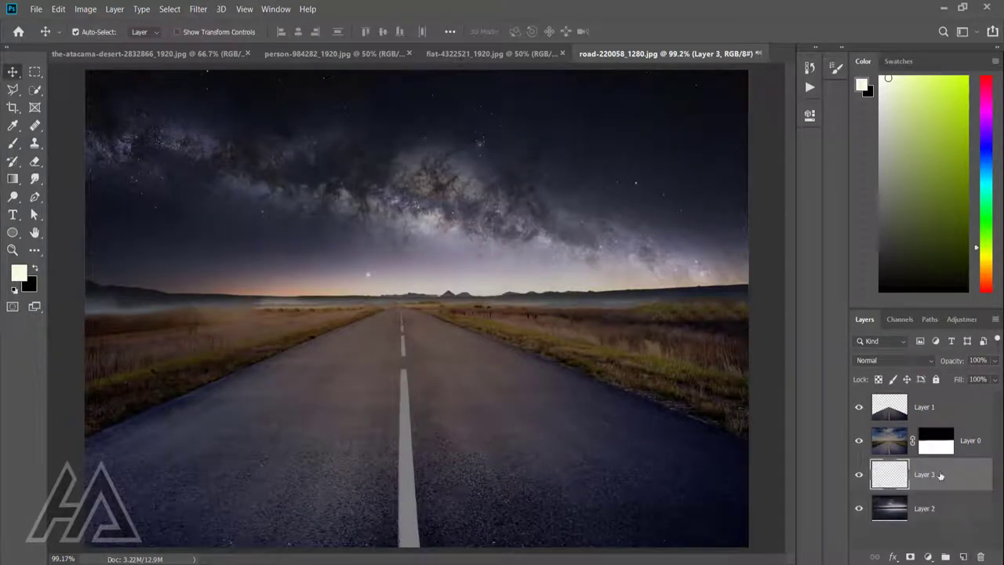
left_click(17, 275)
left_click(950, 117)
key("b")
mouse_move(103, 304)
left_mouse_down()
mouse_move(507, 305)
mouse_move(717, 287)
mouse_move(85, 291)
left_mouse_up()
mouse_move(196, 274)
left_mouse_down()
mouse_move(576, 258)
mouse_move(125, 266)
left_mouse_up()
key("v")
left_click(894, 360)
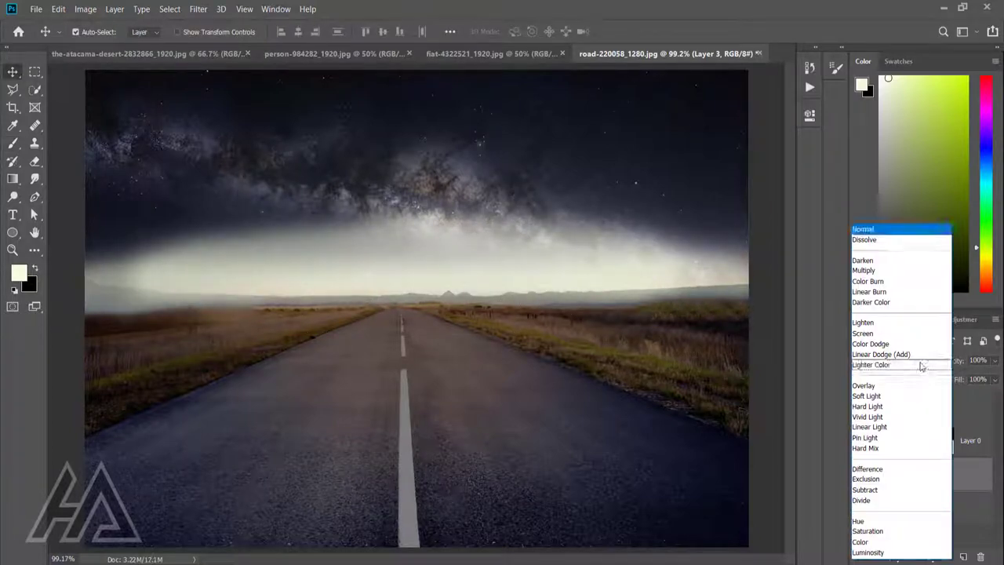
left_click(885, 385)
left_click_drag(952, 360, 946, 365)
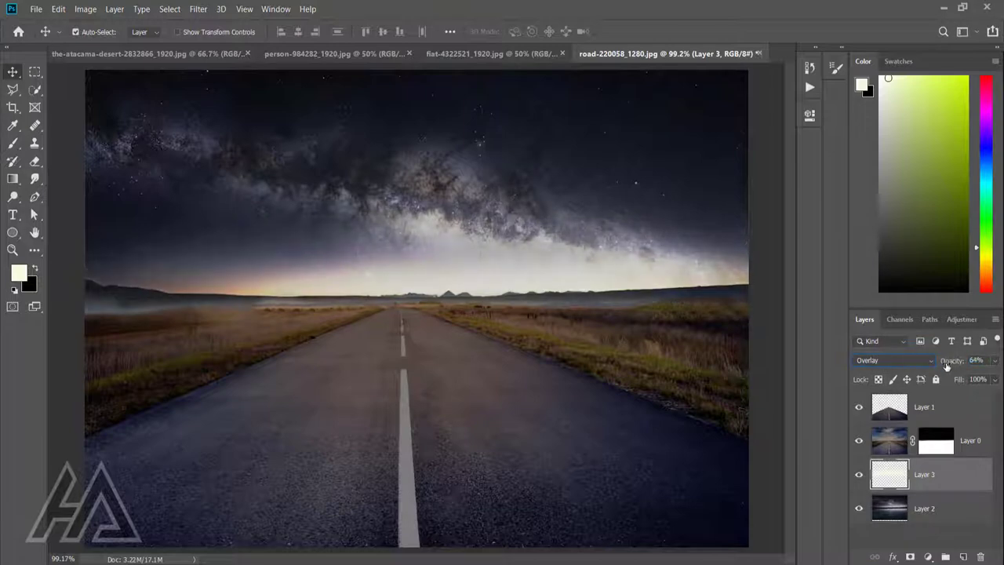
Darken the Layer 0 road photo with Exposure gamma 0.82
left_click(914, 403)
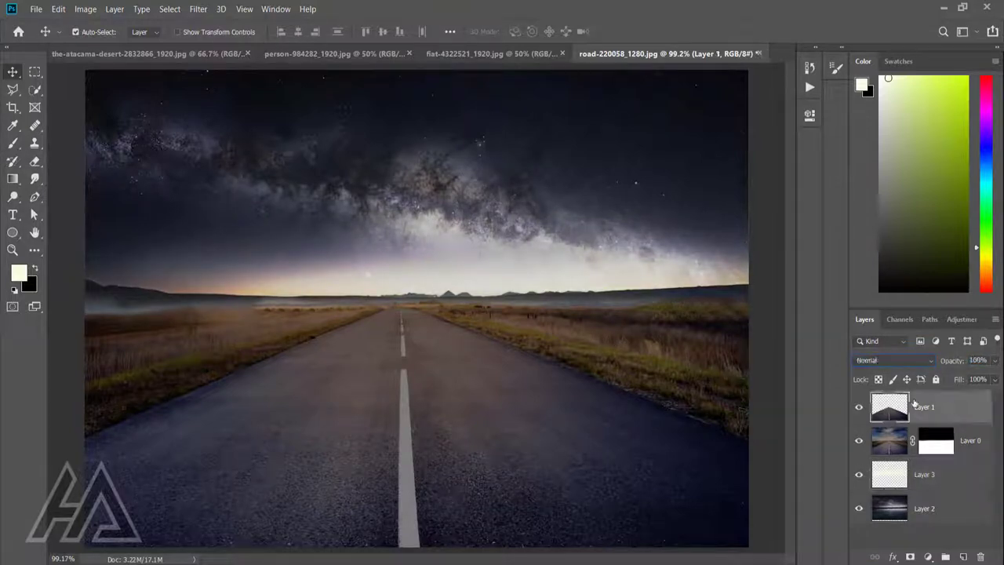
left_click(895, 441)
left_click(86, 9)
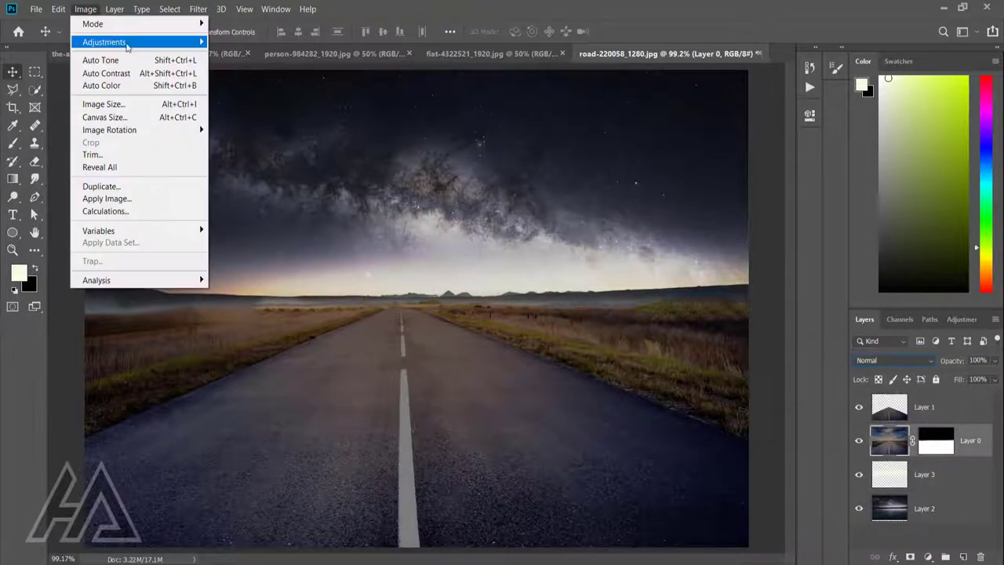
left_click(266, 79)
left_click_drag(661, 266, 672, 268)
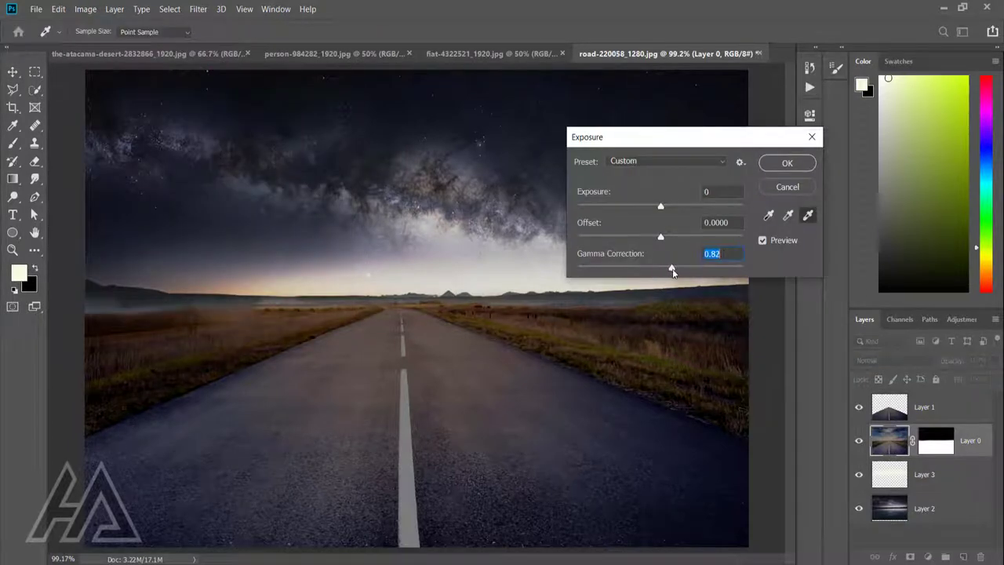
left_click(785, 163)
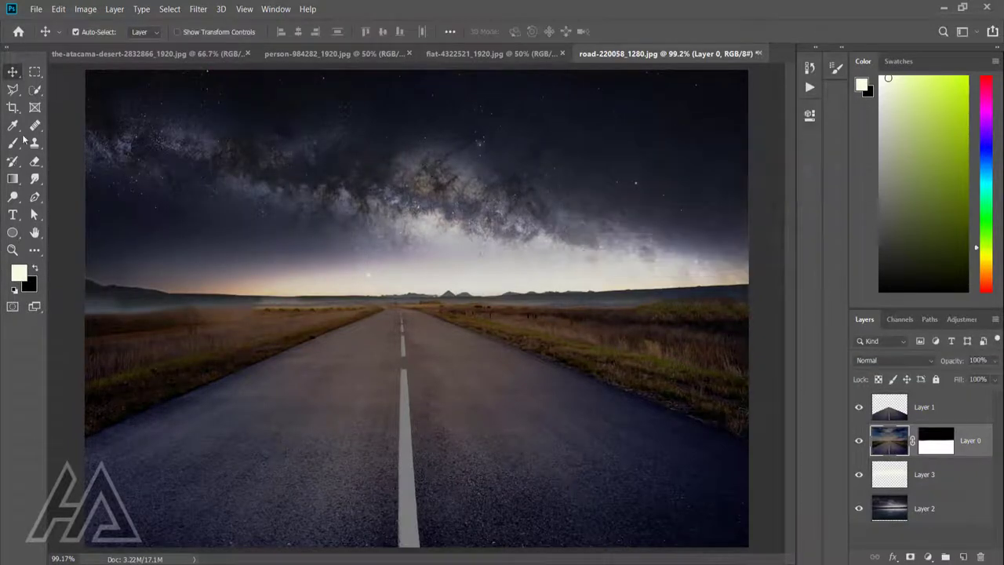
left_click(34, 72)
Fill a square selection with black on a new layer moved to the top
mouse_move(326, 212)
left_mouse_down()
mouse_move(653, 386)
mouse_move(516, 413)
left_mouse_up()
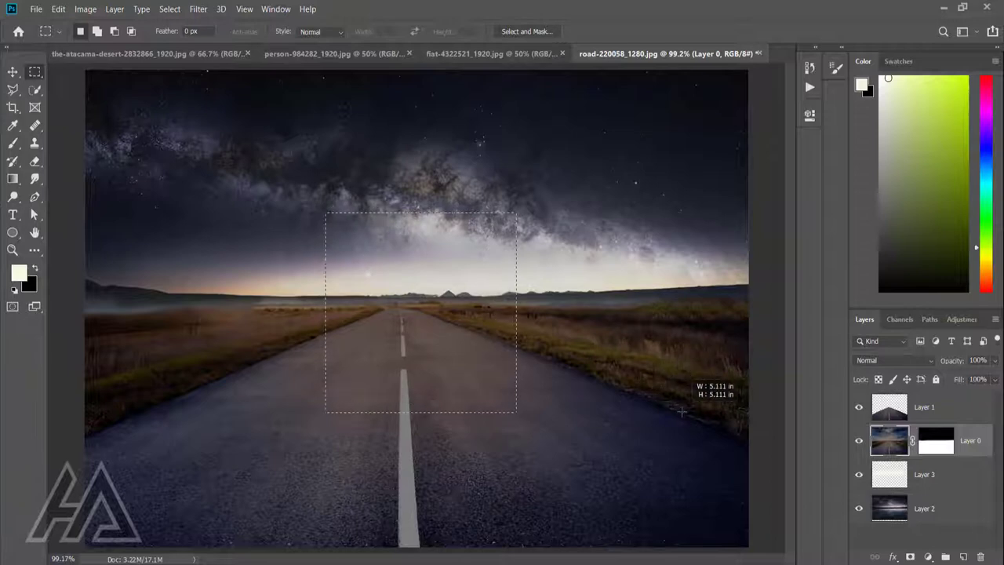
key("ctrl+shift+alt+n")
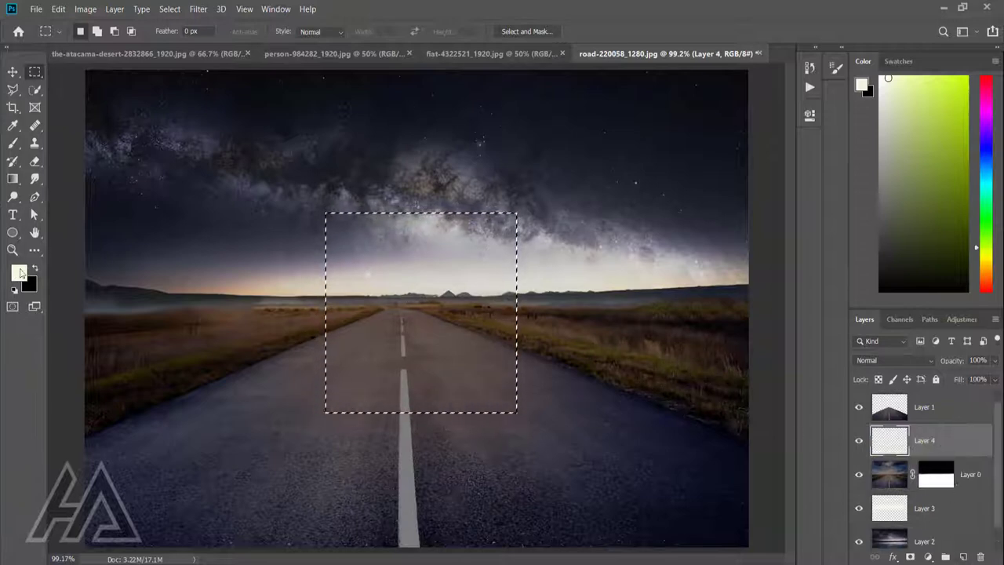
key("x")
key("alt+BackSpace")
key("ctrl+d")
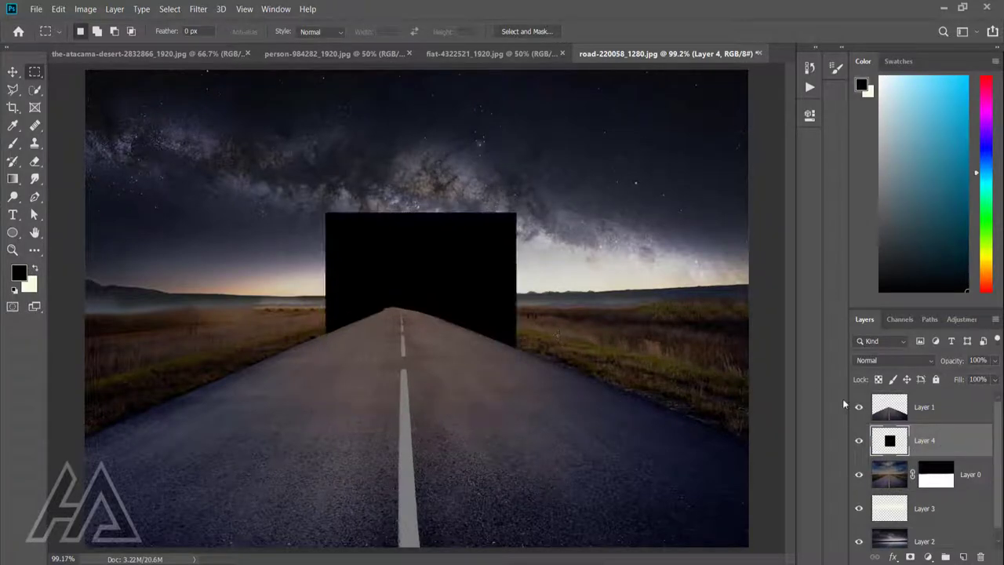
key("ctrl+bracketright")
Move the black square up over the horizon and marquee its inner area
key("v")
left_click_drag(444, 320, 432, 283)
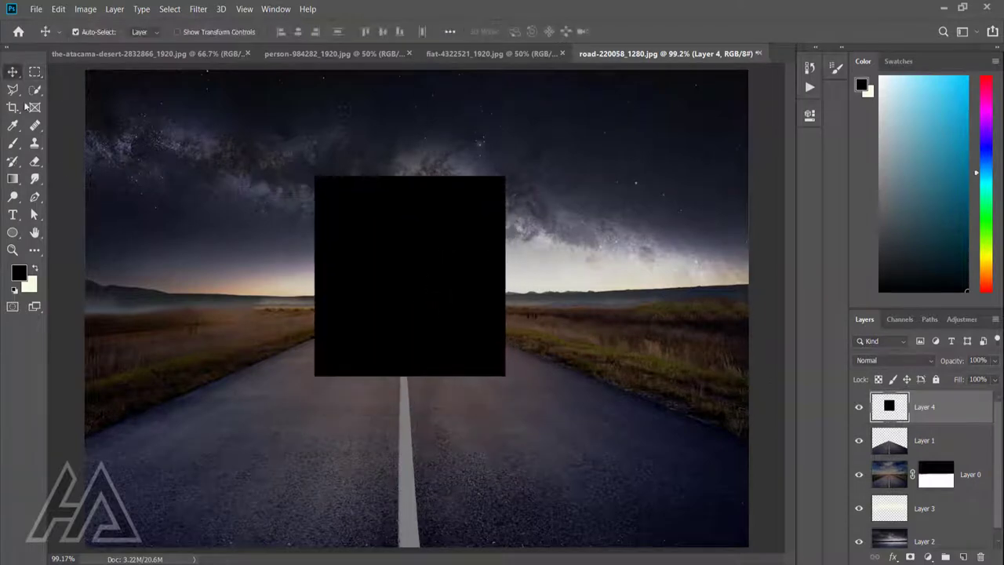
key("m")
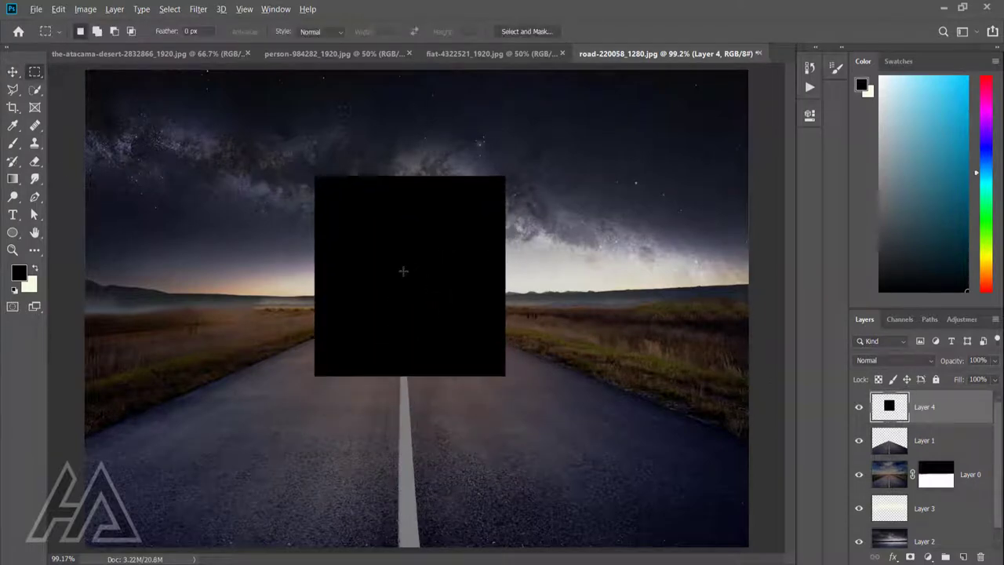
mouse_move(403, 271)
left_mouse_down()
mouse_move(488, 359)
mouse_move(424, 281)
left_mouse_up()
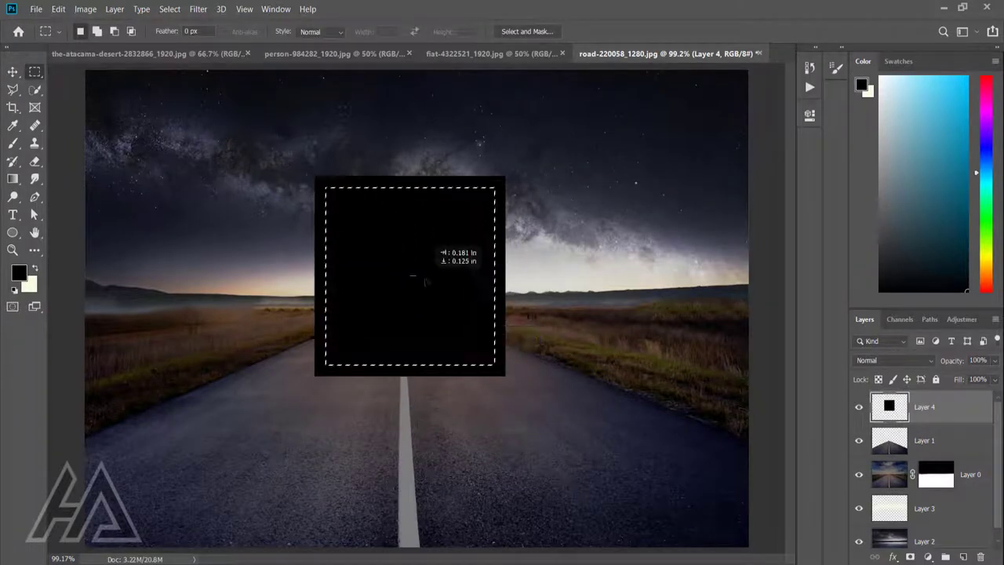
Delete the square's centre to leave a thick black frame
key("Delete")
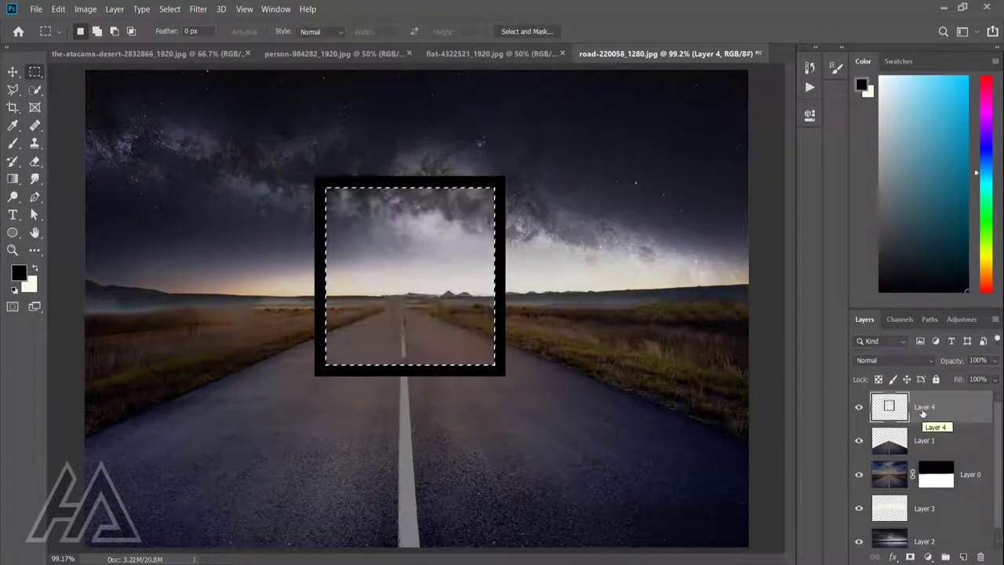
key("ctrl+d")
key("v")
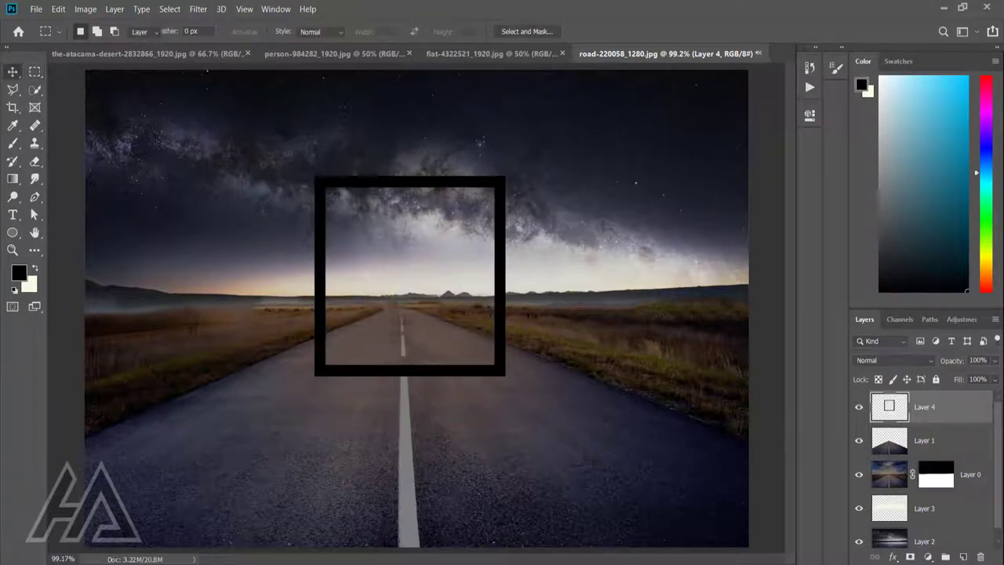
left_click(486, 280)
Rotate the frame 45° into a diamond and adjust its height and position over the road
key("ctrl+t")
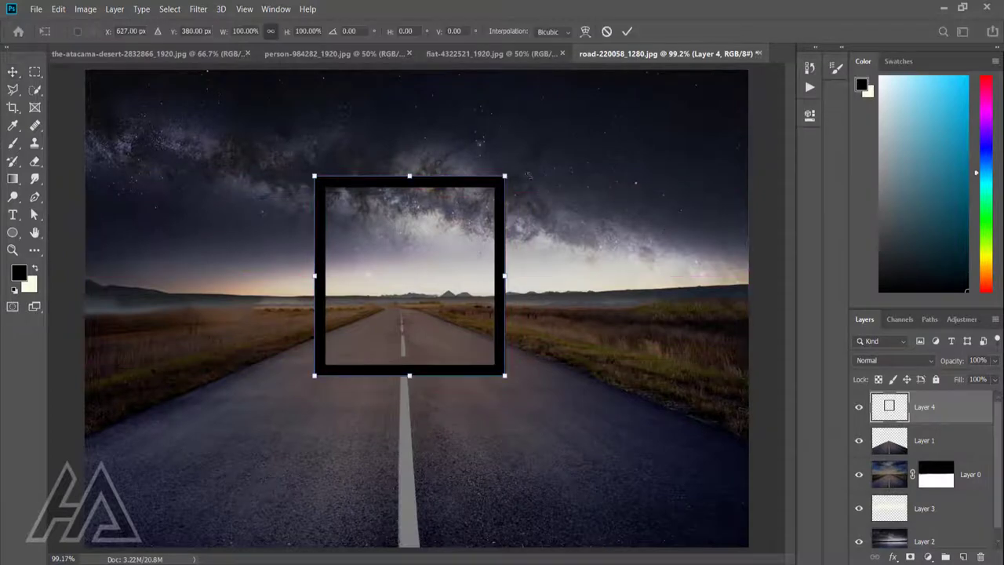
left_click_drag(529, 174, 423, 127)
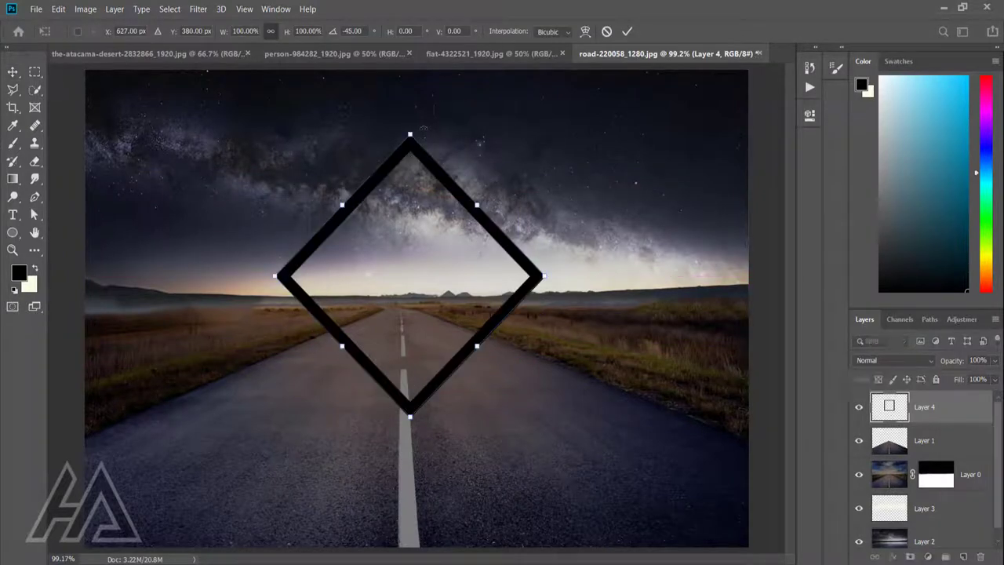
key("Return")
key("ctrl+t")
mouse_move(407, 103)
left_mouse_down()
mouse_move(408, 179)
mouse_move(408, 123)
left_mouse_up()
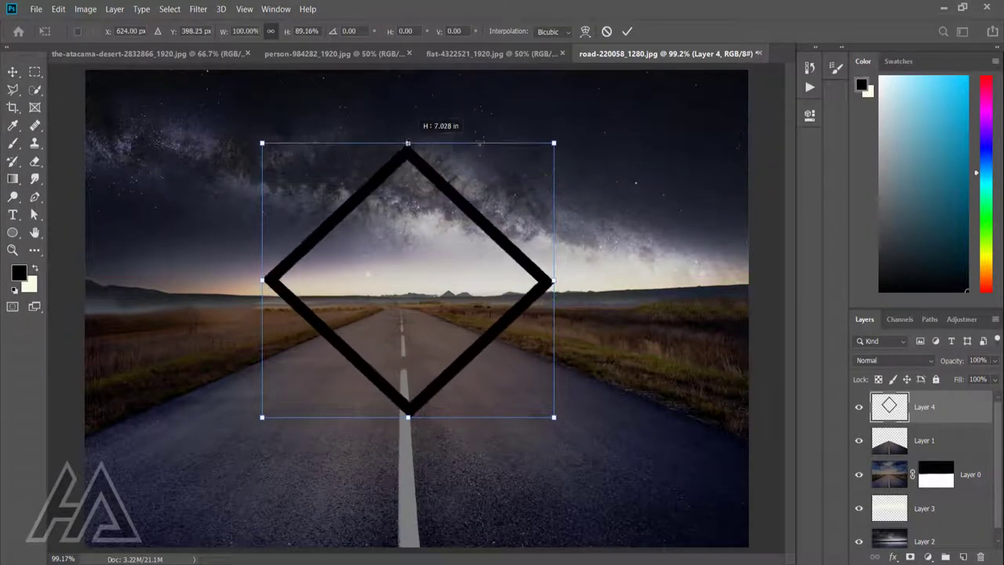
left_click_drag(465, 197, 465, 220)
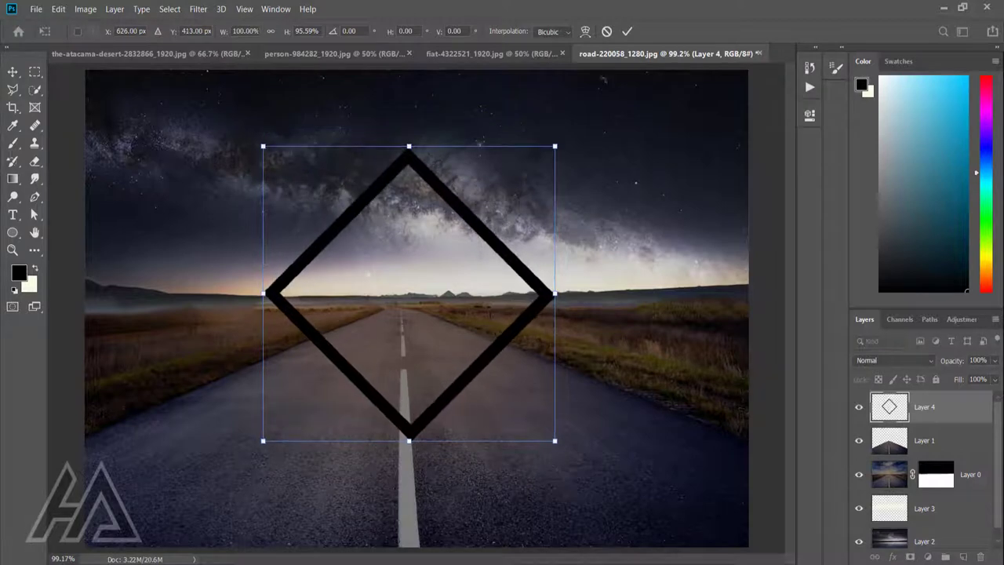
key("Return")
Add an 8 px light-blue Outside Stroke effect to the diamond on Layer 4
left_click(910, 558)
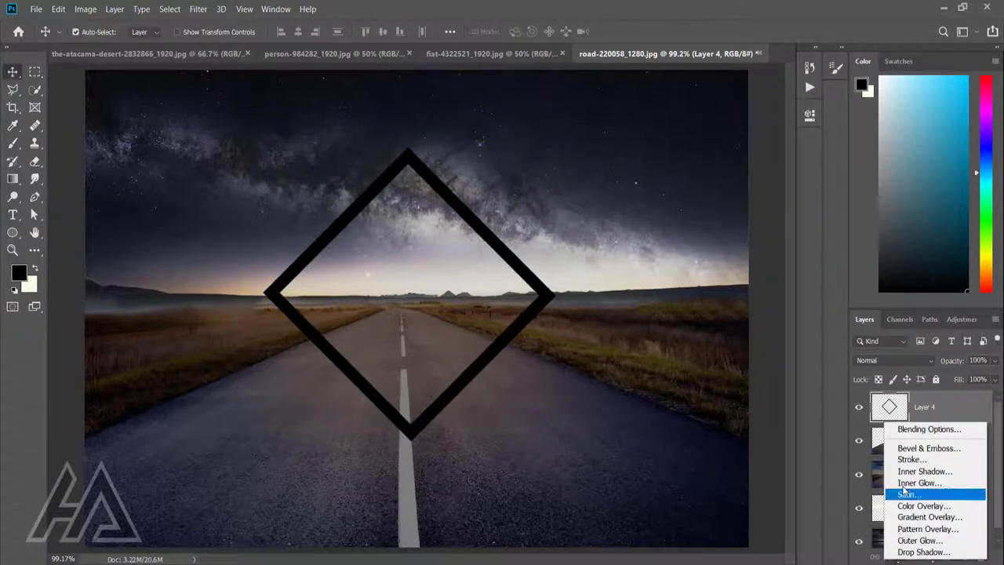
left_click(910, 492)
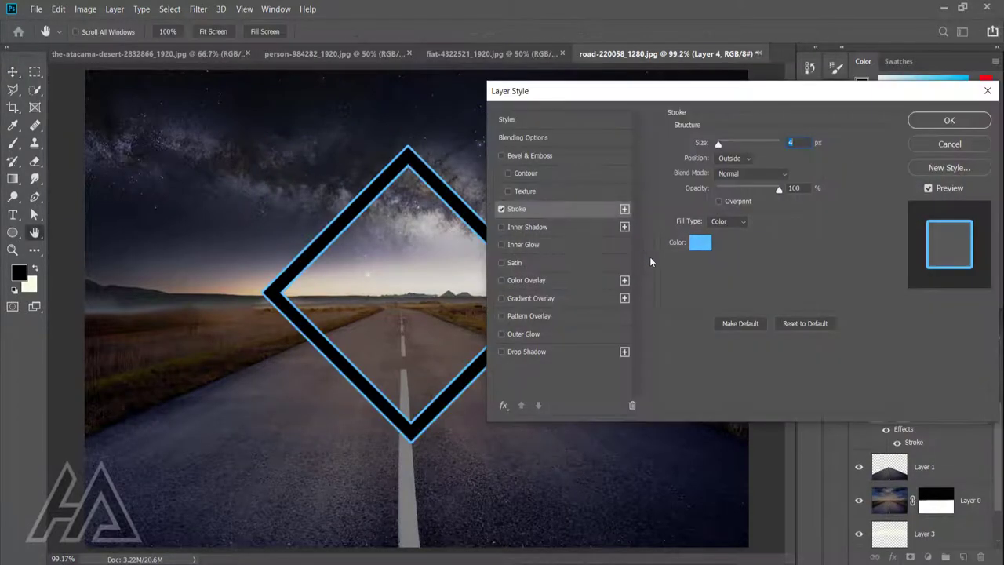
key("Up")
key("Up")
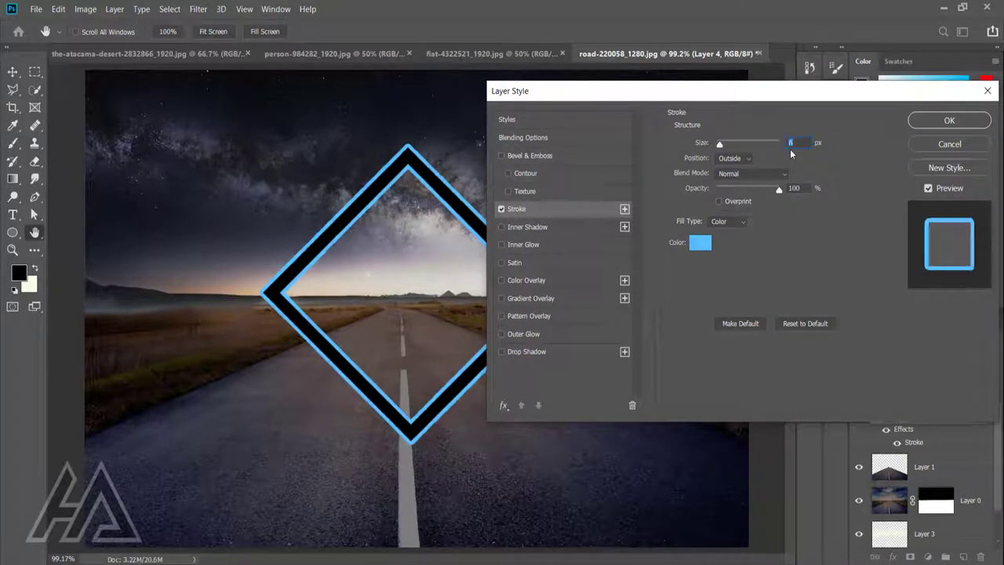
left_click(949, 120)
scroll(516, 269, "up", 2)
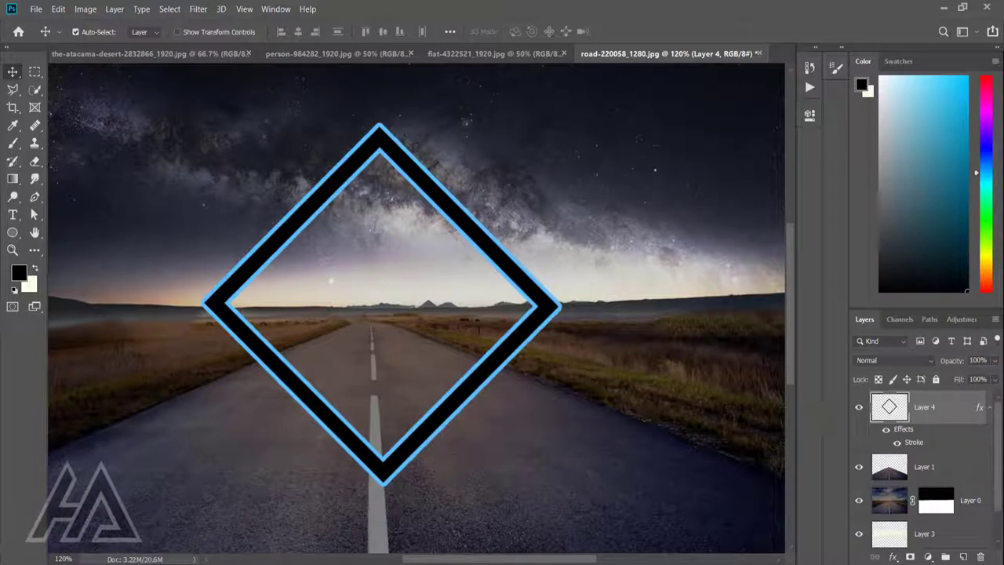
Turn the stroke effect into its own layer and erase parts of the blue outline
right_click(987, 414)
left_click(926, 378)
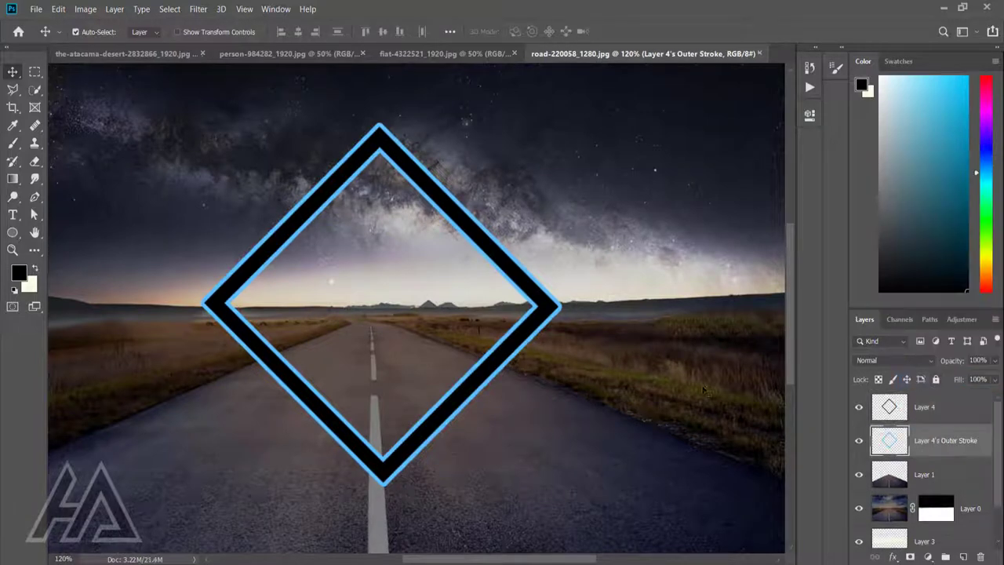
left_click(34, 161)
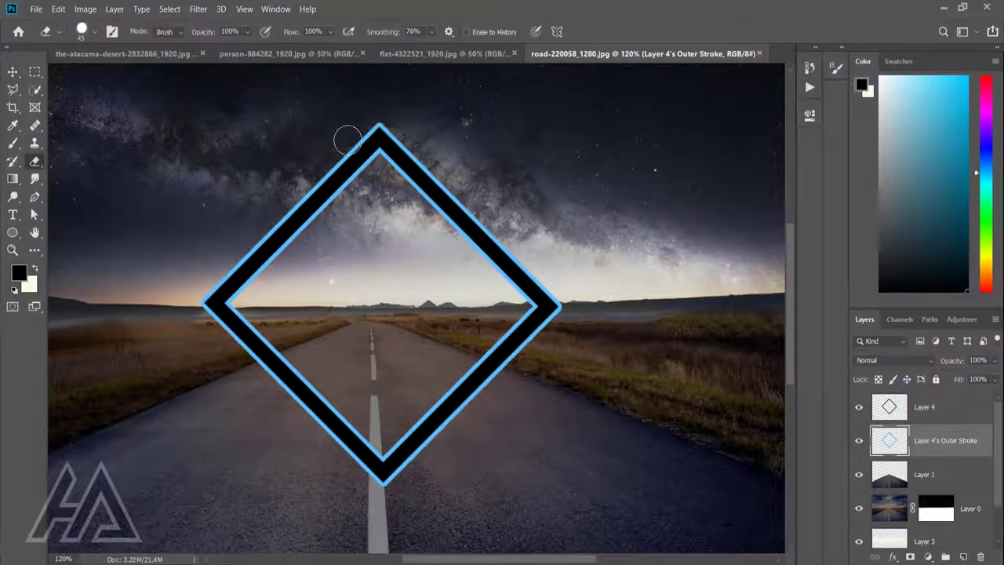
mouse_move(345, 159)
left_mouse_down()
mouse_move(383, 123)
mouse_move(492, 230)
left_mouse_up()
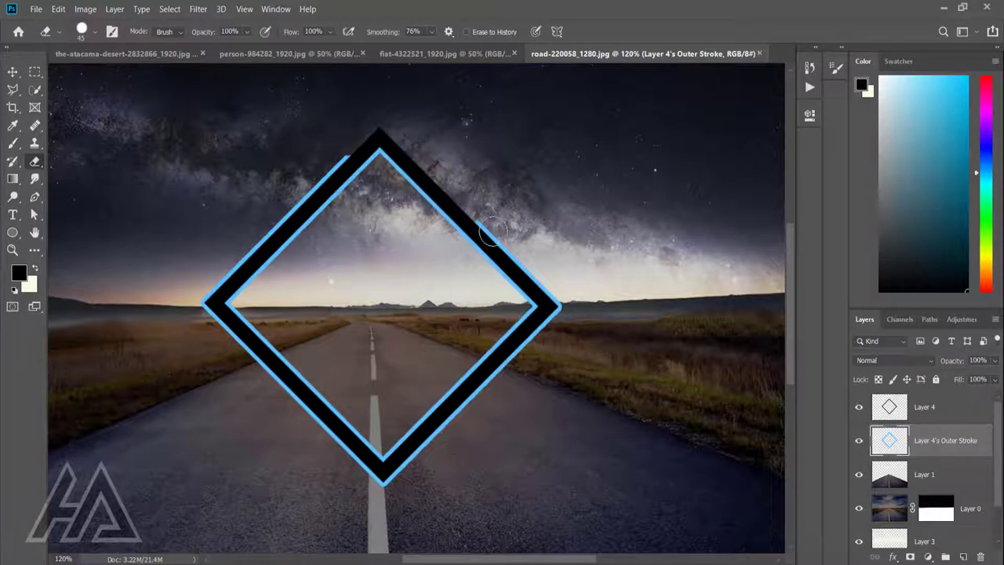
mouse_move(537, 282)
left_mouse_down()
mouse_move(558, 325)
mouse_move(411, 469)
mouse_move(358, 470)
mouse_move(203, 316)
left_mouse_up()
left_click_drag(218, 272, 364, 140)
left_click(12, 72)
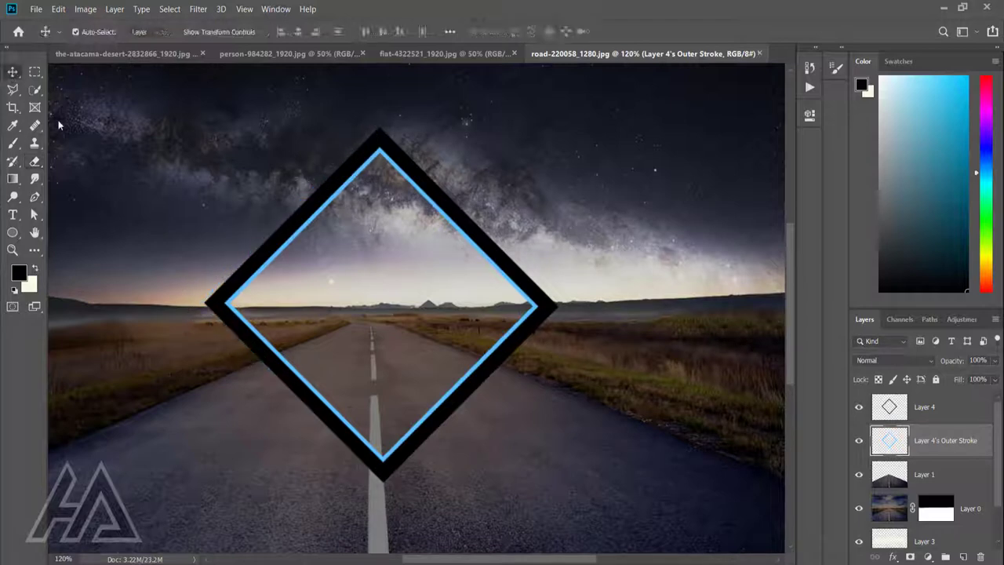
Group Layer 4 with its stroke layer and move Group 1 below the road layer
left_click(939, 408)
left_click(941, 440, "shift")
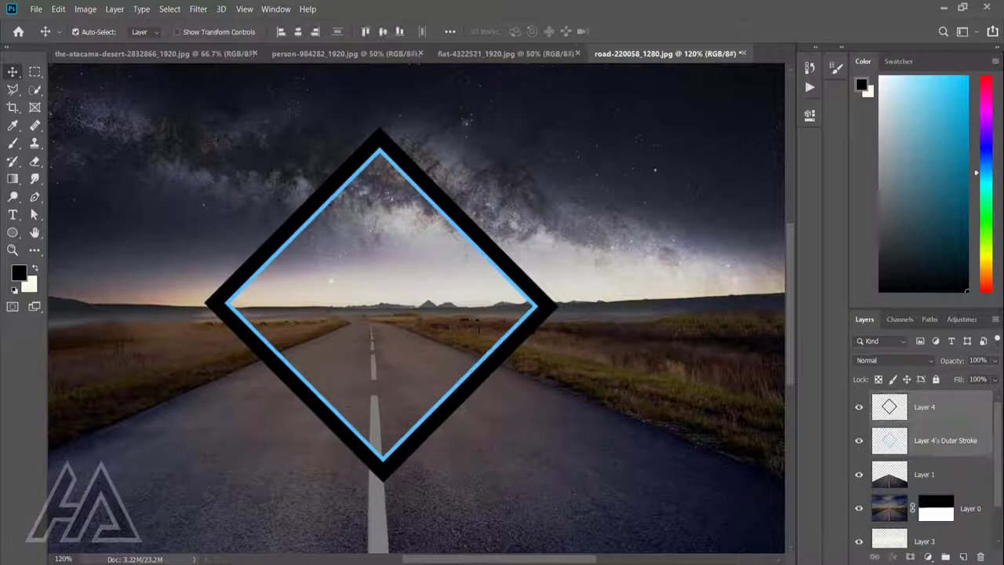
left_click(946, 556)
left_click_drag(910, 407, 910, 459)
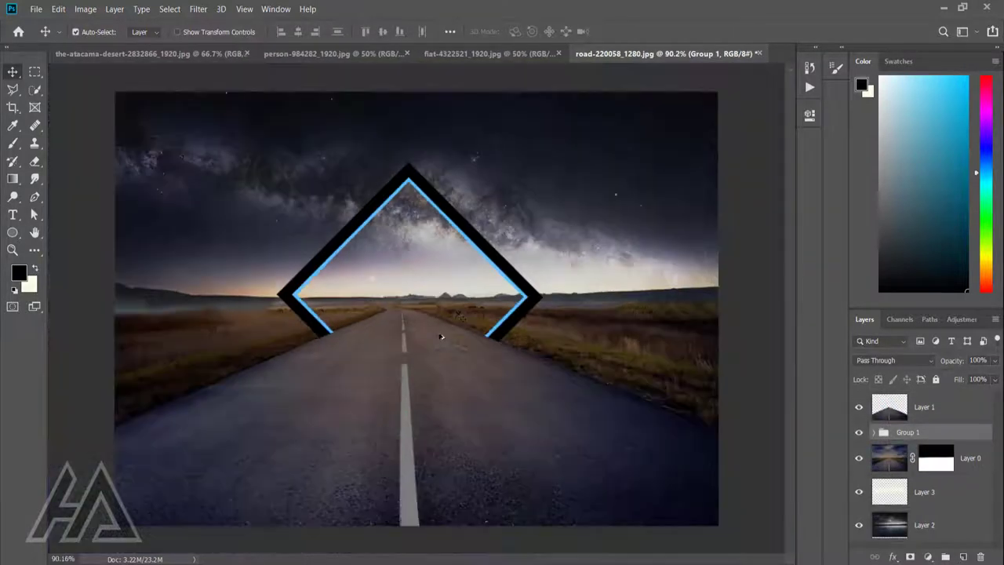
scroll(553, 289, "down", 2)
Enlarge the diamond frame and its stroke to about 124% on the horizon, then merge them
left_click(946, 490, "shift")
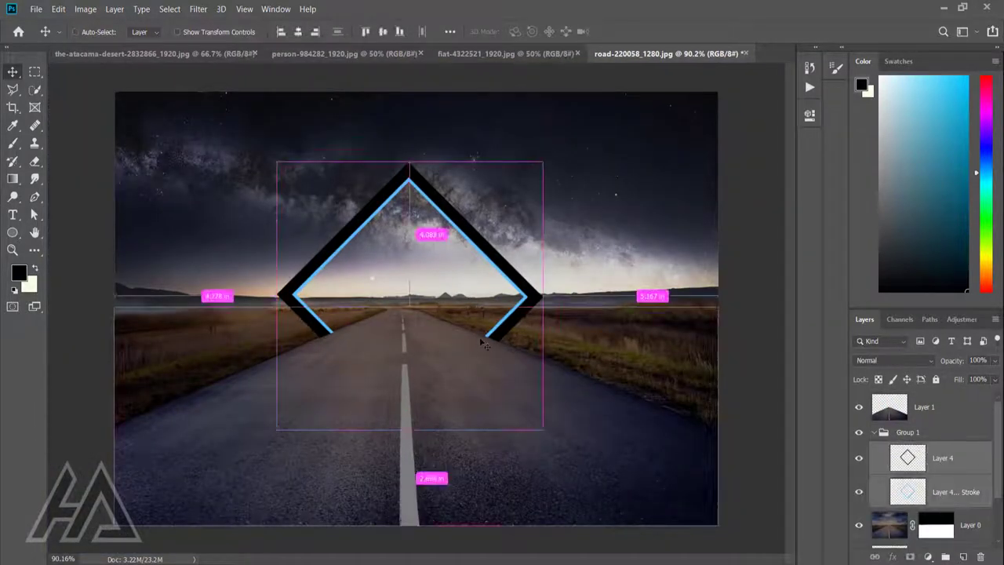
key("ctrl+t")
left_click_drag(510, 271, 487, 254)
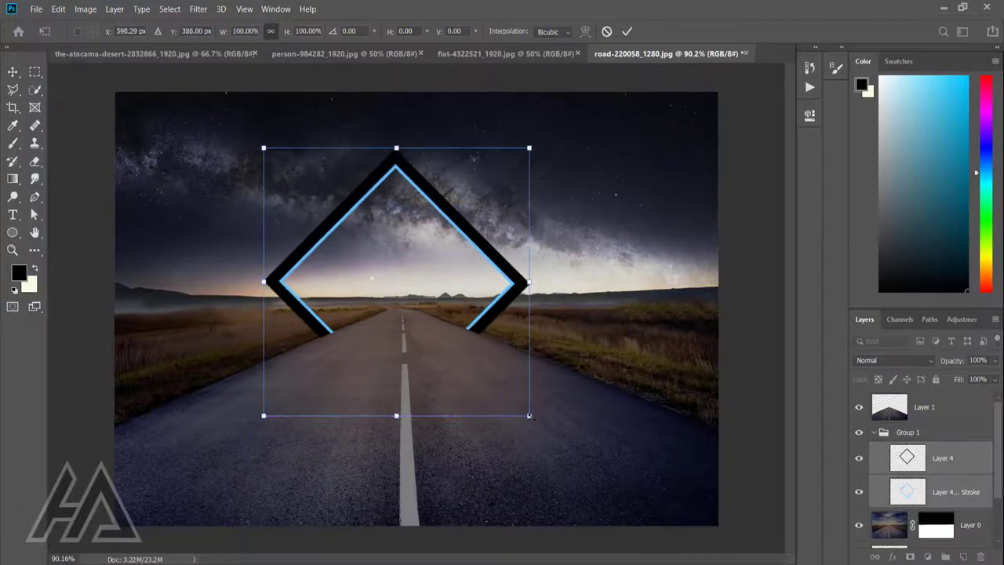
left_click_drag(530, 417, 594, 484)
left_click_drag(563, 345, 536, 334)
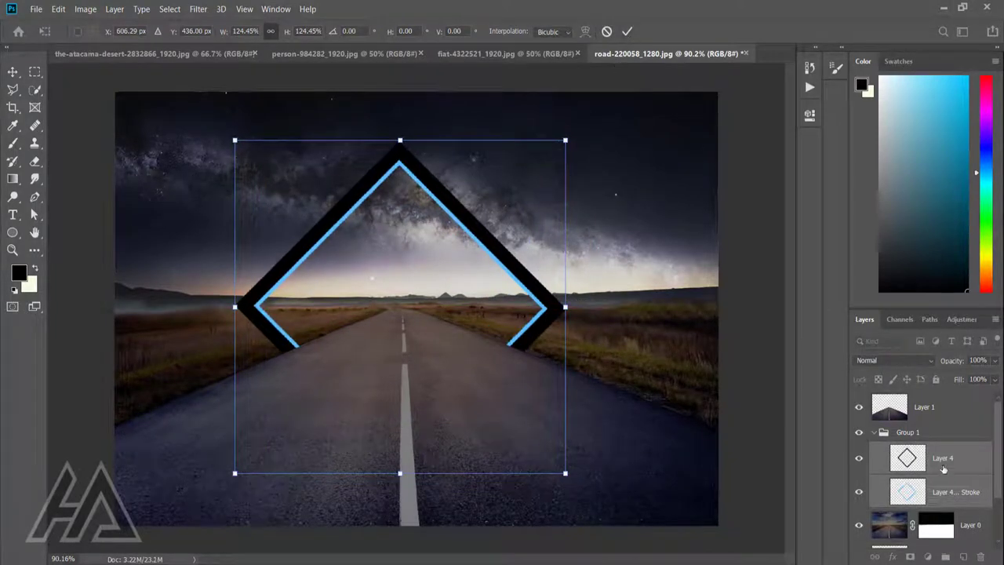
key("Return")
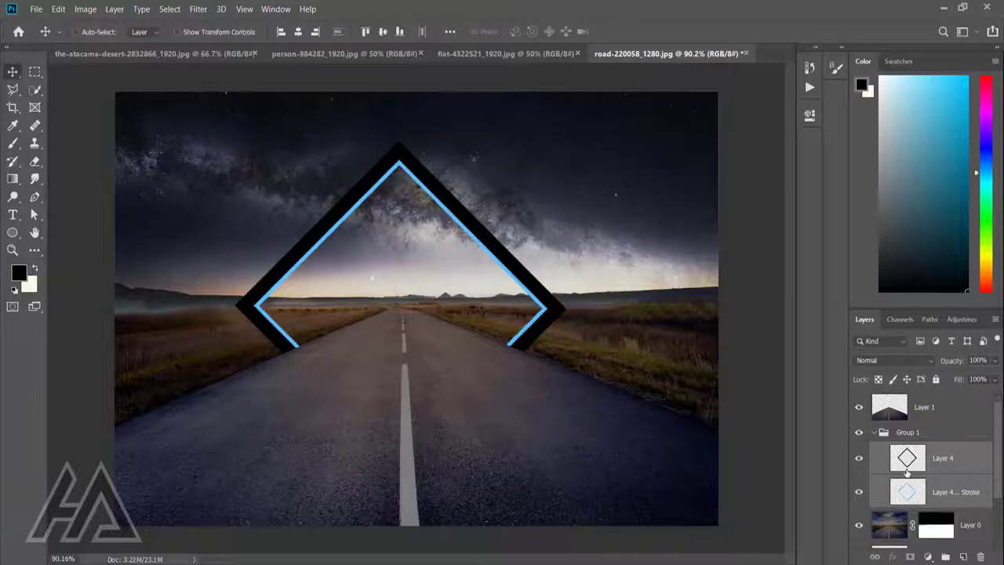
key("ctrl+e")
Add two diamond copies shrunk to about half and about a third of the size
key("ctrl+j")
key("ctrl+t")
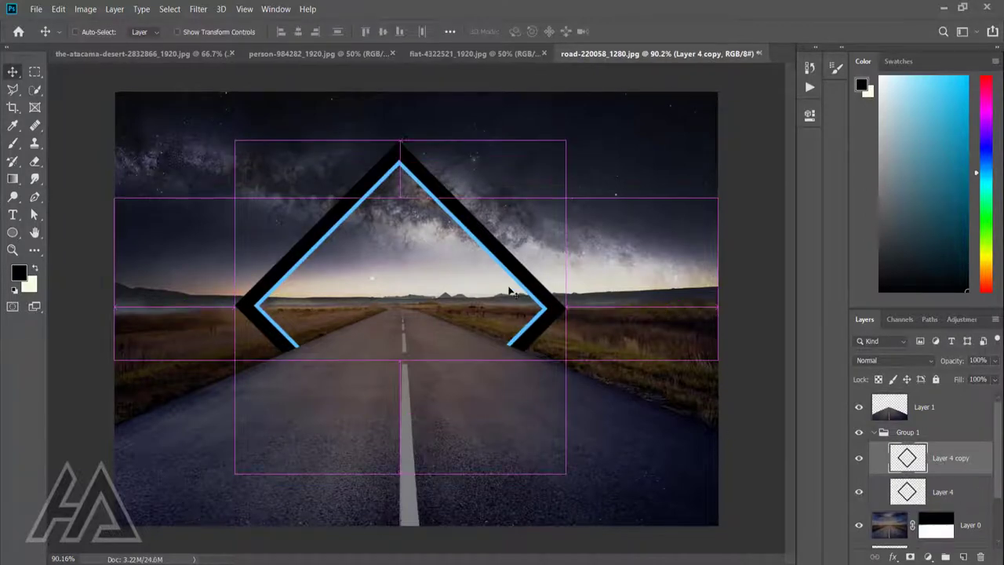
left_click_drag(565, 473, 483, 391)
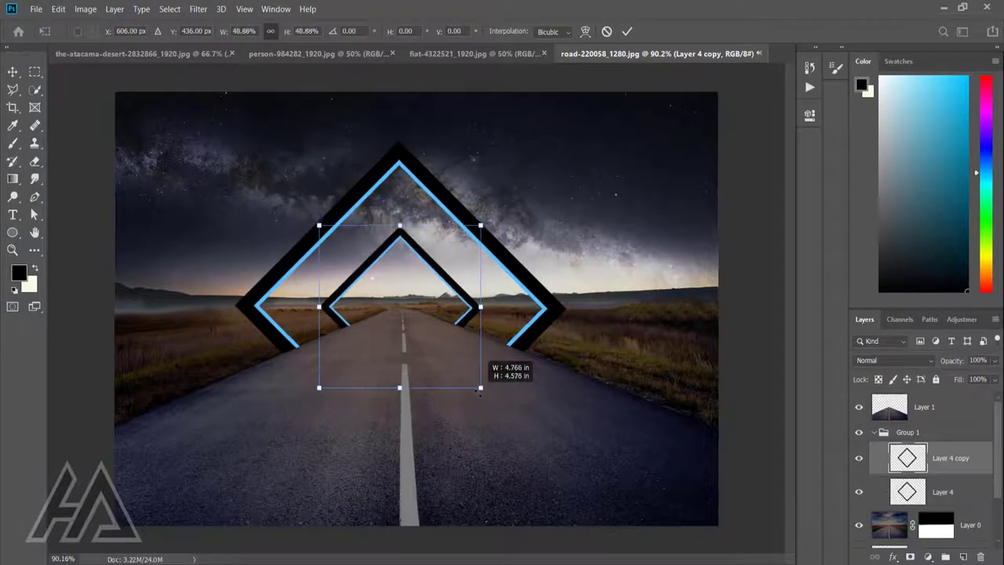
key("Return")
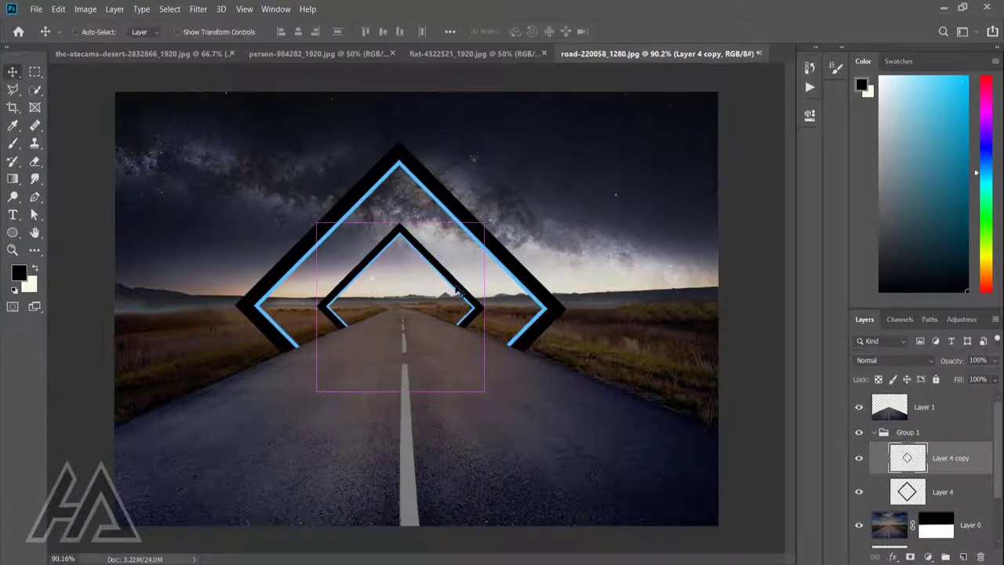
key("ctrl+j")
key("ctrl+t")
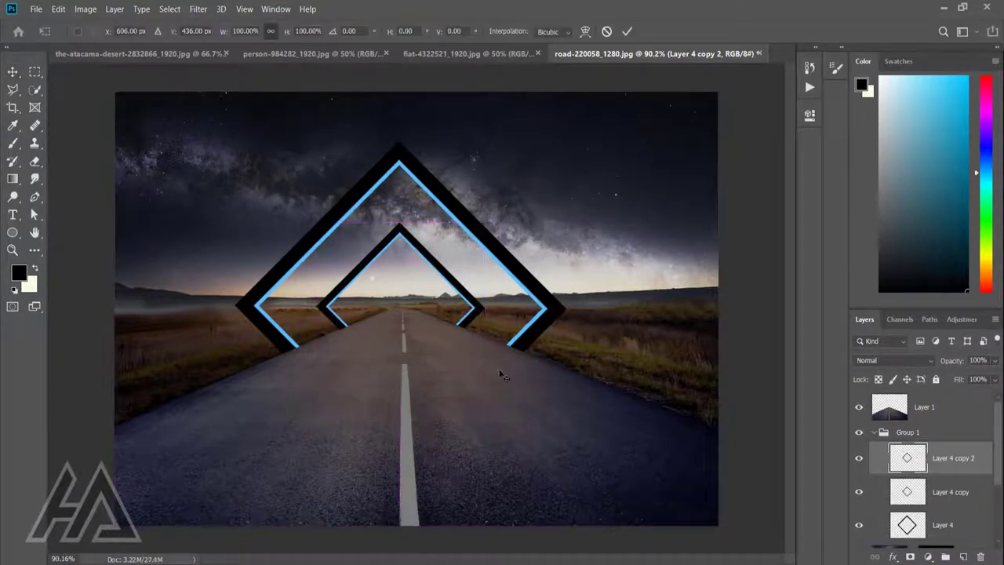
left_click_drag(484, 392, 436, 338)
left_click(626, 31)
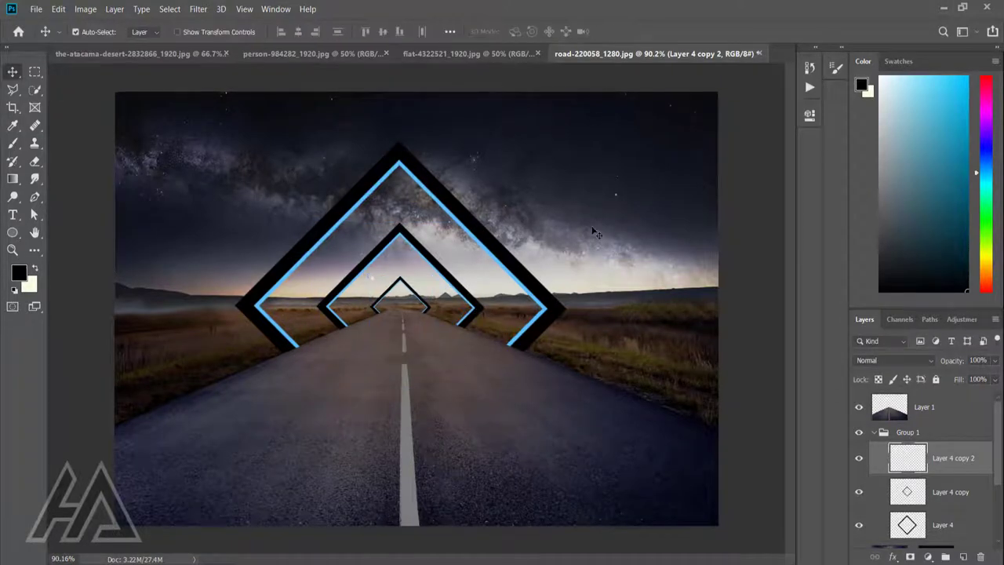
Collapse Group 1 and add a new empty layer on top
scroll(517, 279, "up", 1)
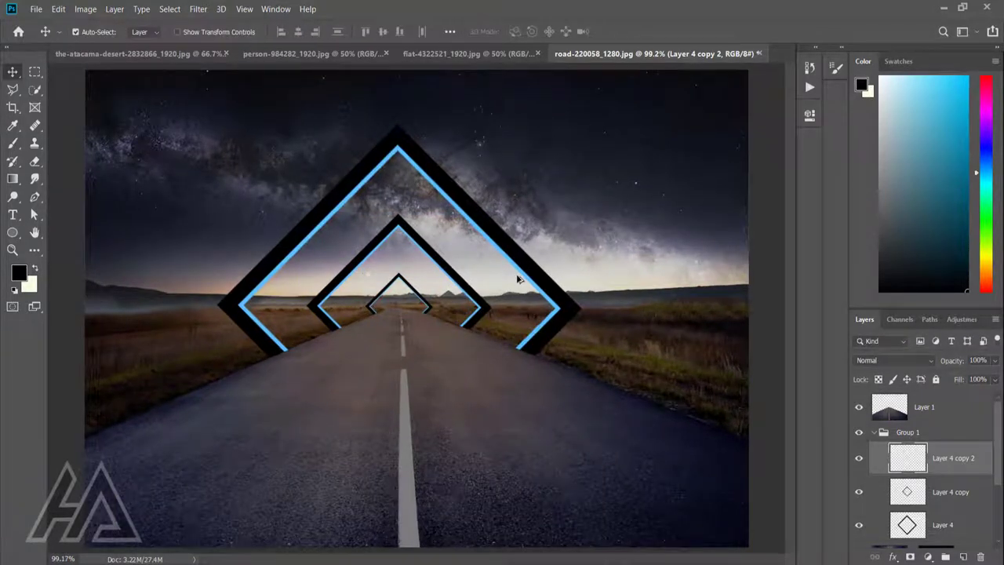
scroll(414, 290, "up", 2)
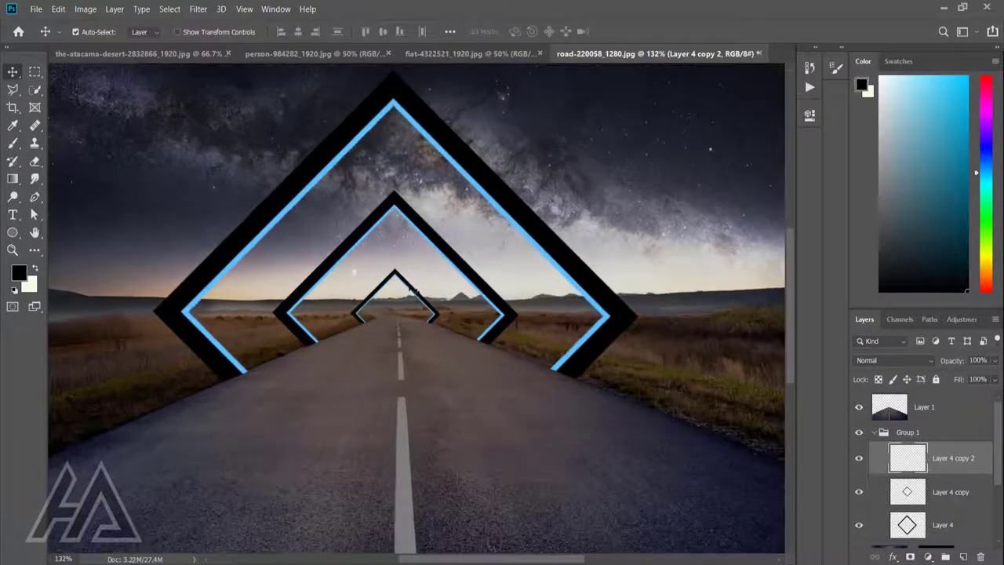
left_click(953, 434)
left_click(876, 433)
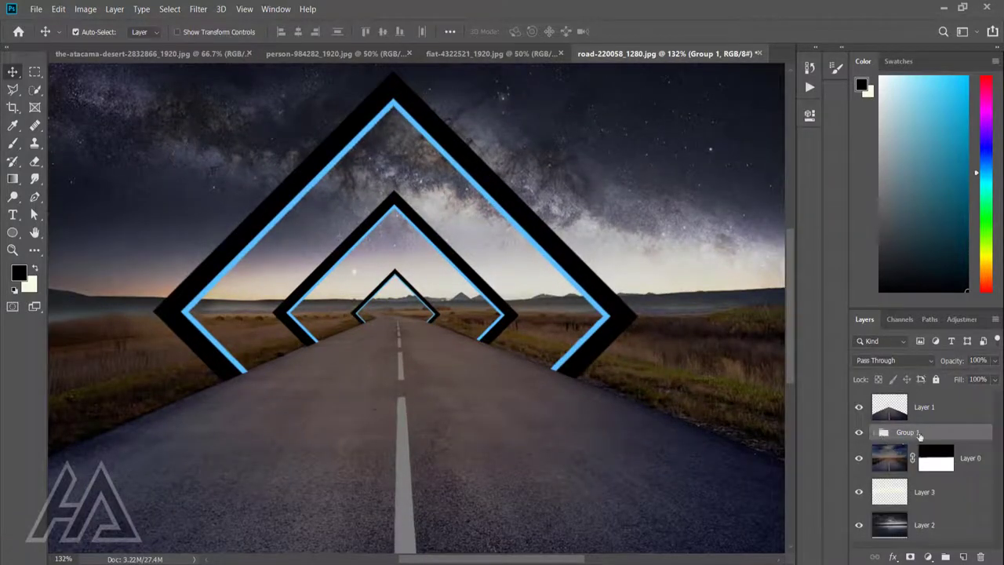
key("ctrl+shift+alt+n")
scroll(73, 287, "up", 1)
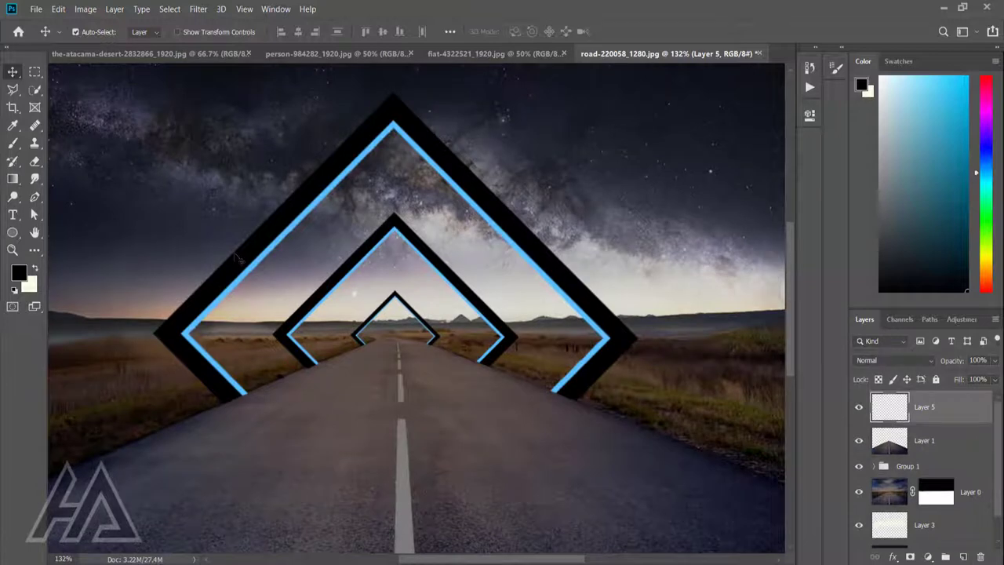
Paint a bright band across the road in light blue sampled from the diamond outline
key("b")
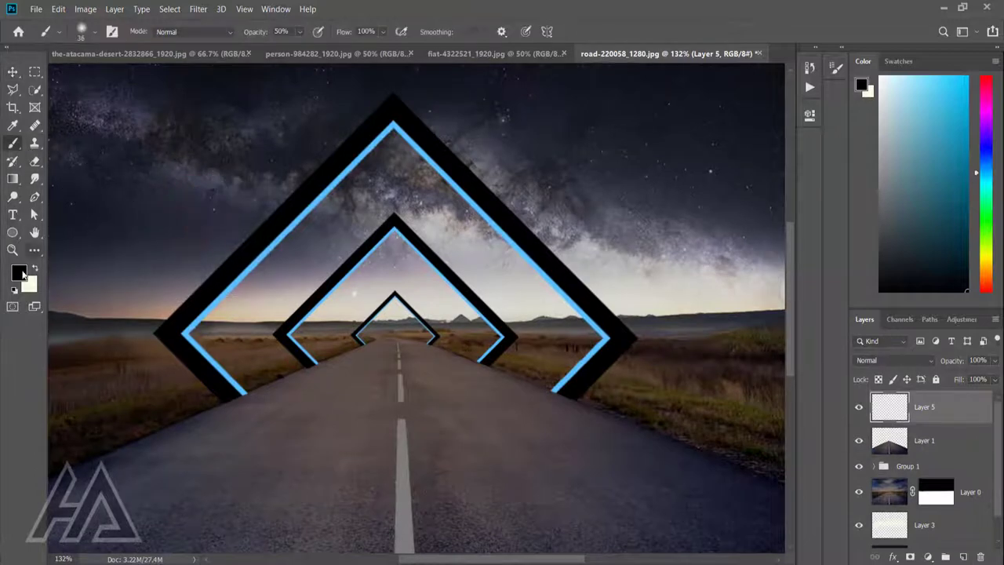
left_click(18, 272)
left_click(337, 182)
left_click(952, 111)
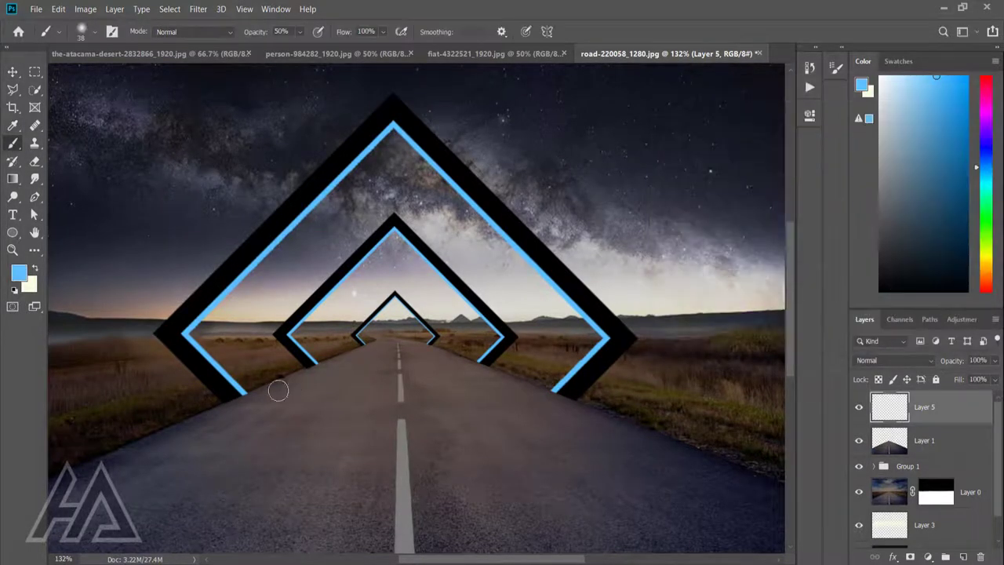
left_click_drag(254, 395, 558, 396)
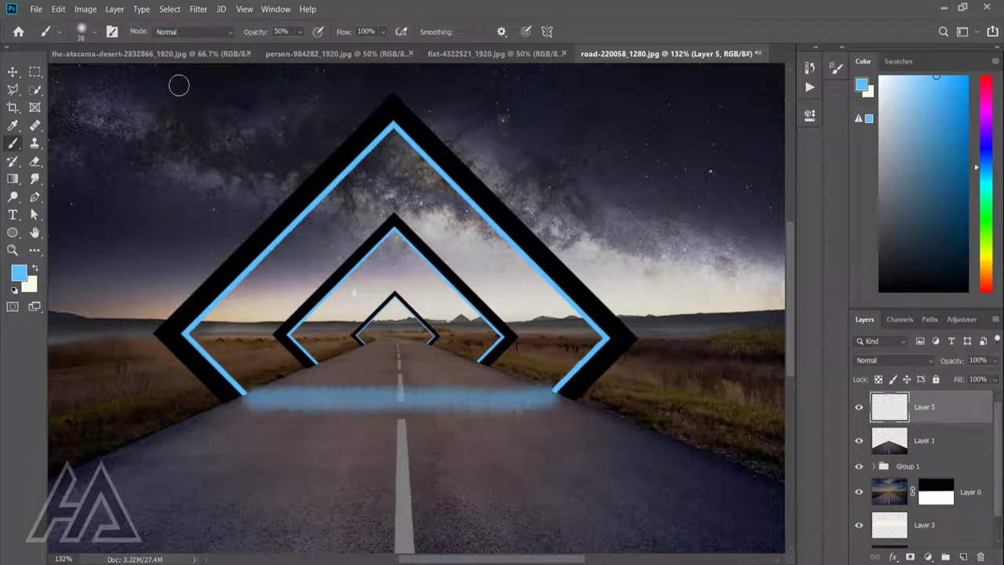
mouse_move(251, 397)
left_mouse_down()
mouse_move(558, 397)
mouse_move(242, 400)
left_mouse_up()
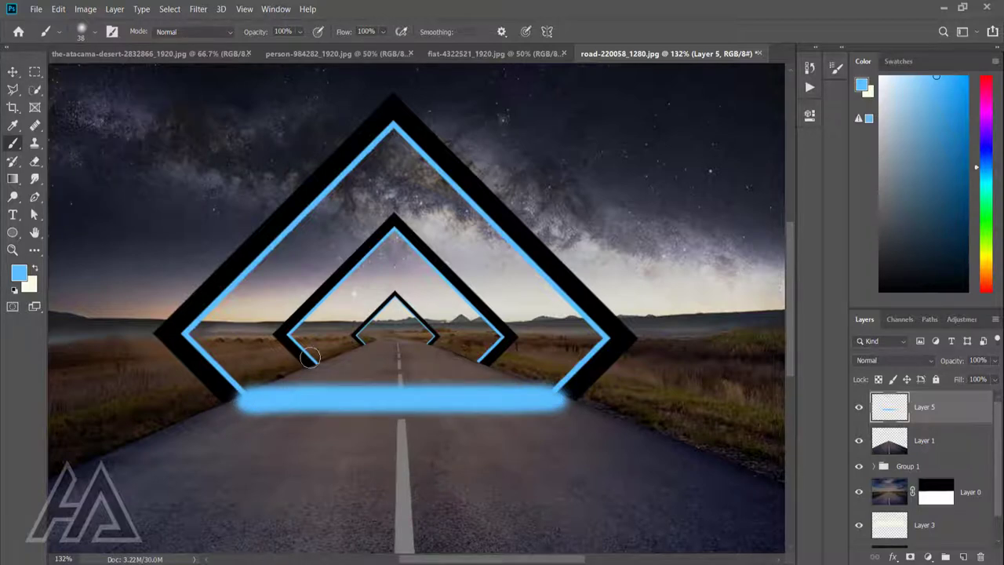
Set Layer 5's blend mode to Overlay
key("v")
left_click(894, 360)
left_click(874, 386)
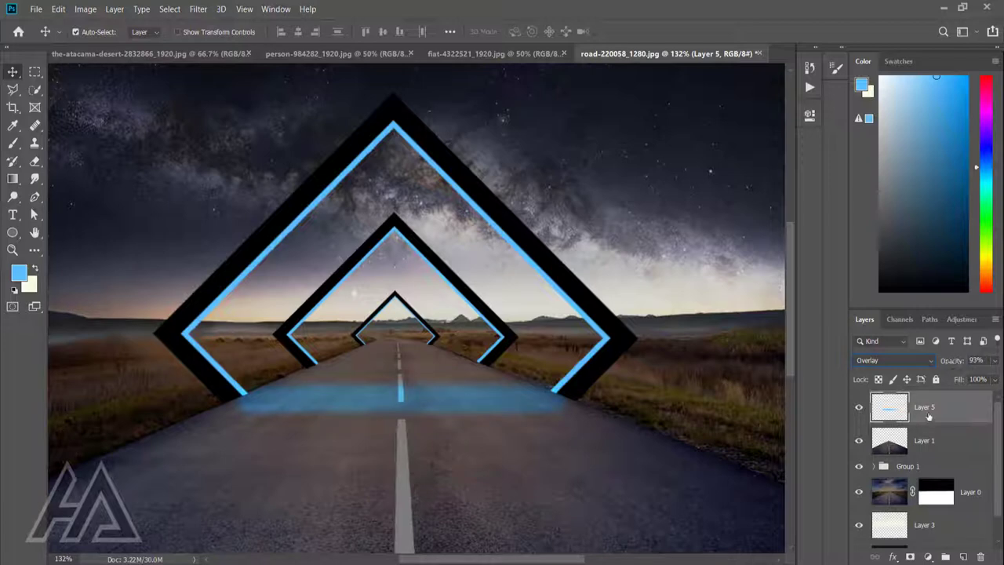
Double the blue band into one merged Overlay layer and squash it flatter
key("ctrl+j")
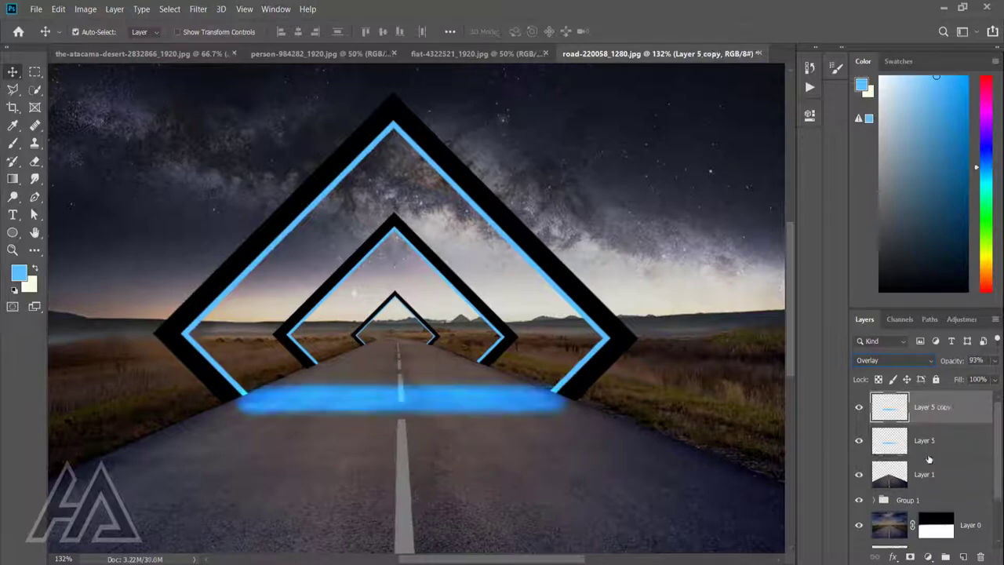
left_click(951, 444, "ctrl")
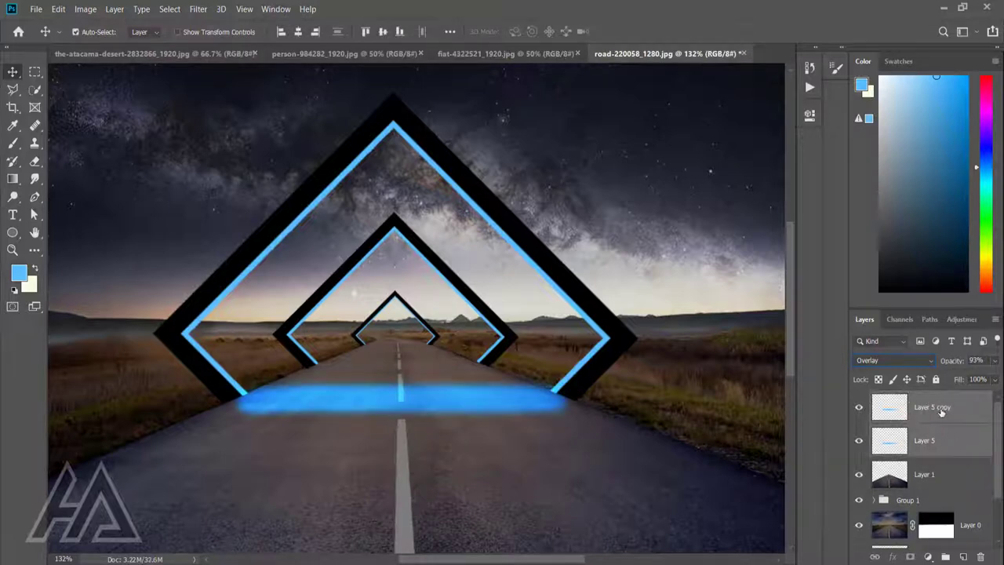
key("ctrl+e")
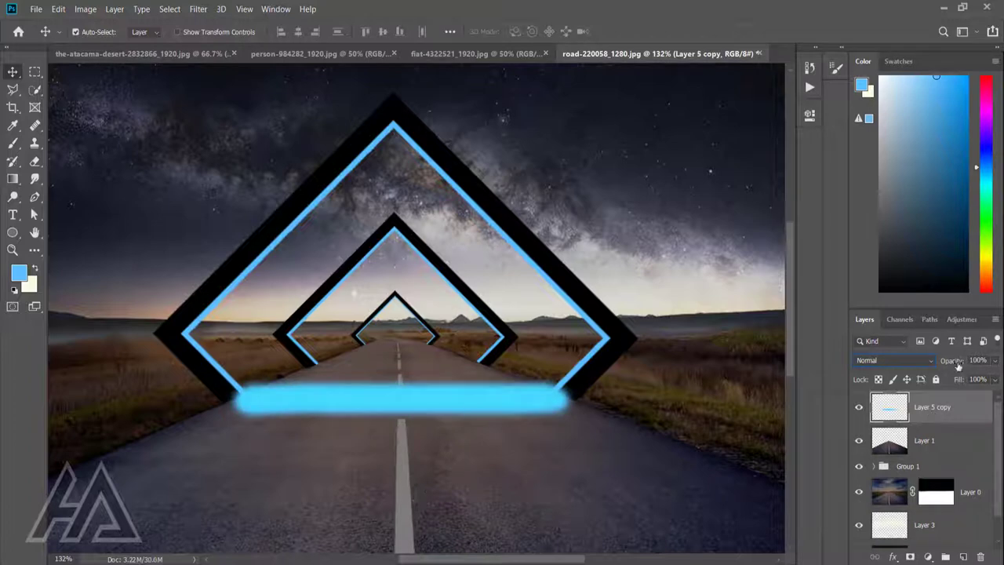
left_click(894, 360)
left_click(874, 387)
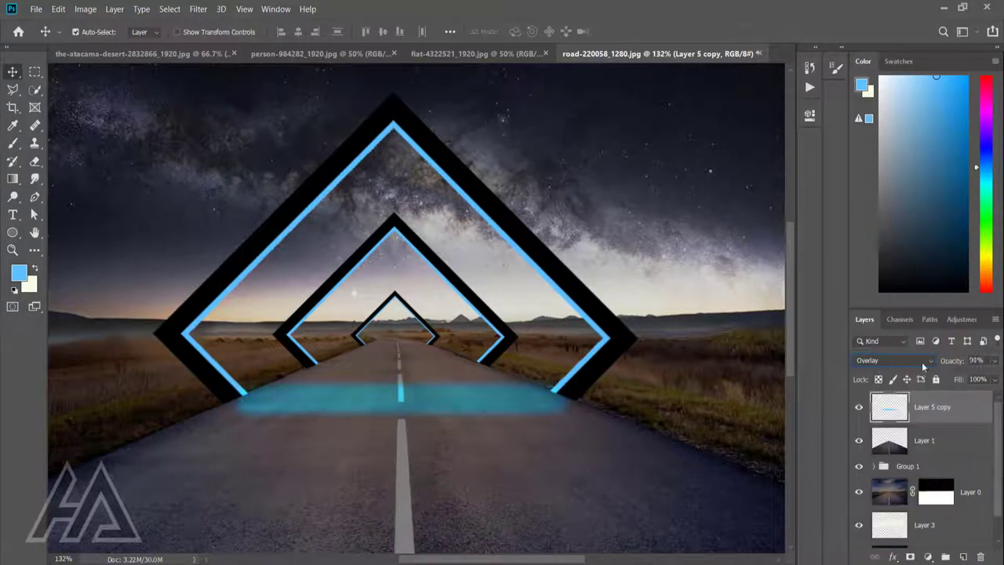
key("ctrl+t")
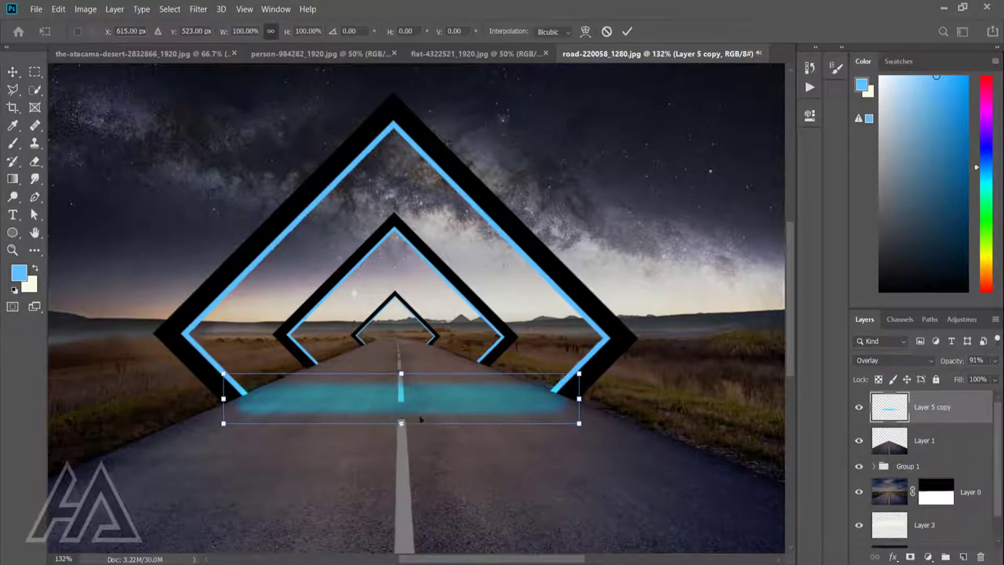
left_click_drag(401, 422, 438, 396)
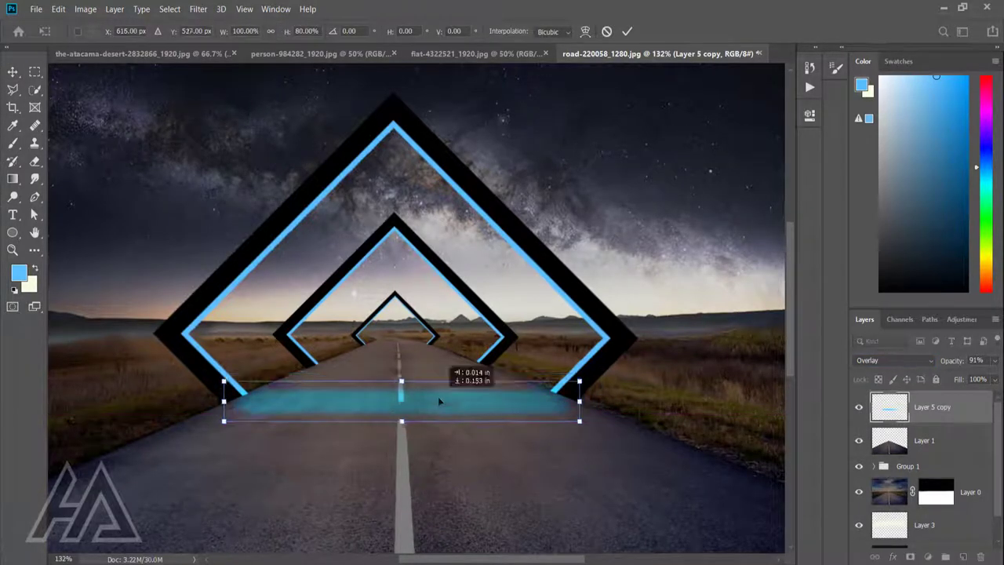
left_click(627, 32)
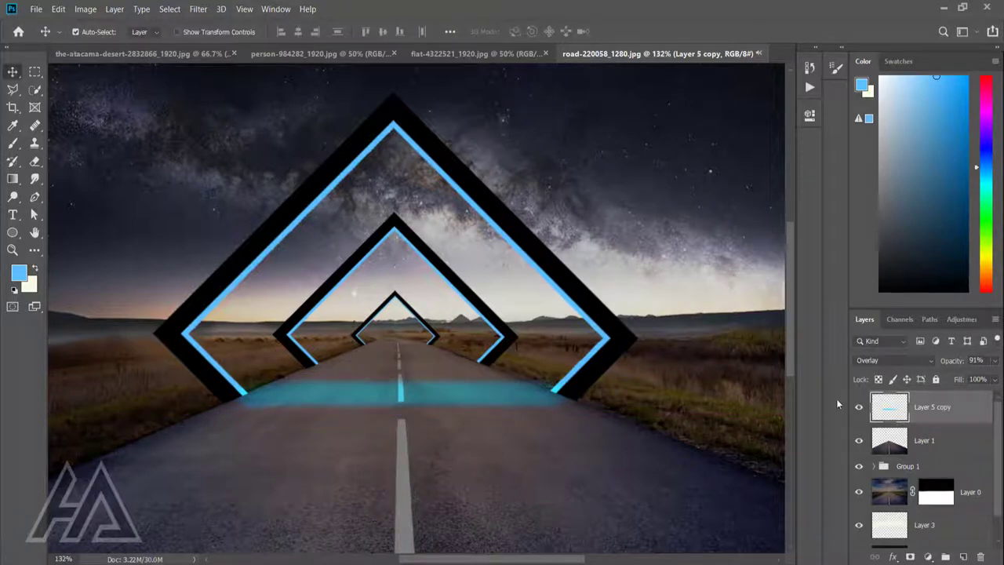
Add a band copy farther up the road, shrunk to about 62% and slightly widened
key("ctrl+j")
mouse_move(464, 392)
left_mouse_down()
mouse_move(453, 394)
mouse_move(460, 336)
left_mouse_up()
key("ctrl+t")
left_click_drag(578, 340, 491, 354)
left_click(625, 32)
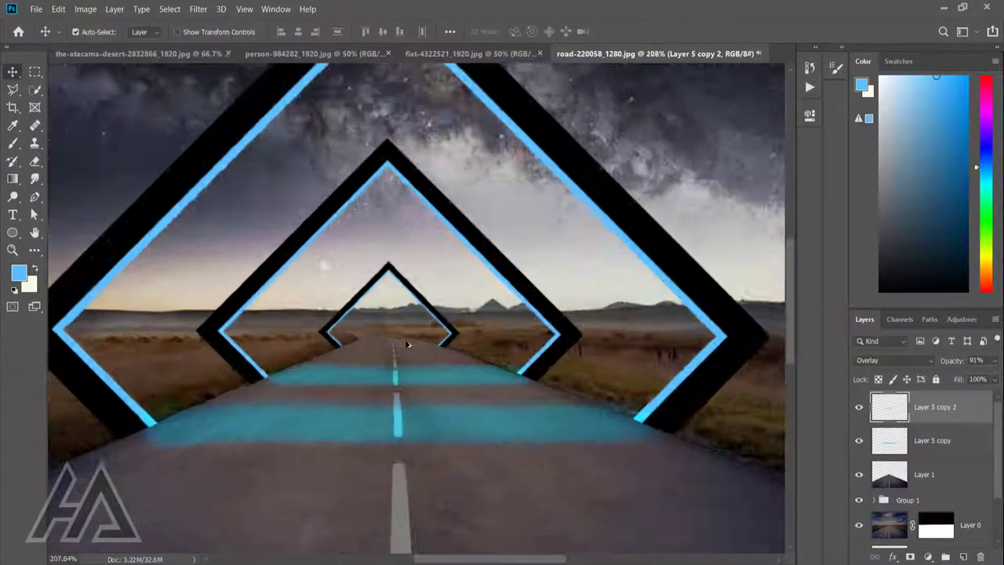
scroll(419, 264, "up", 2)
key("ctrl+t")
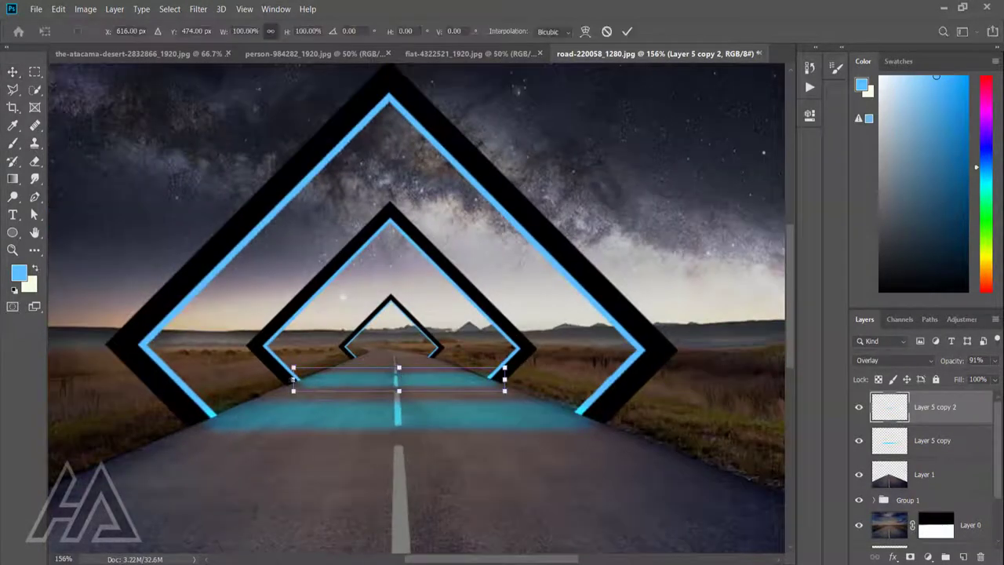
left_click_drag(293, 379, 288, 379)
left_click(627, 32)
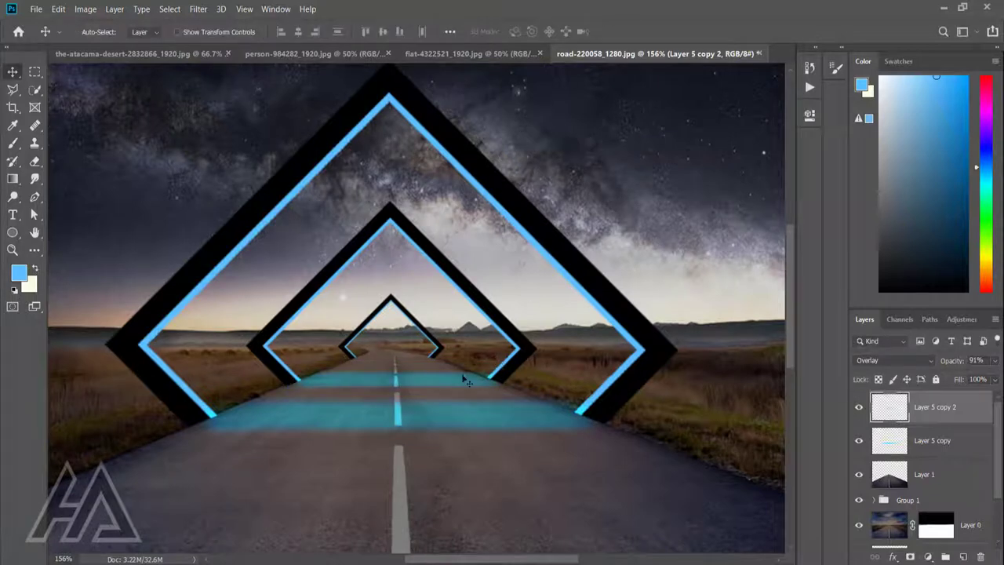
Add a third, smaller strip copy sized to sit beneath the smallest diamond
key("ctrl+j")
left_click_drag(443, 385, 439, 362)
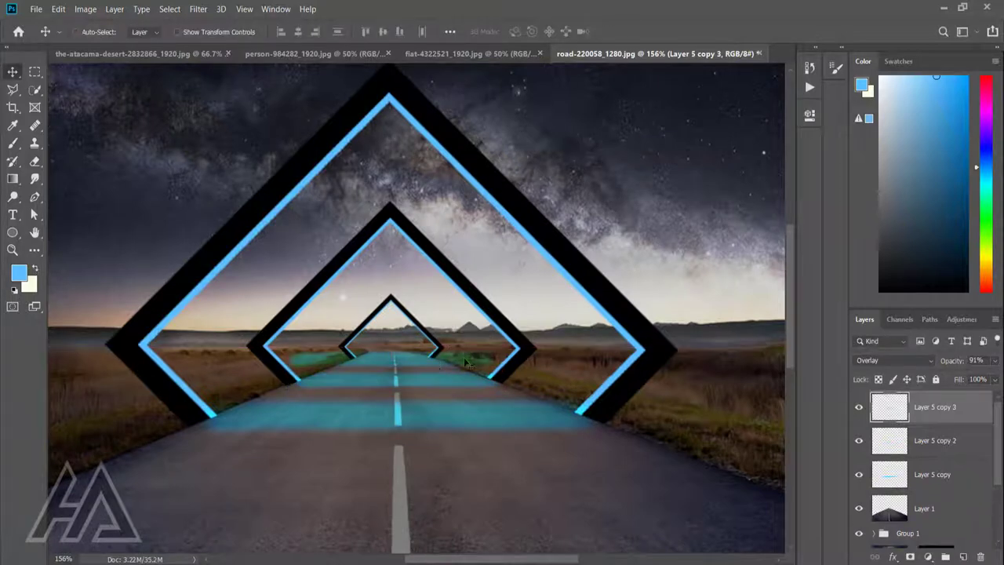
key("ctrl+t")
left_click_drag(495, 345, 434, 359)
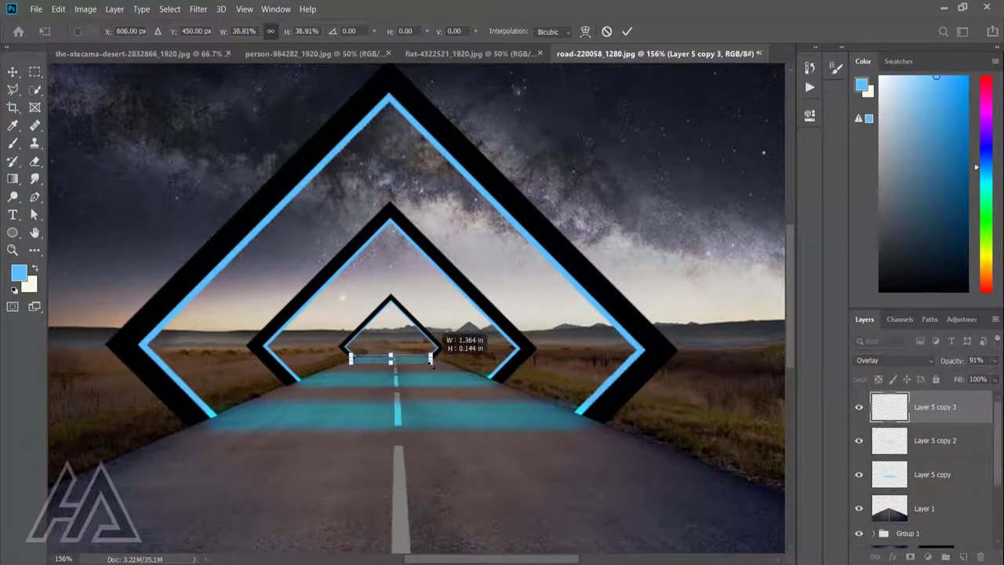
left_click_drag(432, 359, 430, 355)
left_click(627, 33)
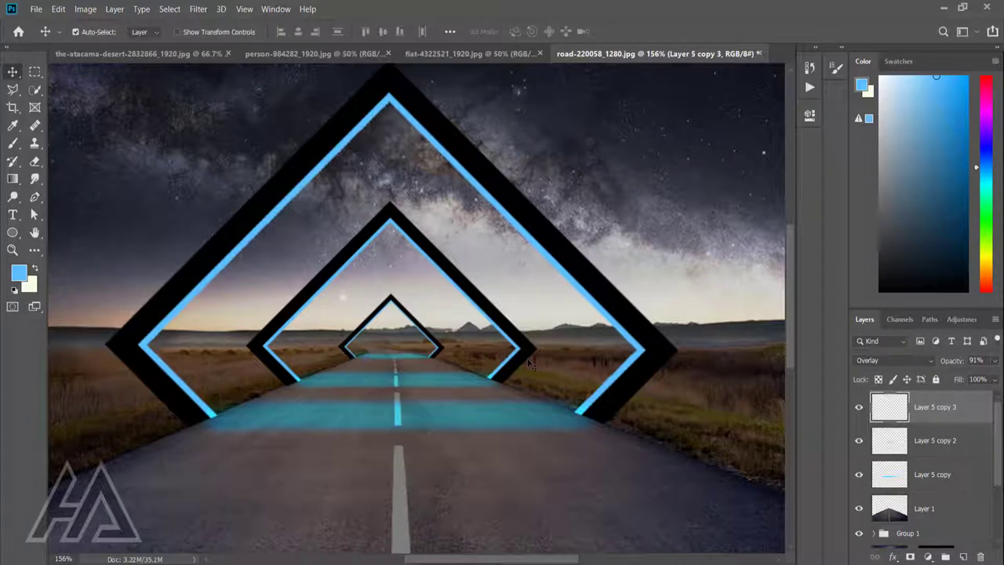
scroll(540, 359, "down", 5)
Darken the Layer 0 landscape with a clipped Levels adjustment that lowers white output
scroll(967, 473, "down", 1)
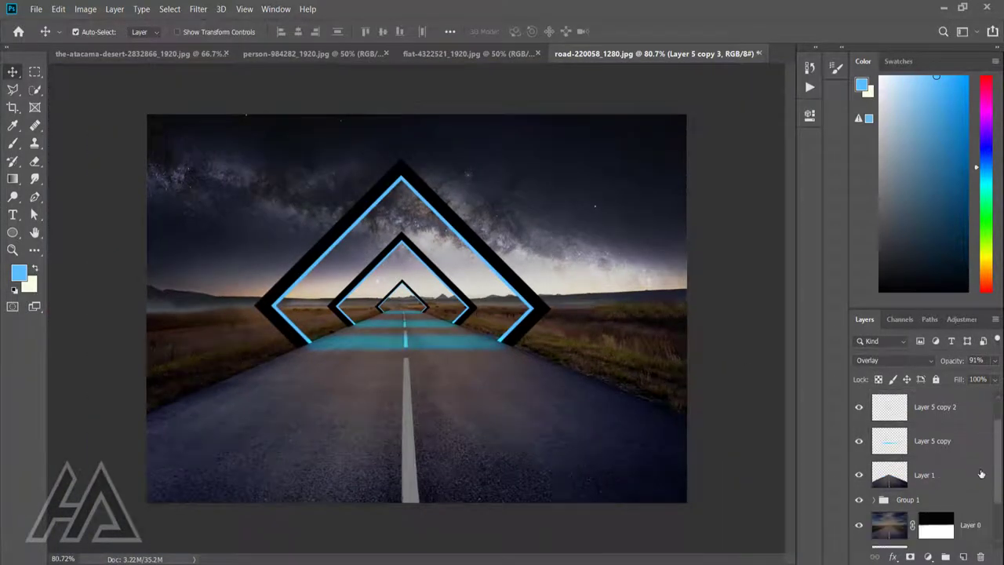
scroll(967, 472, "down", 2)
left_click(886, 469)
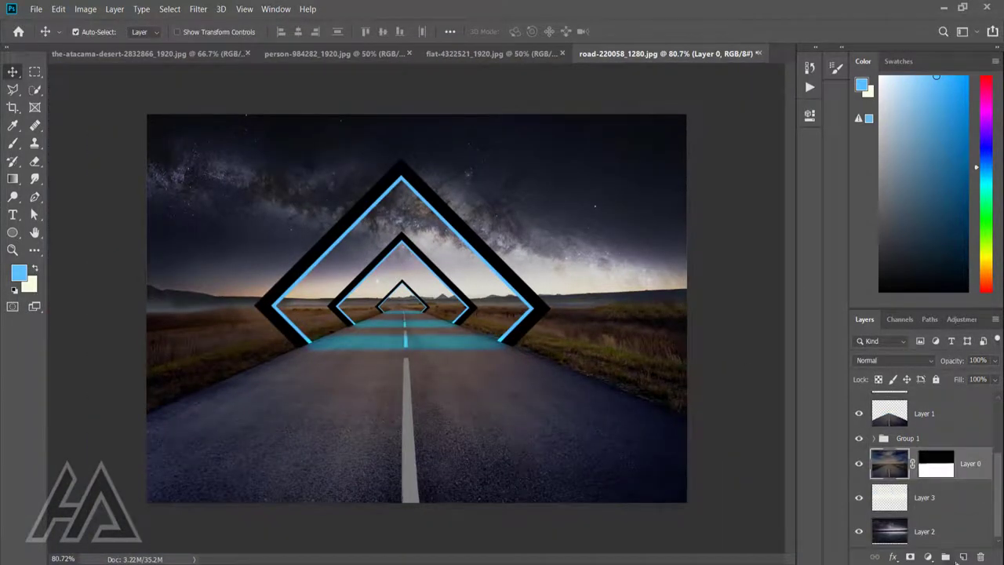
left_click(928, 557)
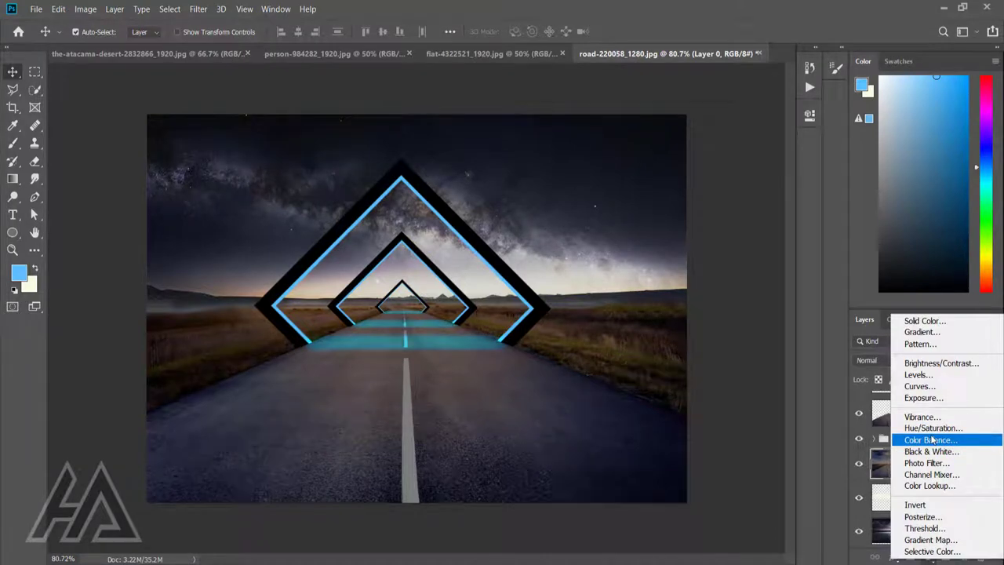
left_click(918, 375)
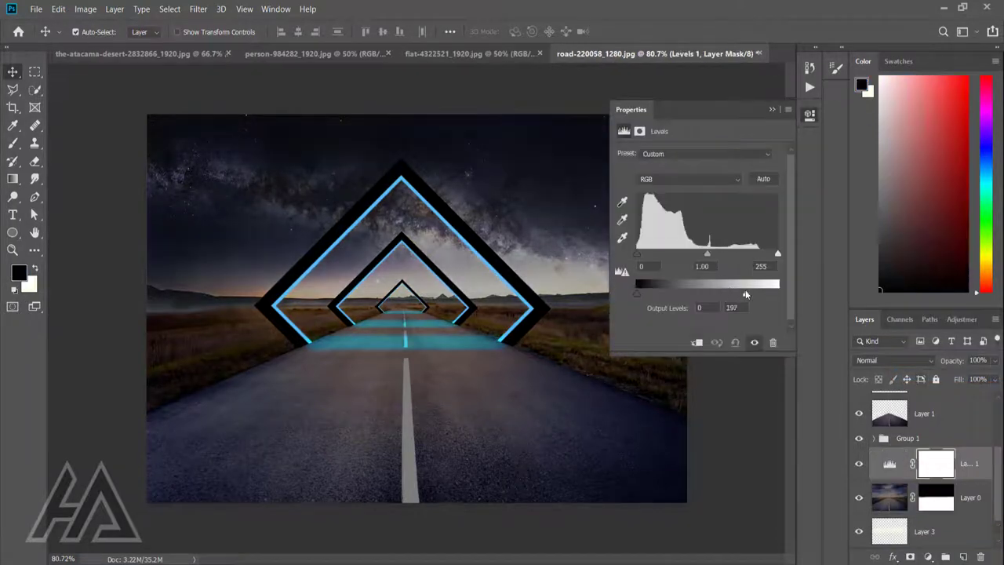
left_click_drag(745, 292, 730, 291)
left_click(698, 343)
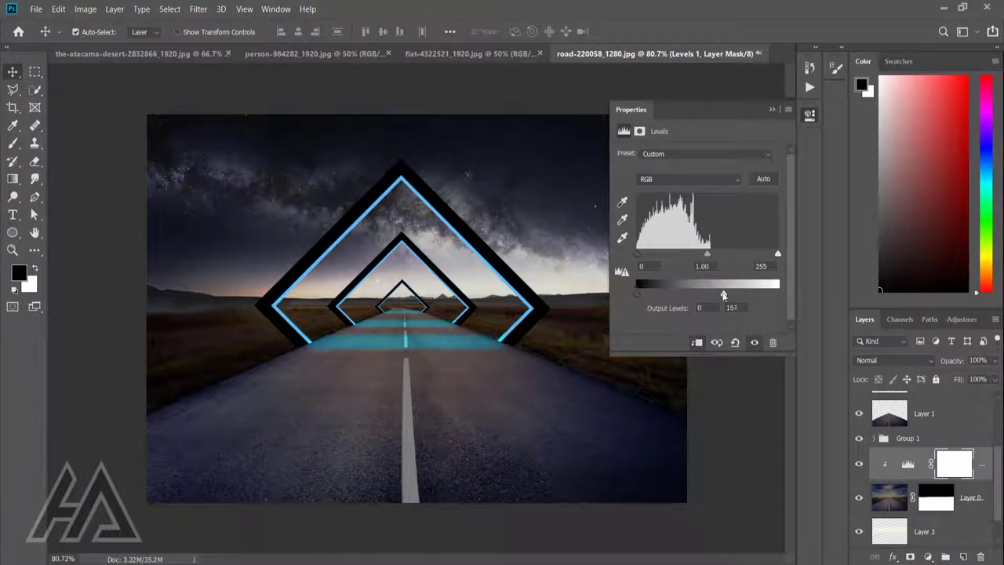
left_click(776, 110)
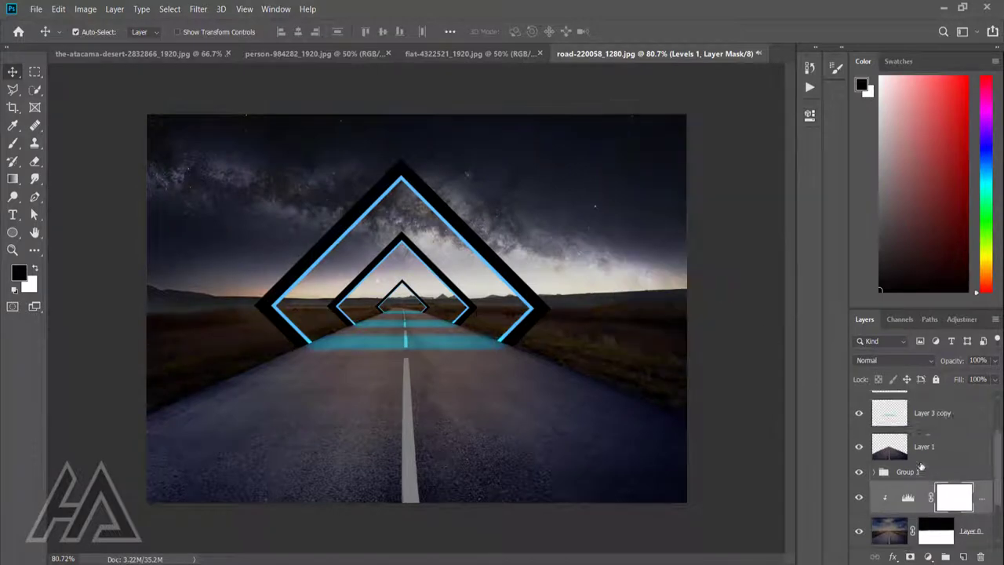
Tint the Layer 1 road with a clipped Color Balance shifted to Blue +43
scroll(928, 447, "up", 1)
left_click(925, 448)
left_click(928, 556)
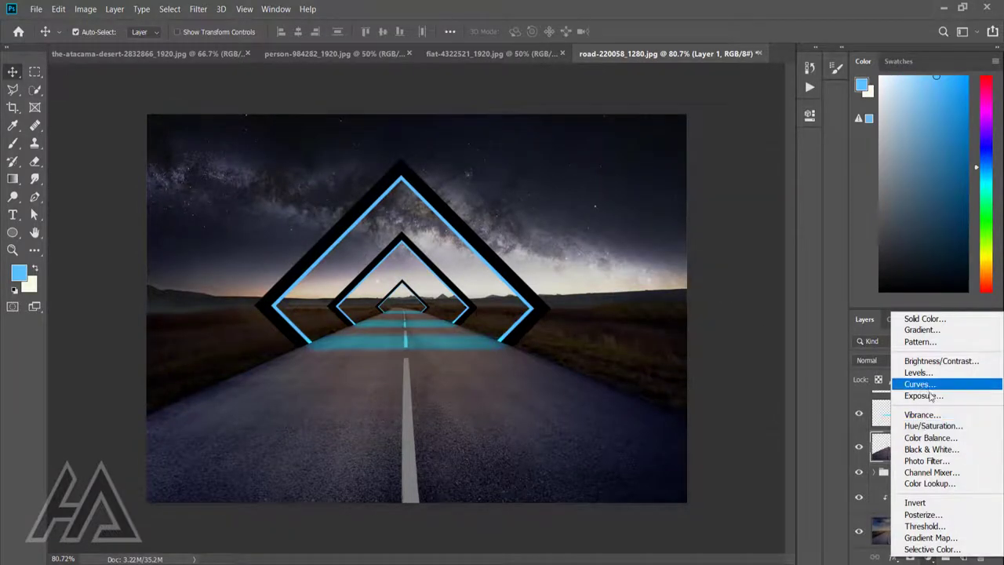
left_click(929, 437)
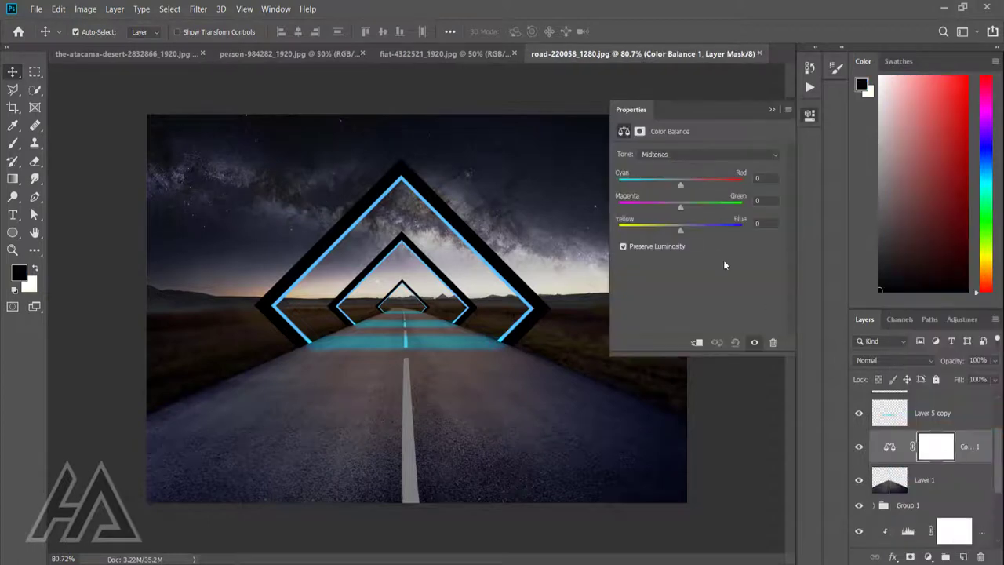
left_click(697, 342)
left_click_drag(680, 230, 705, 232)
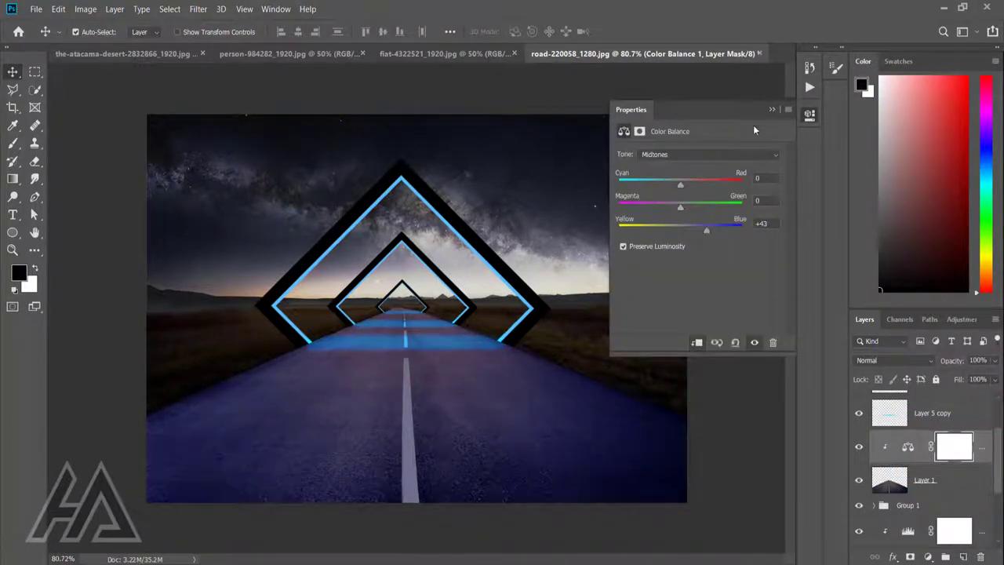
left_click(469, 251)
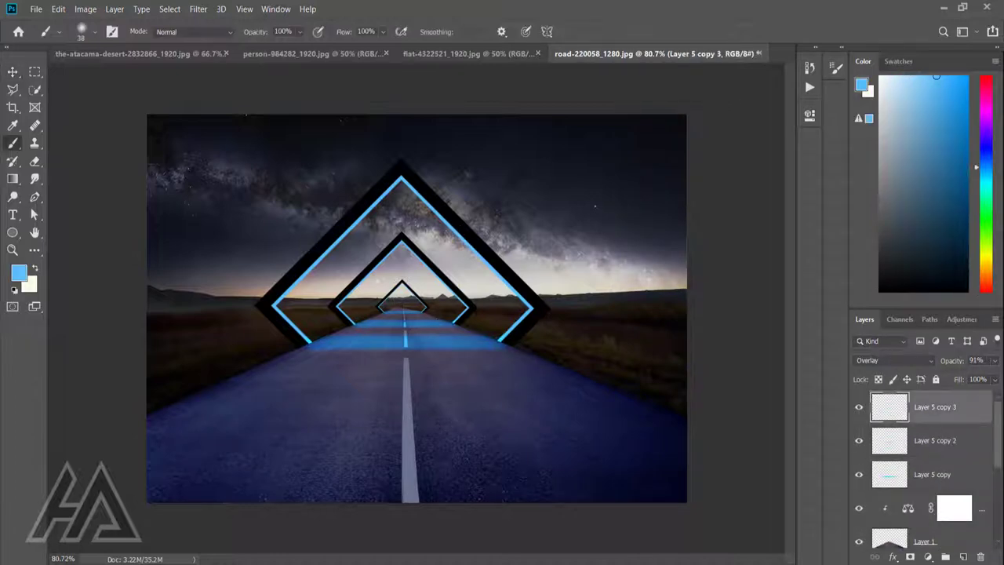
On a new layer, paint soft #5bbfff glow over the diamonds with a ~498 px brush
left_click(963, 556)
left_click_drag(326, 235, 323, 258)
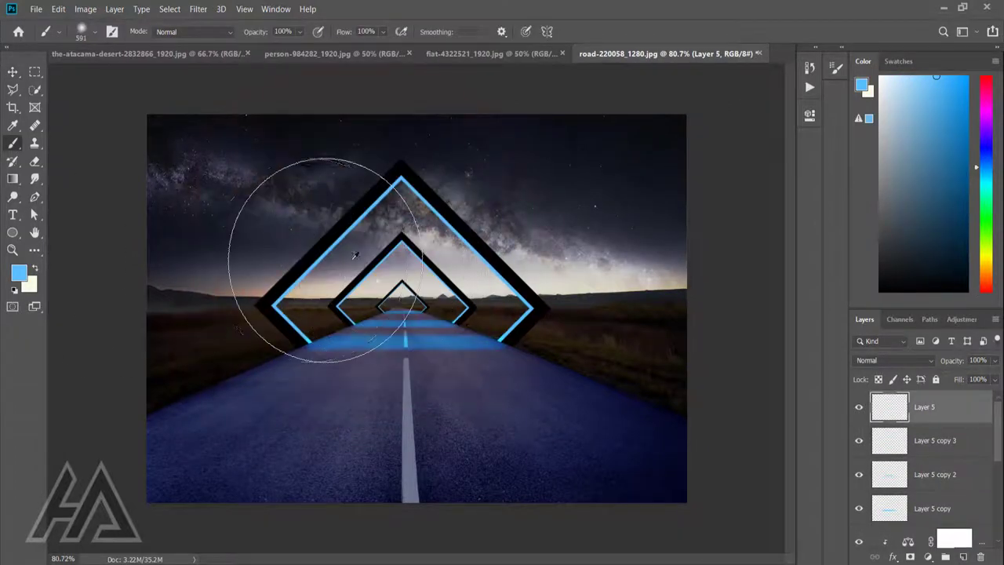
left_click(19, 272)
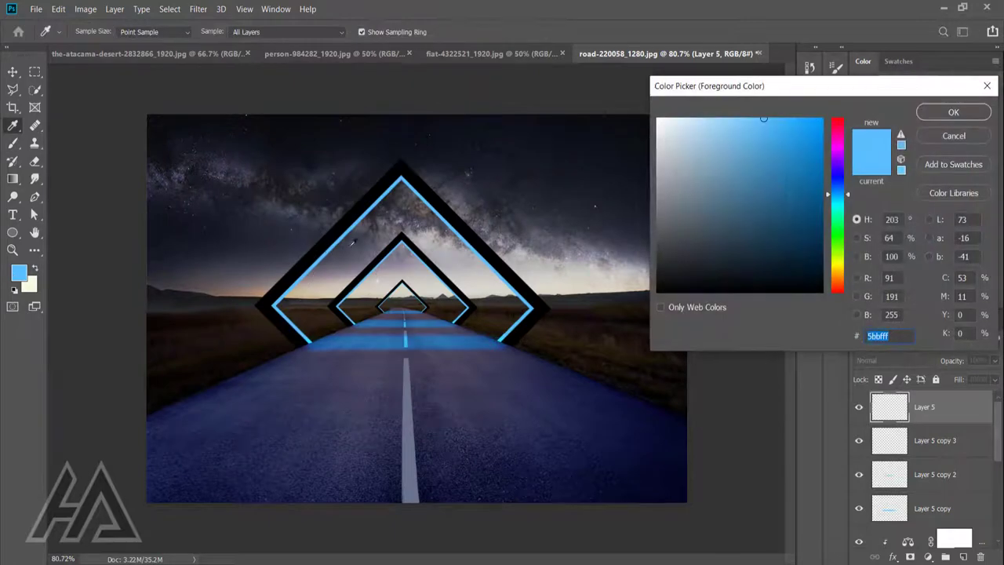
left_click(945, 113)
left_click(415, 258)
left_click(425, 291)
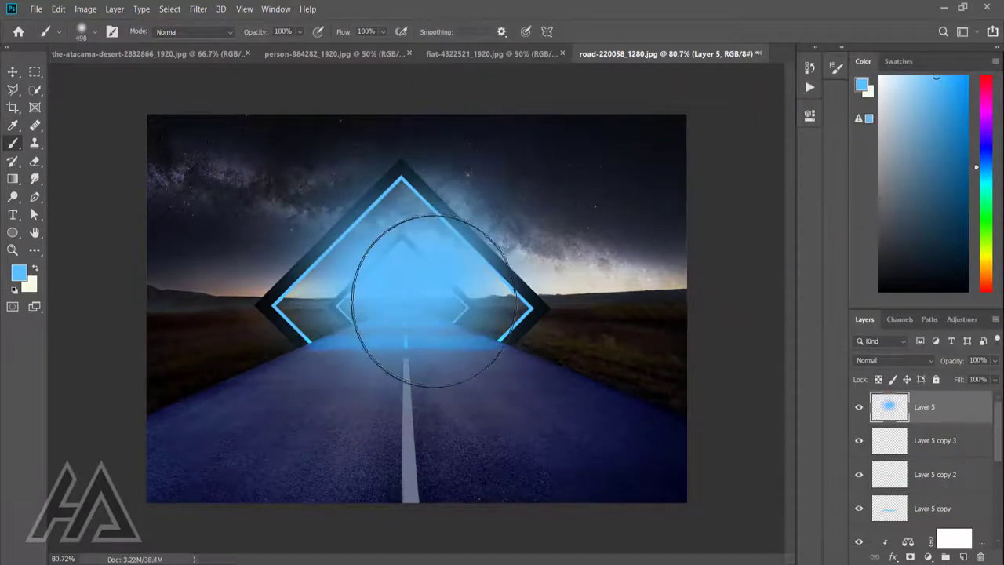
left_click(392, 276)
left_click(373, 253)
Set the glow layer's blend mode to Overlay
key("v")
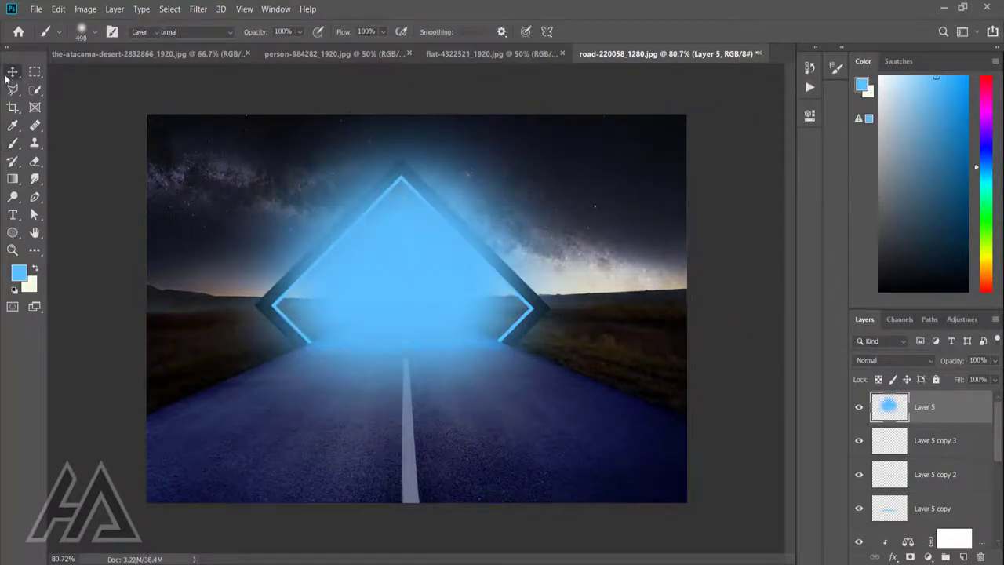
left_click(886, 360)
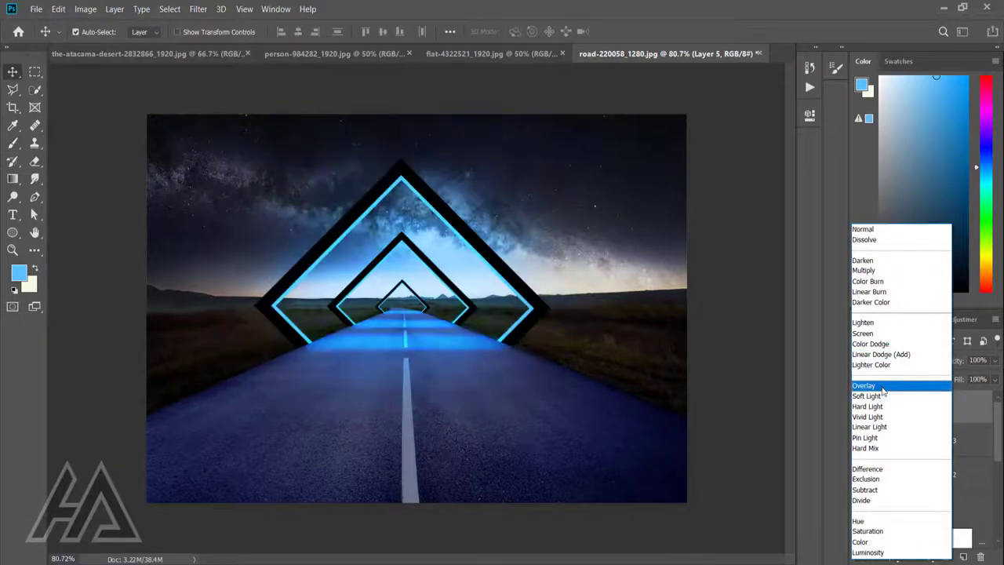
left_click(883, 388)
left_click_drag(952, 360, 946, 360)
Group the light strip copies into Group 2
left_click(941, 440)
left_click(951, 508, "shift")
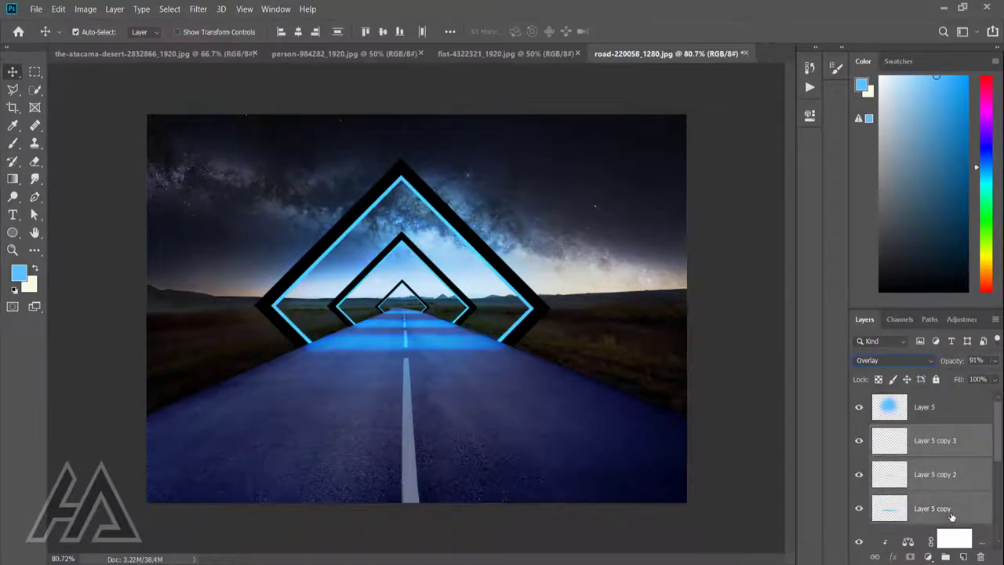
left_click(944, 556)
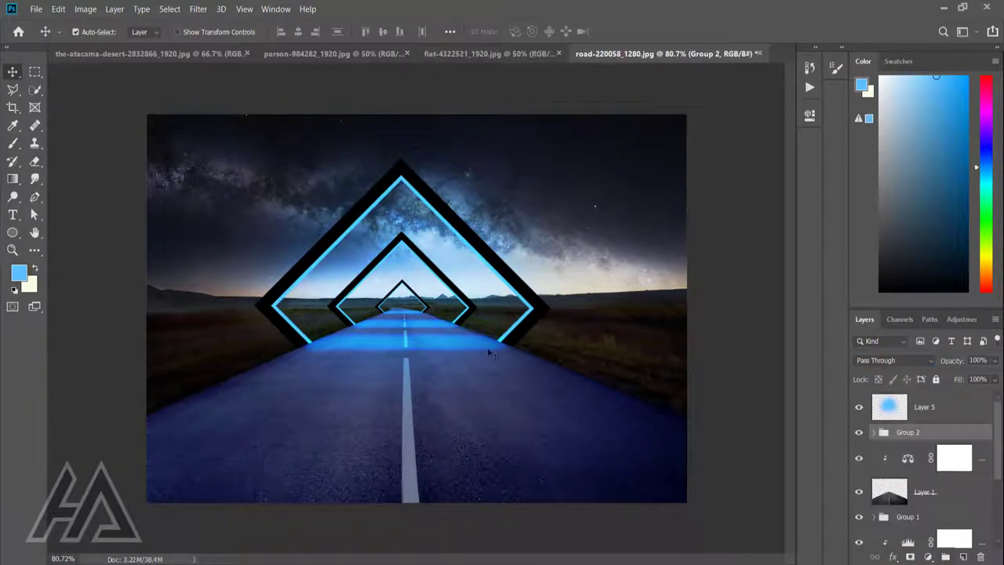
scroll(487, 341, "up", 2)
scroll(371, 329, "down", 1)
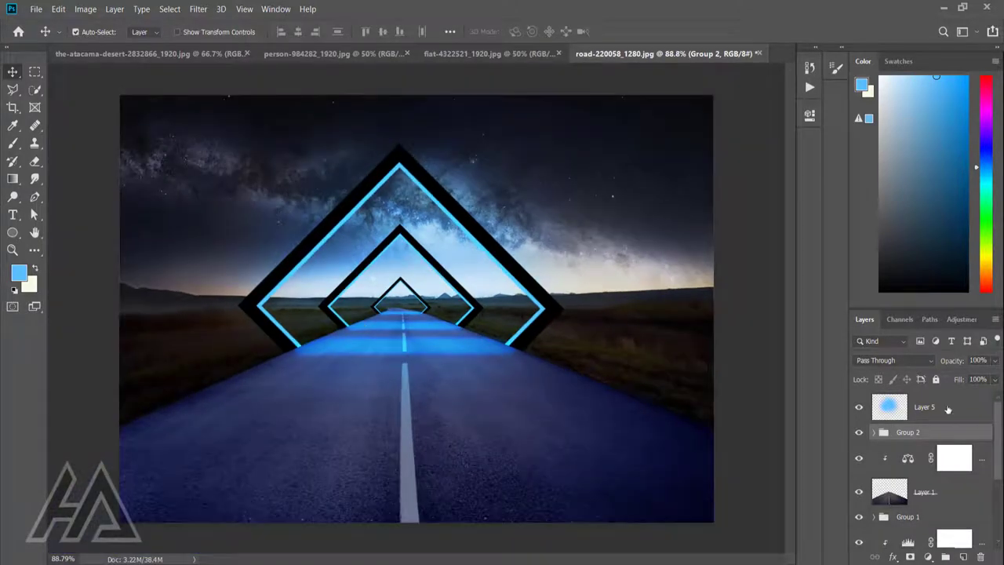
Paint brighter blue over the road on the Layer 5 glow layer
left_click(947, 408)
key("b")
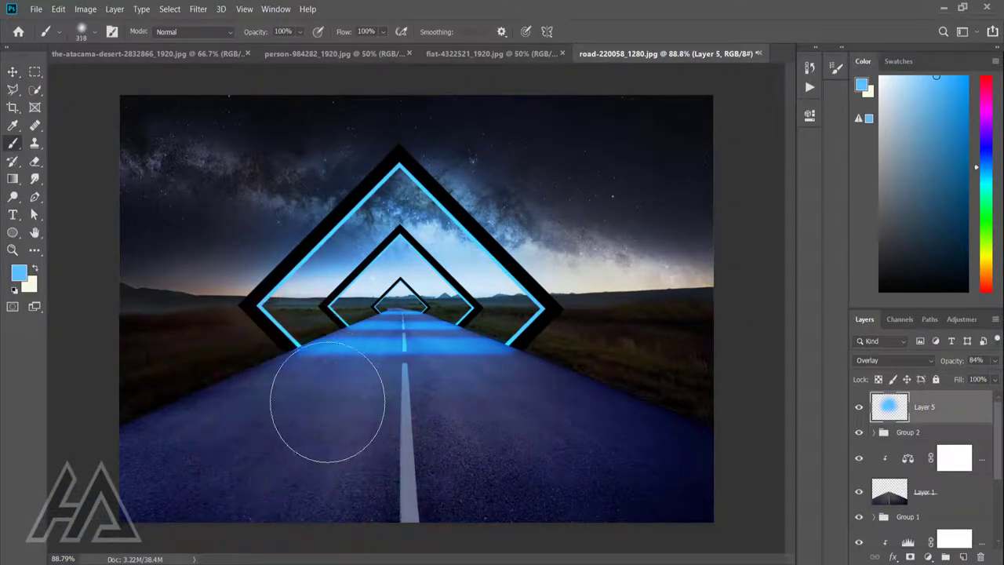
mouse_move(327, 401)
left_mouse_down()
mouse_move(486, 421)
mouse_move(207, 431)
mouse_move(616, 430)
mouse_move(481, 382)
left_mouse_up()
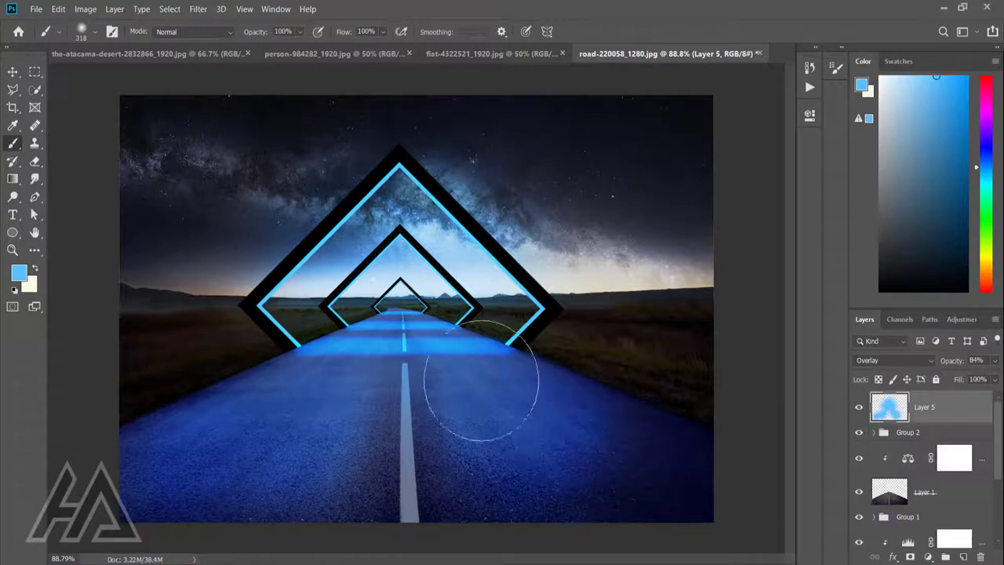
key("ctrl+minus")
left_click(13, 71)
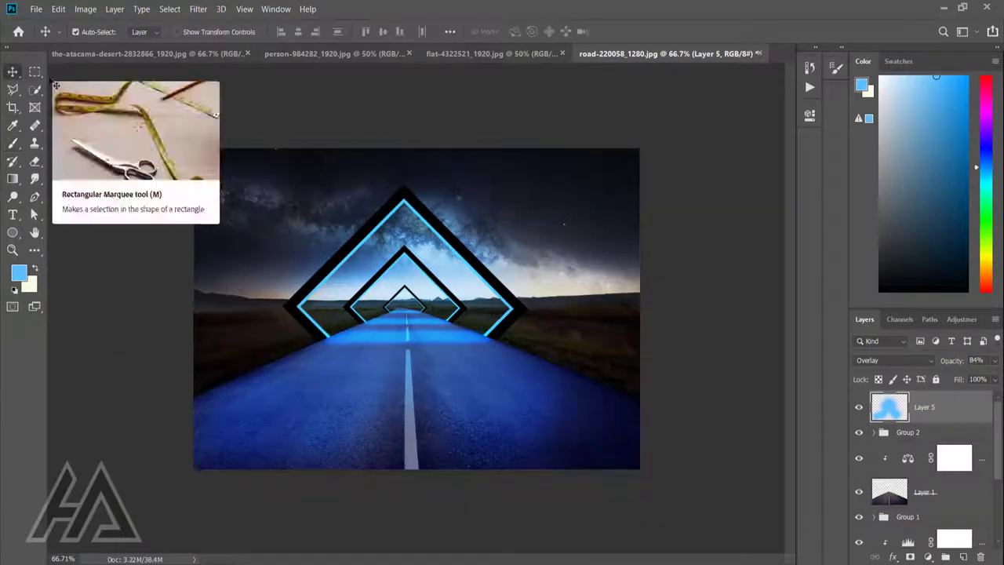
key("ctrl+0")
Select the backpacker in the person-984282 photo and copy him to his own layer
left_click(328, 53)
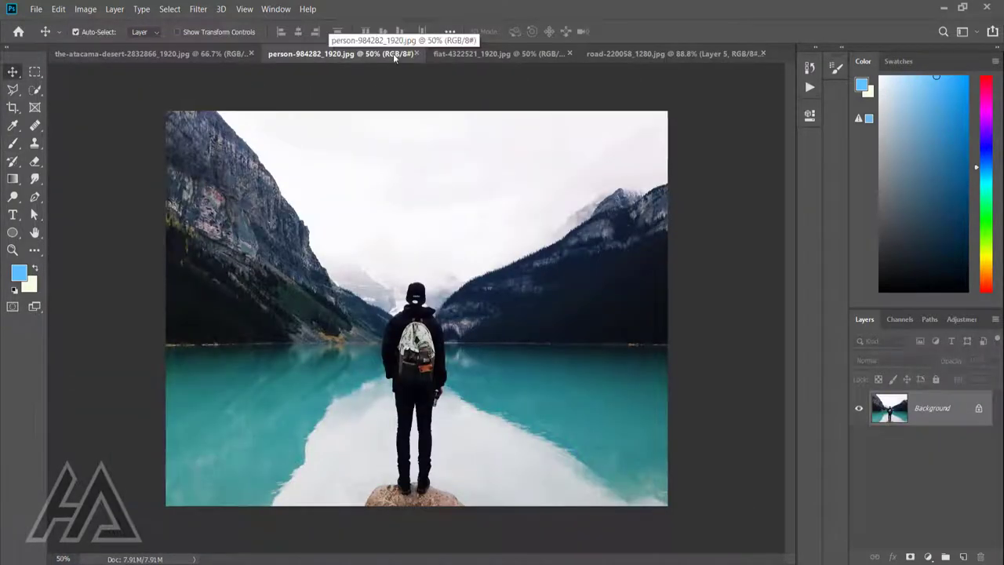
key("ctrl+plus")
key("w")
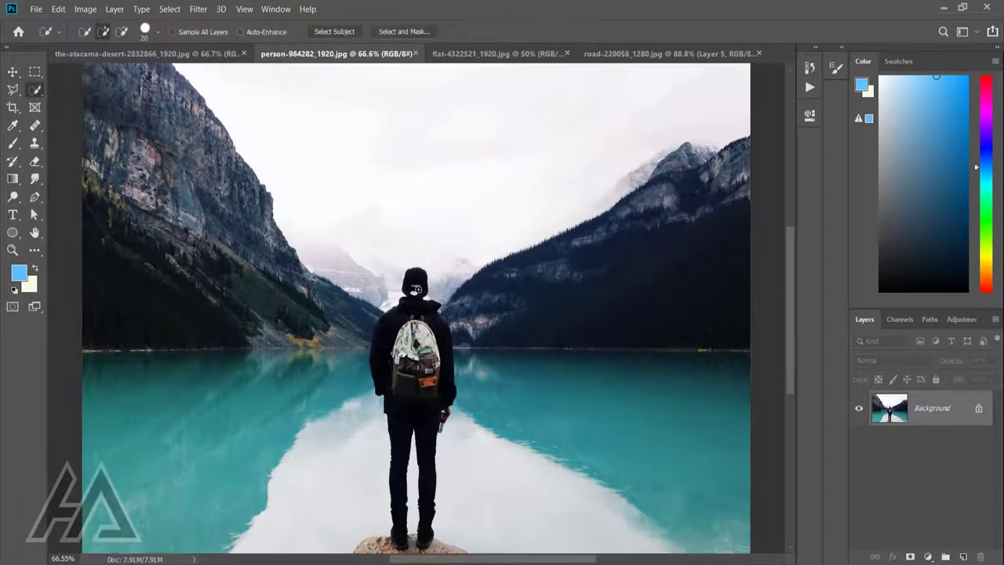
left_click_drag(416, 289, 403, 517)
scroll(432, 400, "up", 5)
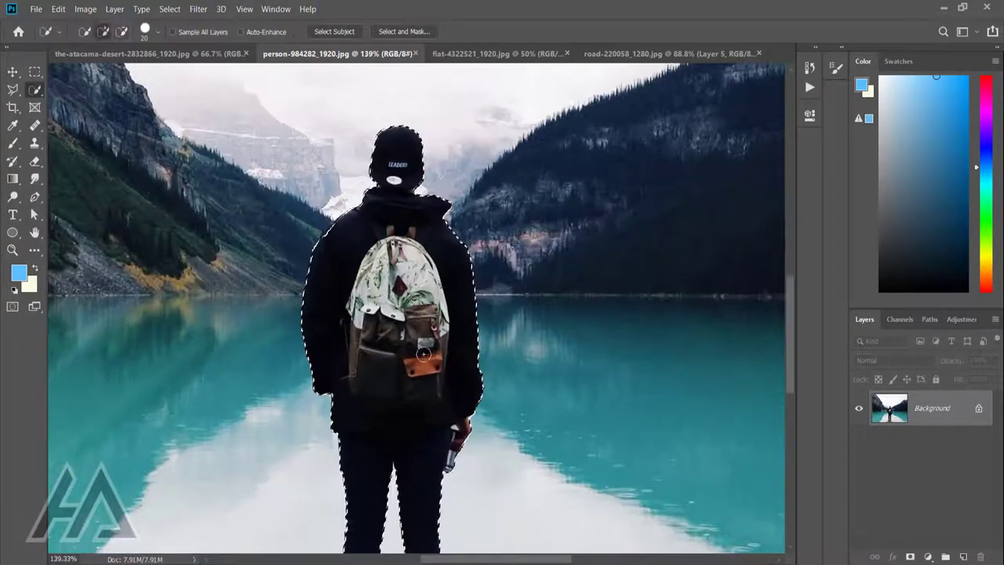
key("ctrl+0")
key("ctrl+j")
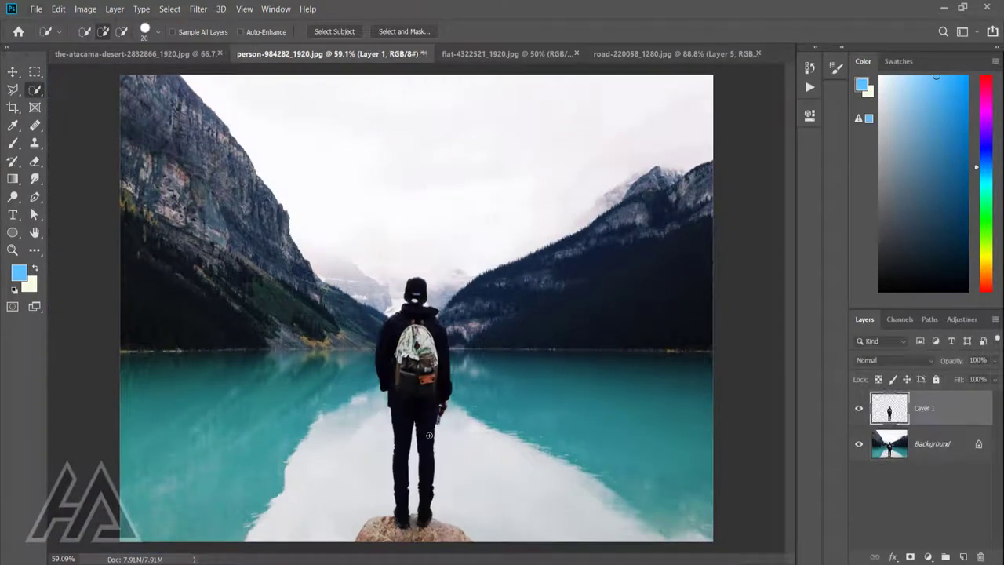
Bring the backpacker into the road composite, scaled to about 43% and placed on the road
key("v")
left_click_drag(425, 394, 385, 347)
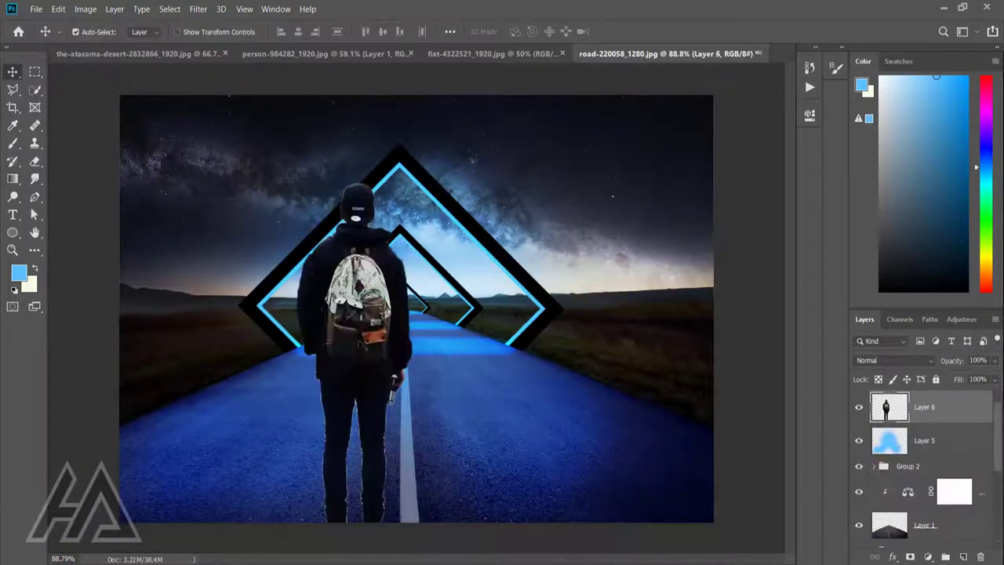
key("ctrl+t")
key("ctrl+minus")
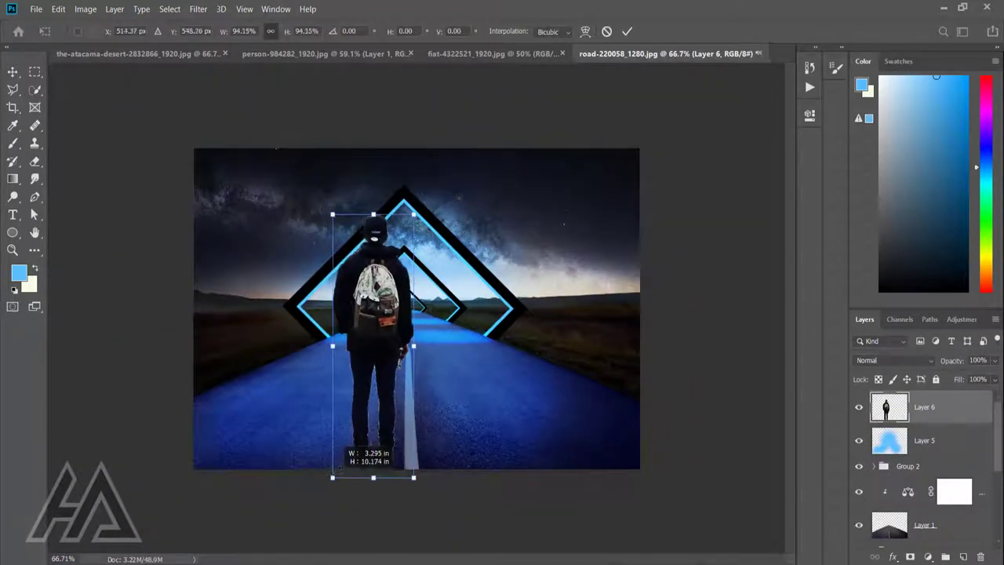
left_click_drag(326, 498, 377, 335)
left_click_drag(408, 224, 392, 305)
scroll(377, 345, "up", 3)
left_click(627, 32)
key("ctrl+0")
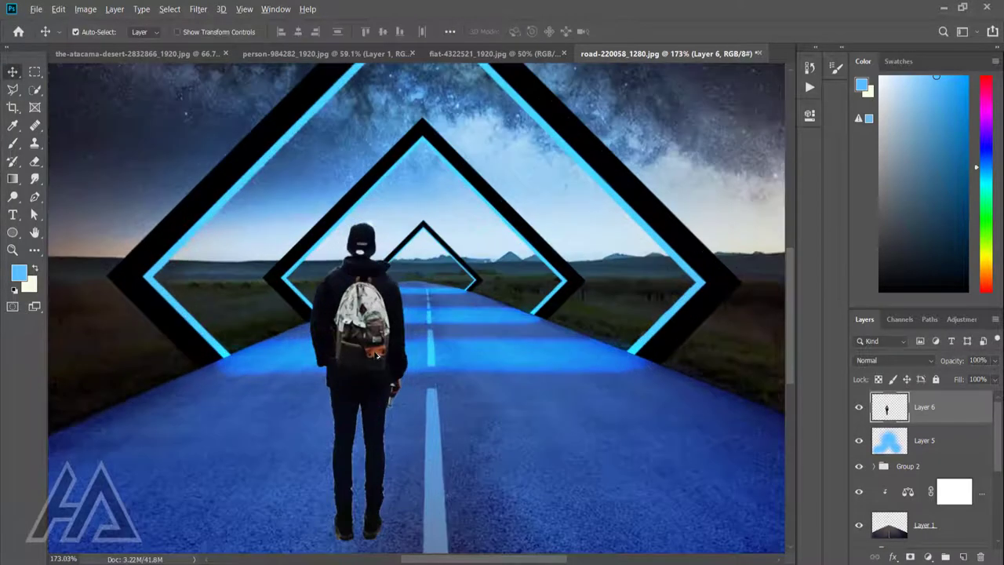
Nudge the backpacker slightly lower and shrink him to about 95%
left_click_drag(412, 365, 416, 376)
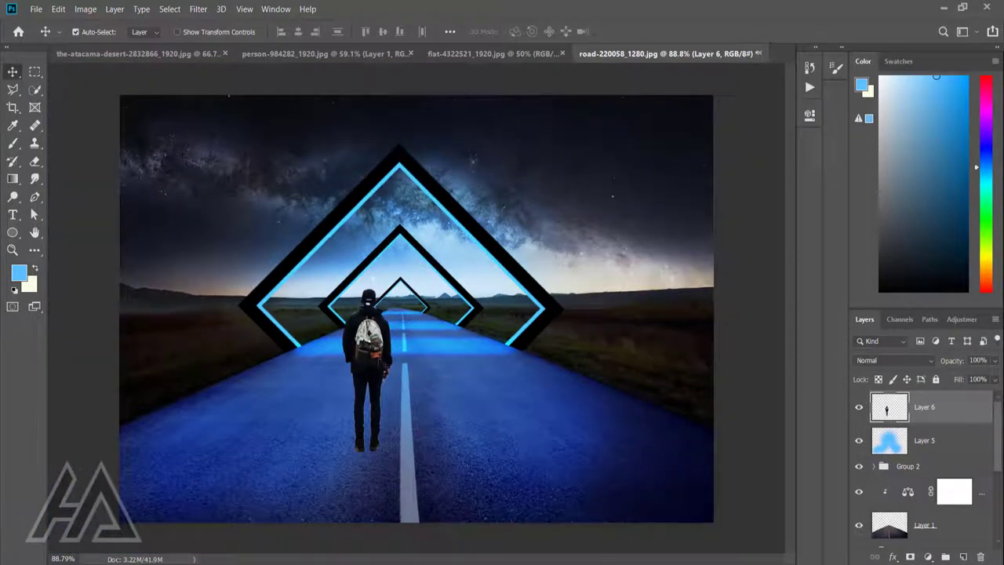
key("ctrl+t")
left_click_drag(392, 289, 390, 296)
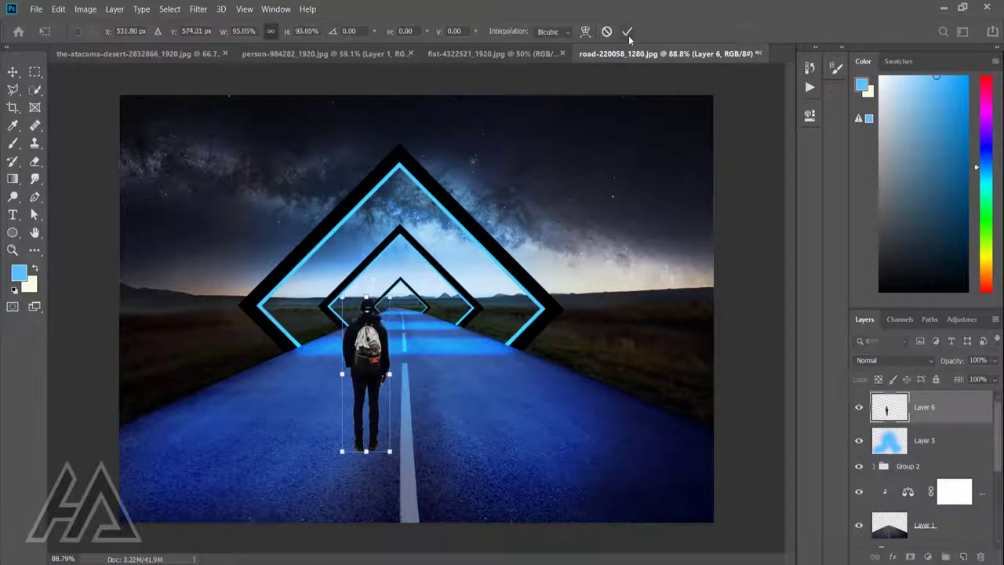
left_click(627, 31)
scroll(378, 336, "up", 2)
Add a Levels adjustment clipped to Layer 6, lowering output white to darken the backpacker
left_click(929, 557)
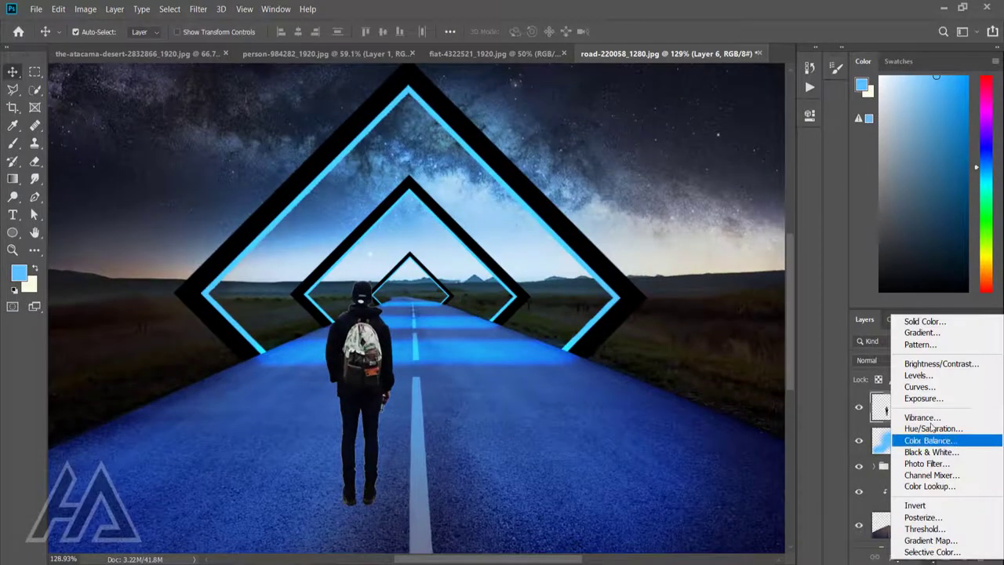
left_click(934, 381)
mouse_move(777, 253)
left_mouse_down()
mouse_move(738, 257)
mouse_move(776, 253)
left_mouse_up()
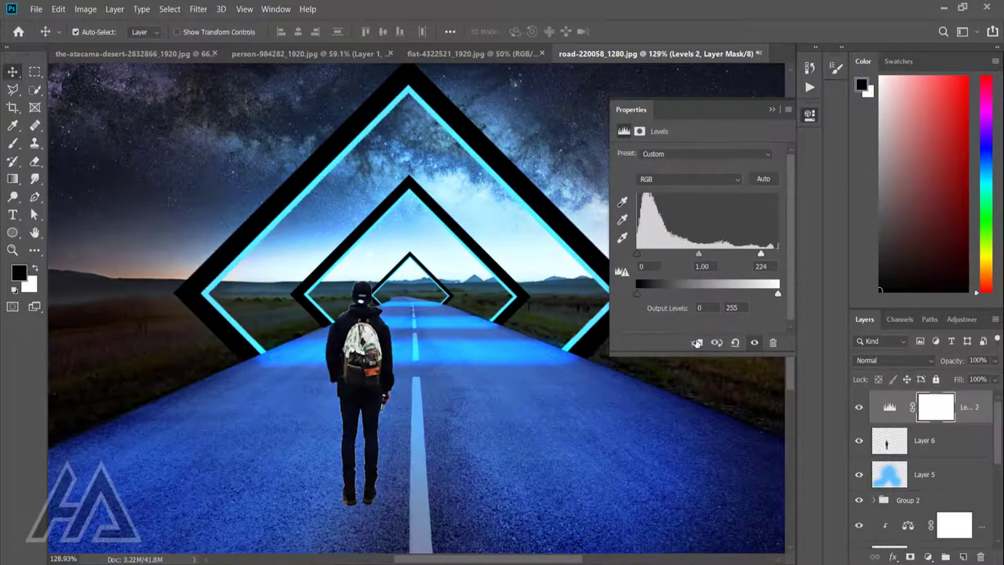
left_click(696, 342)
left_click_drag(777, 294, 722, 294)
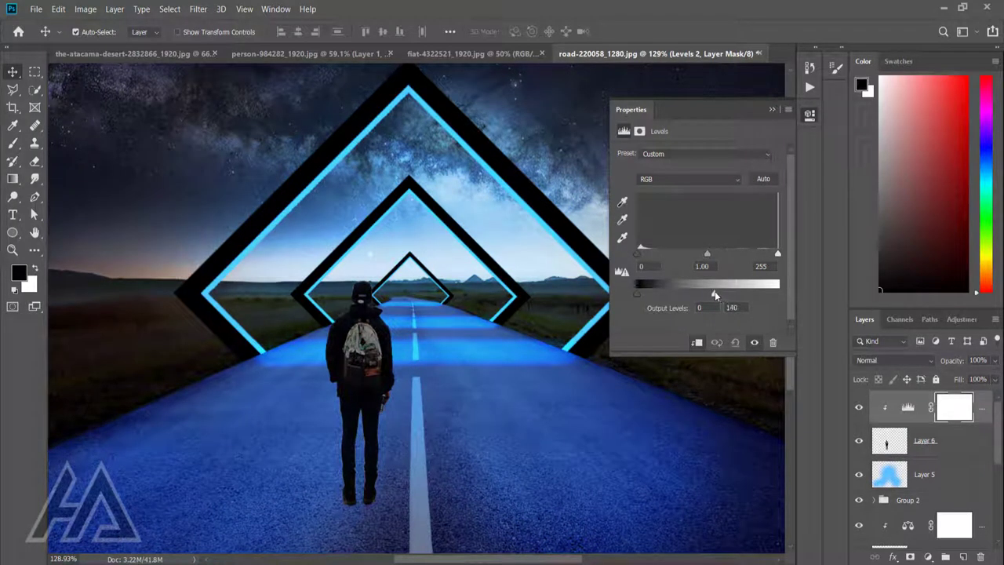
left_click(772, 109)
Add a layer mask to the backpacker layer and set a smaller brush for the feet
key("b")
scroll(241, 500, "up", 2)
scroll(242, 500, "up", 3)
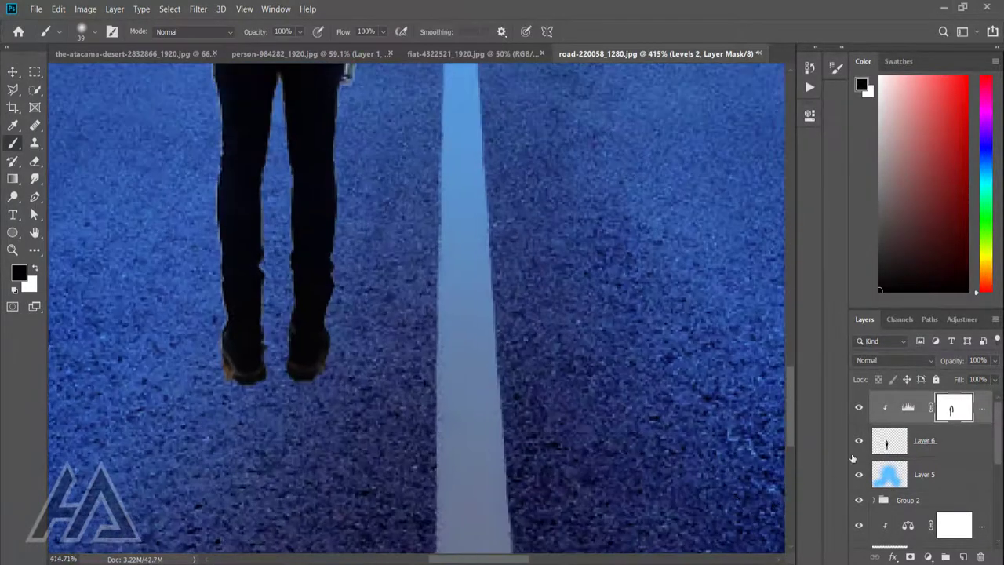
left_click(888, 439)
left_click(928, 556)
key("bracketleft")
key("bracketleft")
key("bracketleft")
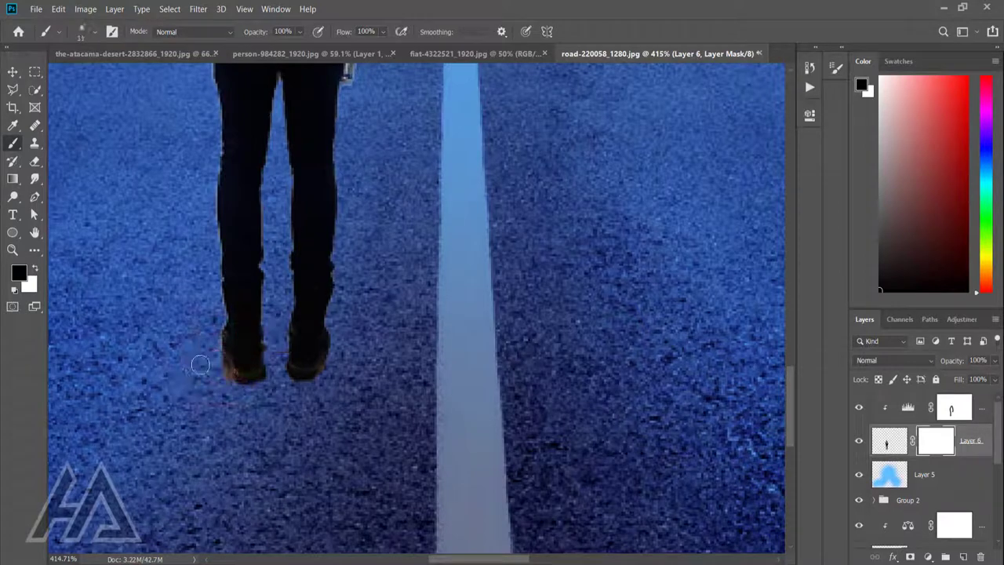
key("ctrl+0")
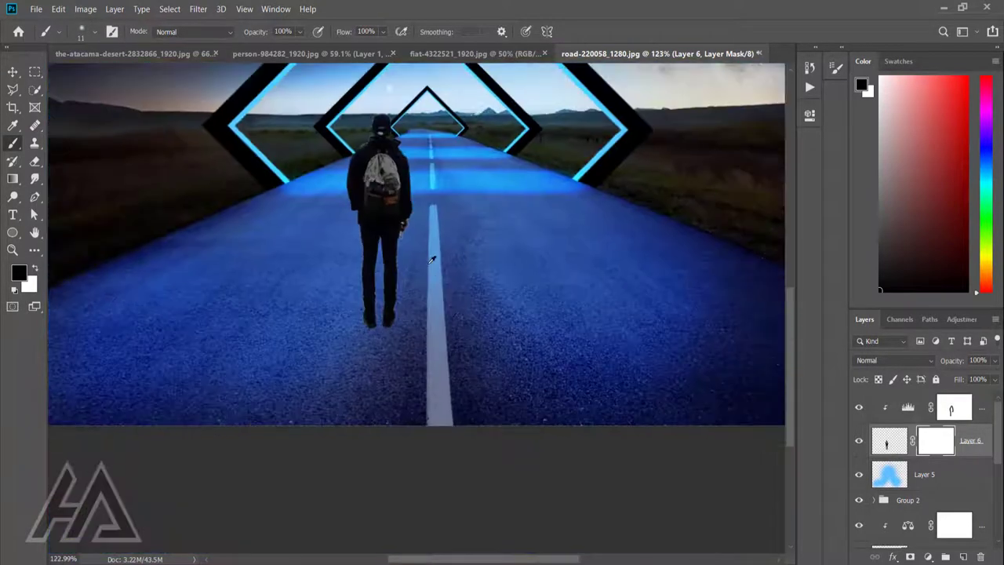
left_click(12, 71)
left_click(889, 440)
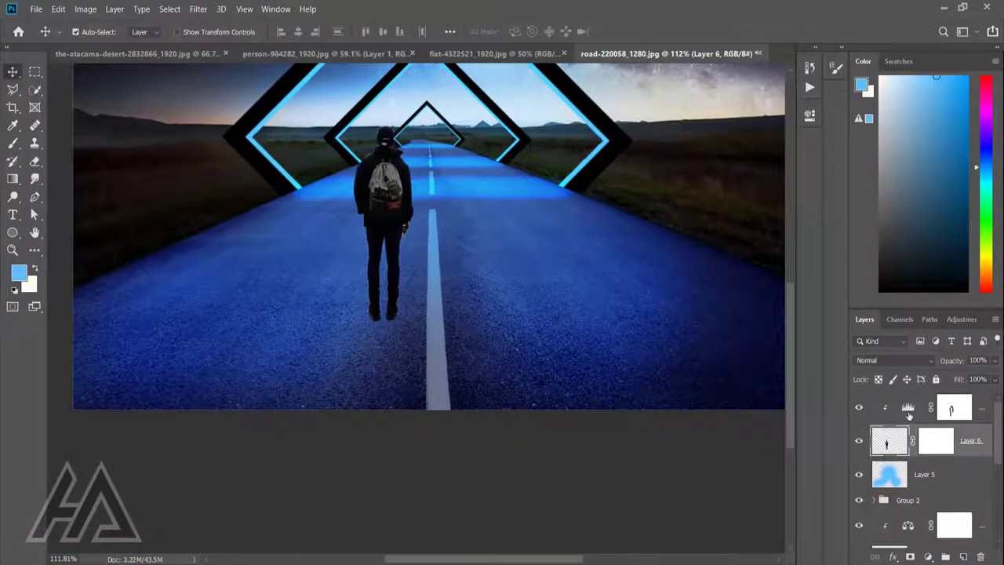
Add Layer 7 above the Levels layer and paint light blue over the backpacker's outline
left_click(965, 557)
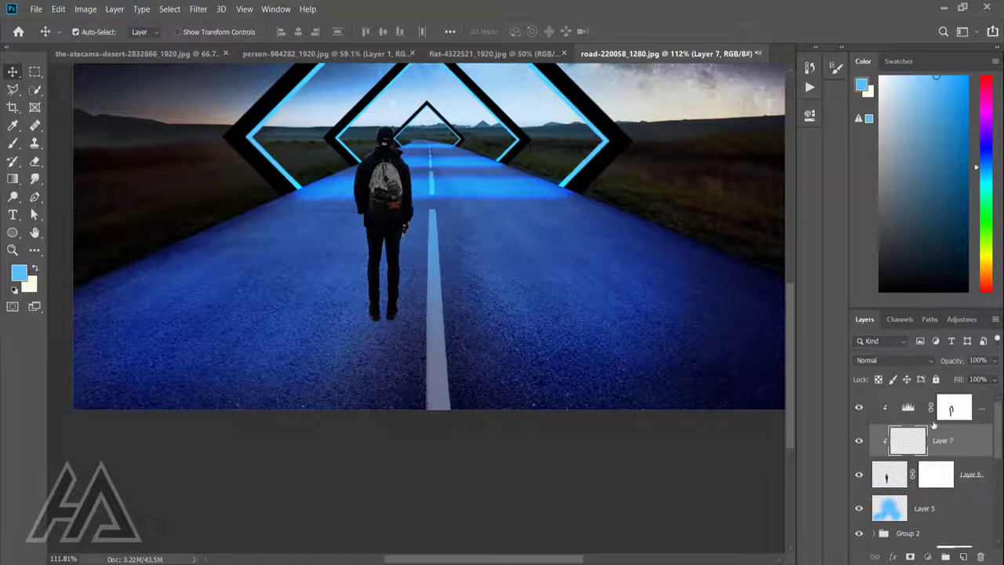
left_click_drag(932, 448, 933, 399)
key("b")
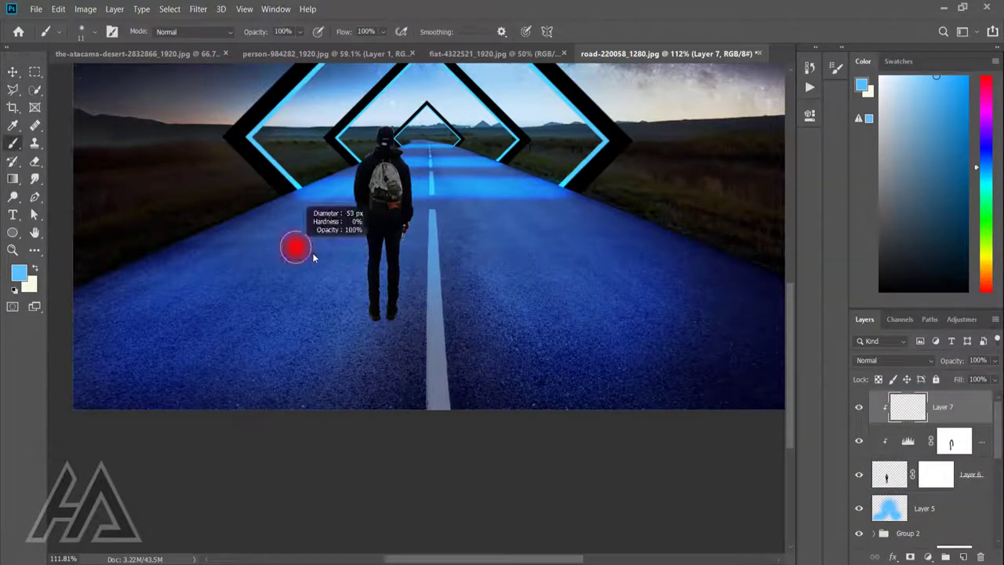
mouse_move(380, 132)
left_mouse_down()
mouse_move(416, 193)
mouse_move(406, 318)
mouse_move(354, 228)
mouse_move(360, 292)
mouse_move(374, 319)
left_mouse_up()
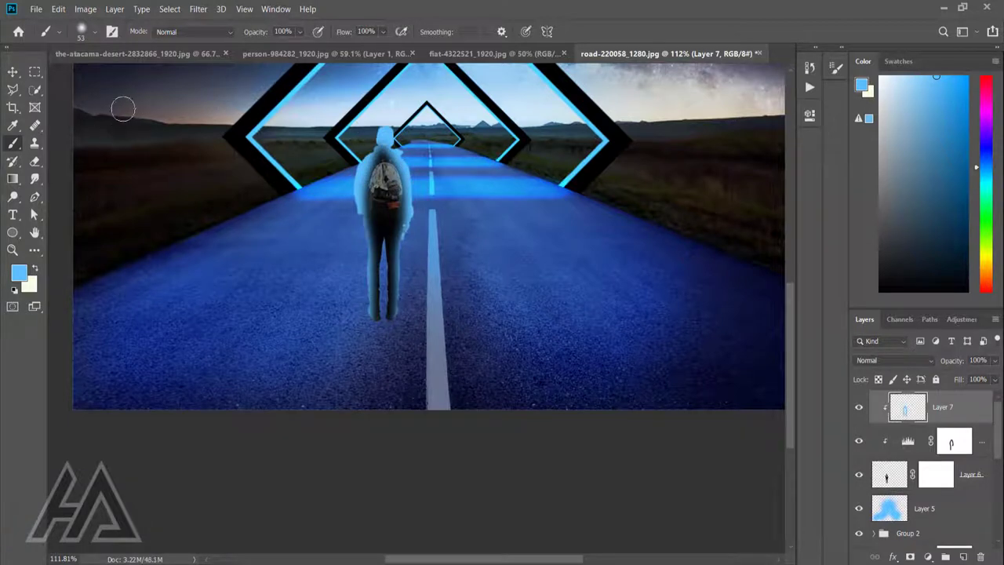
left_click_drag(383, 248, 384, 322)
Set Layer 7's blend mode to Overlay for a soft blue rim glow
scroll(377, 117, "up", 2)
scroll(376, 118, "up", 2)
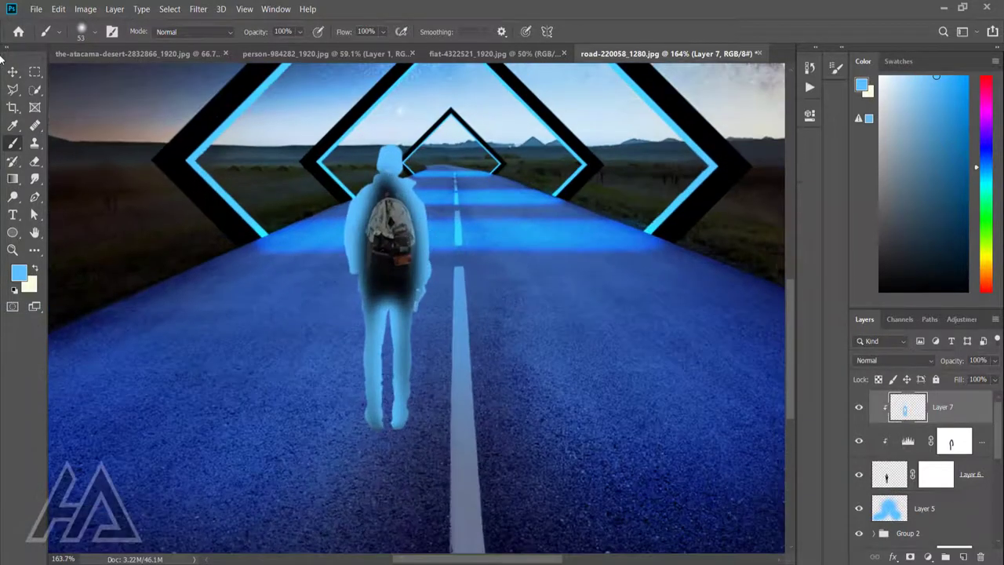
key("v")
left_click(897, 362)
left_click(902, 384)
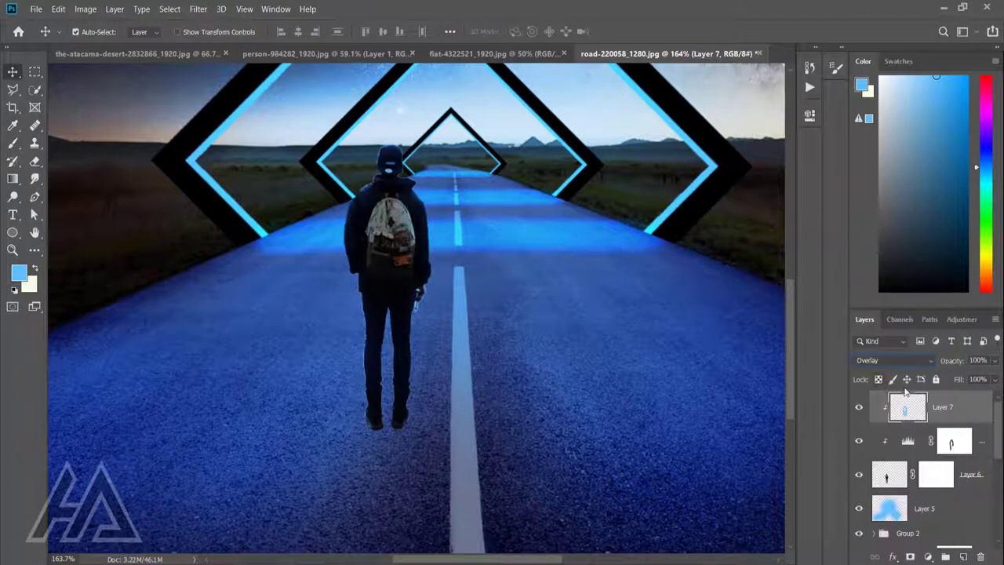
Paint on the Levels adjustment's mask, then reselect the backpacker layer
left_click(963, 448)
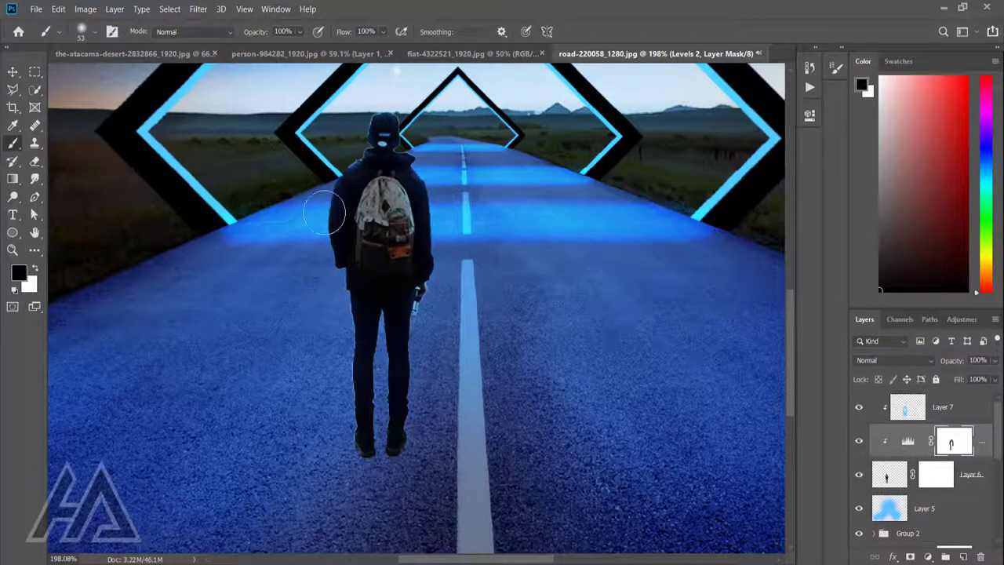
scroll(427, 157, "up", 3)
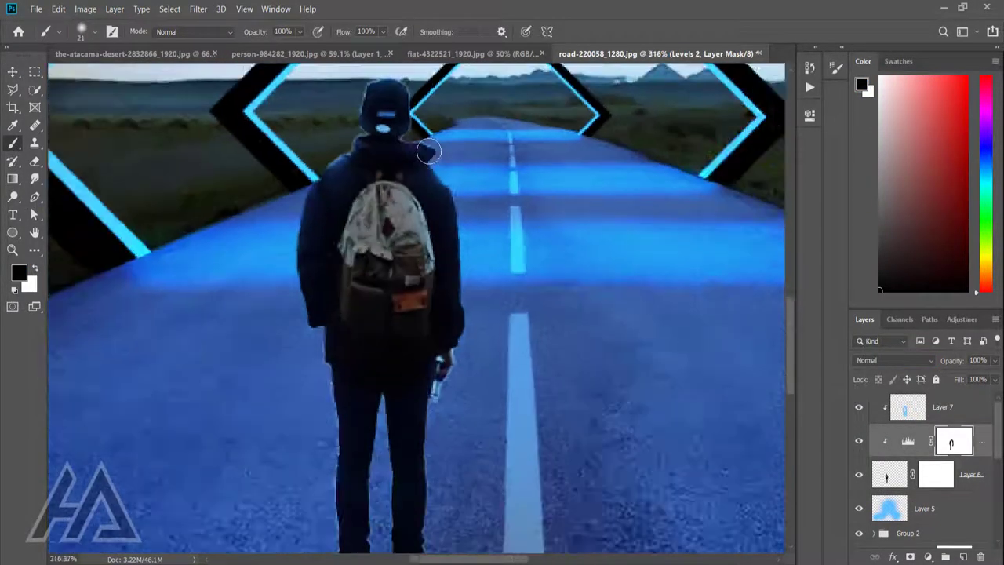
scroll(429, 151, "down", 1)
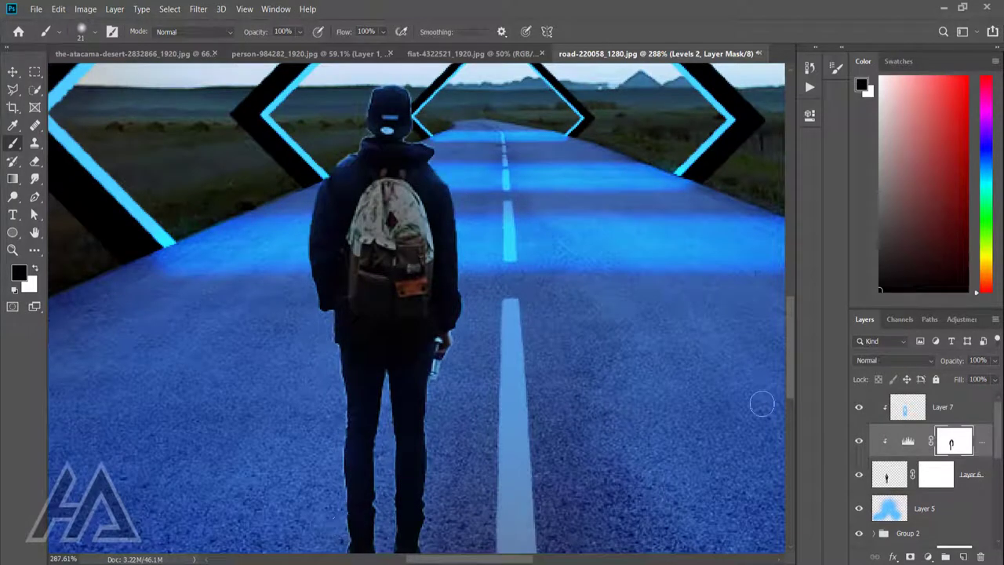
scroll(439, 458, "down", 3)
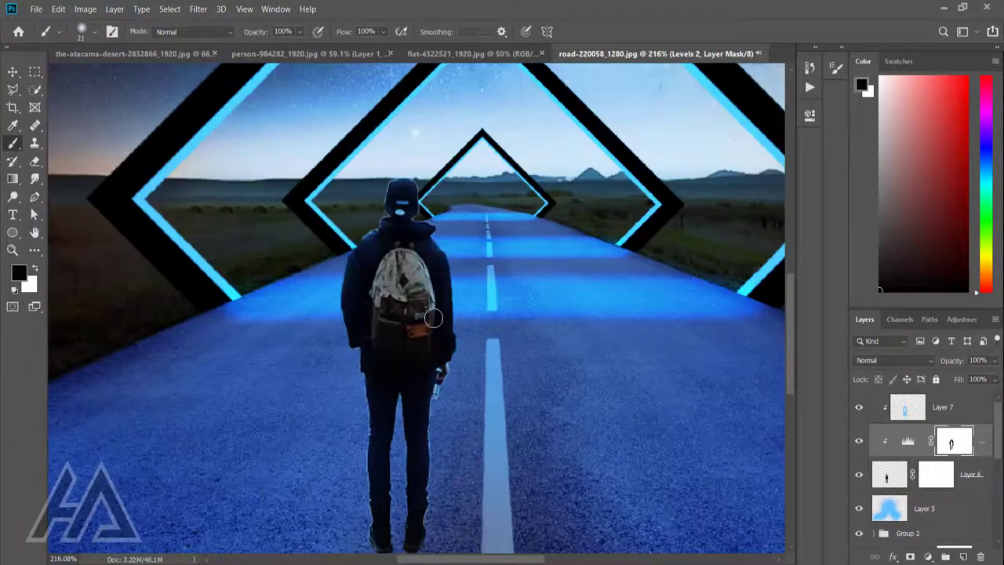
left_click(910, 405)
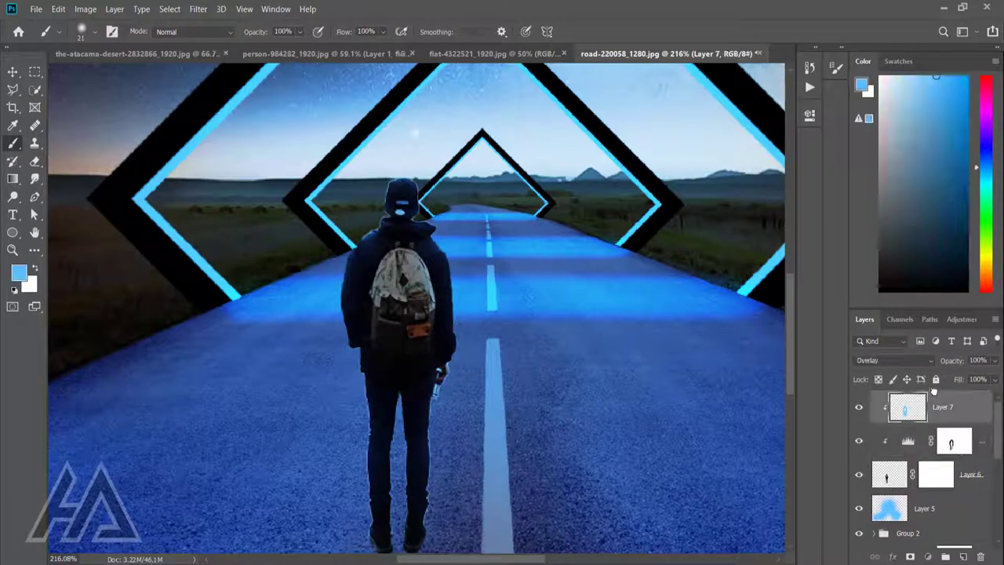
left_click(12, 72)
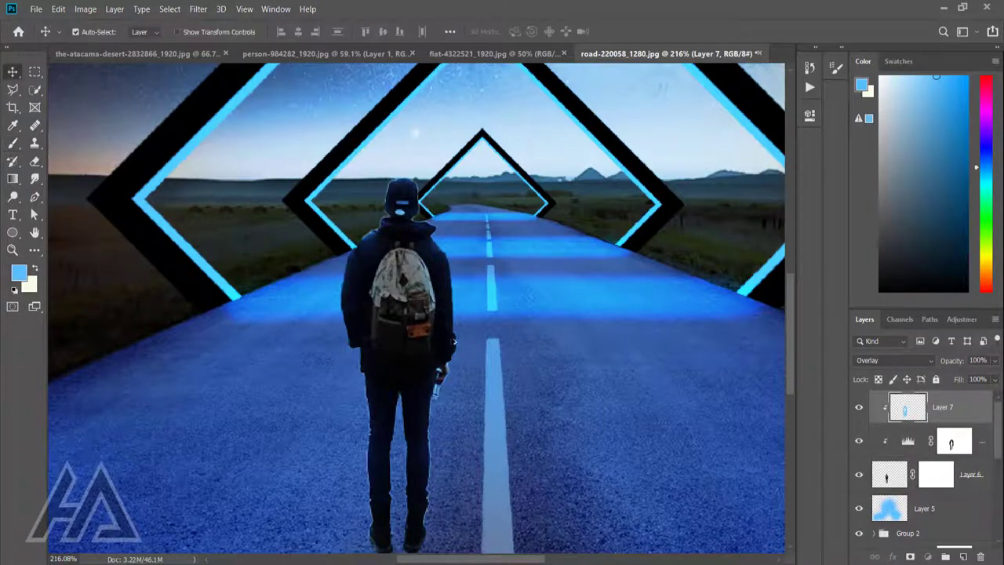
scroll(445, 335, "down", 3)
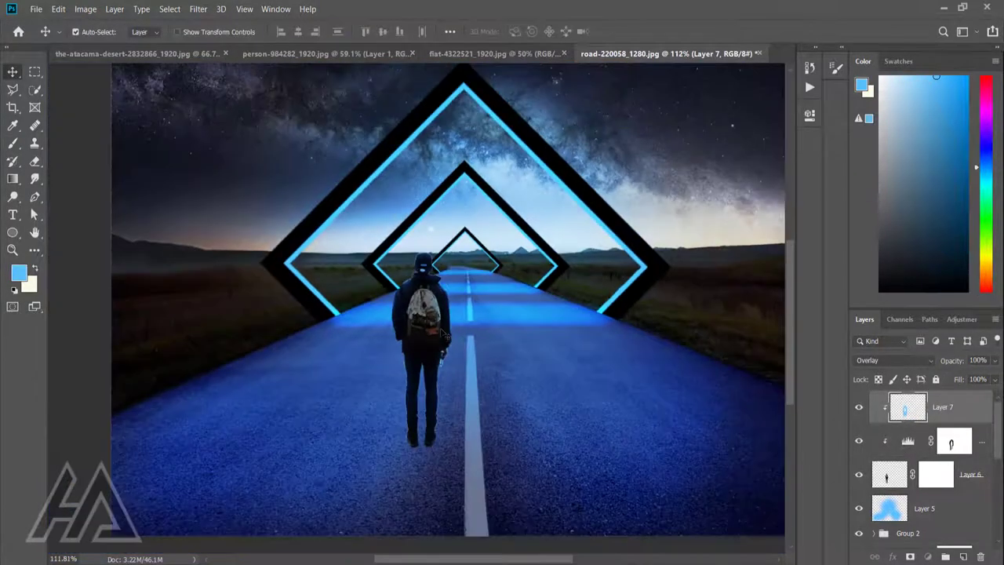
left_click(887, 474)
Duplicate the backpacker layer, set a black background colour, and flip the copy beneath his feet
key("ctrl+j")
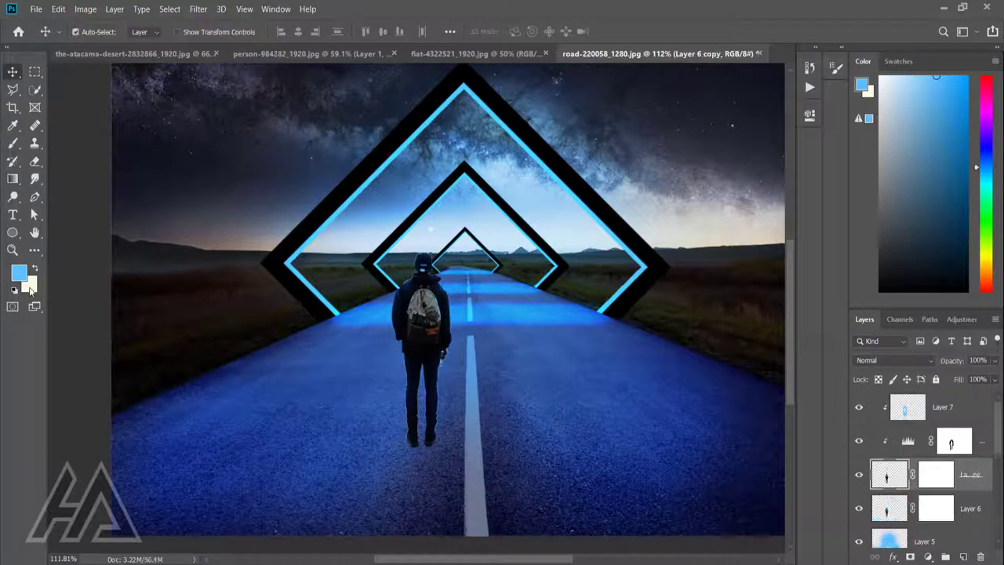
left_click(29, 288)
left_click(952, 110)
key("ctrl+t")
right_click(436, 342)
left_click(461, 523)
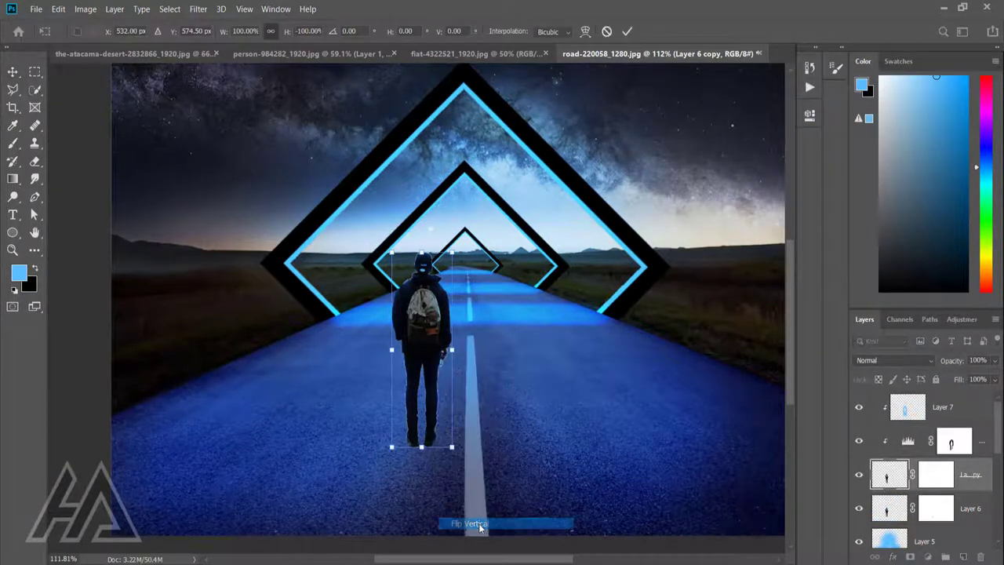
left_click_drag(439, 375, 451, 524)
scroll(451, 524, "down", 2)
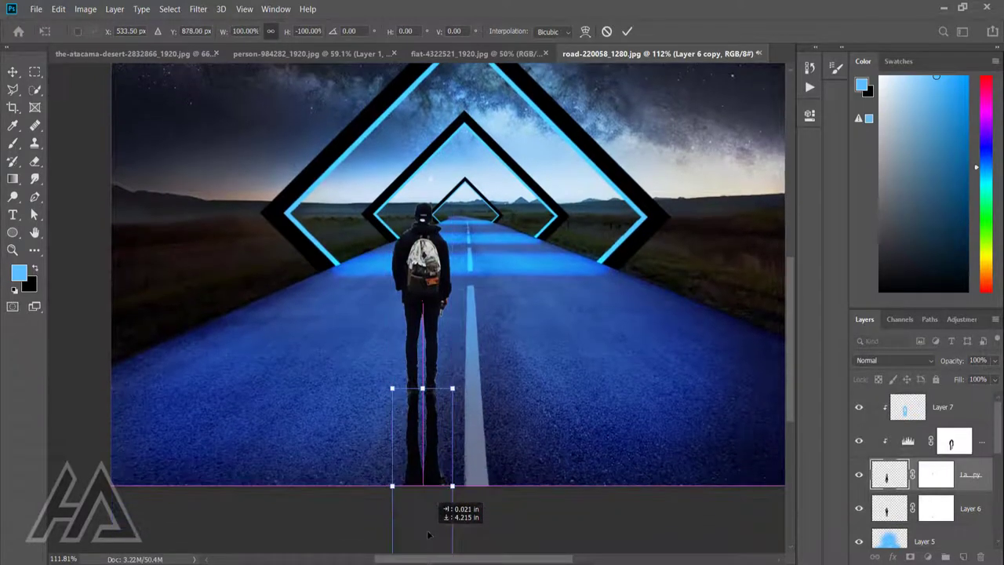
left_click_drag(427, 443, 431, 408)
Resize the flipped shadow copy to about 152% width and apply the transform
scroll(431, 408, "down", 1)
right_click(382, 460)
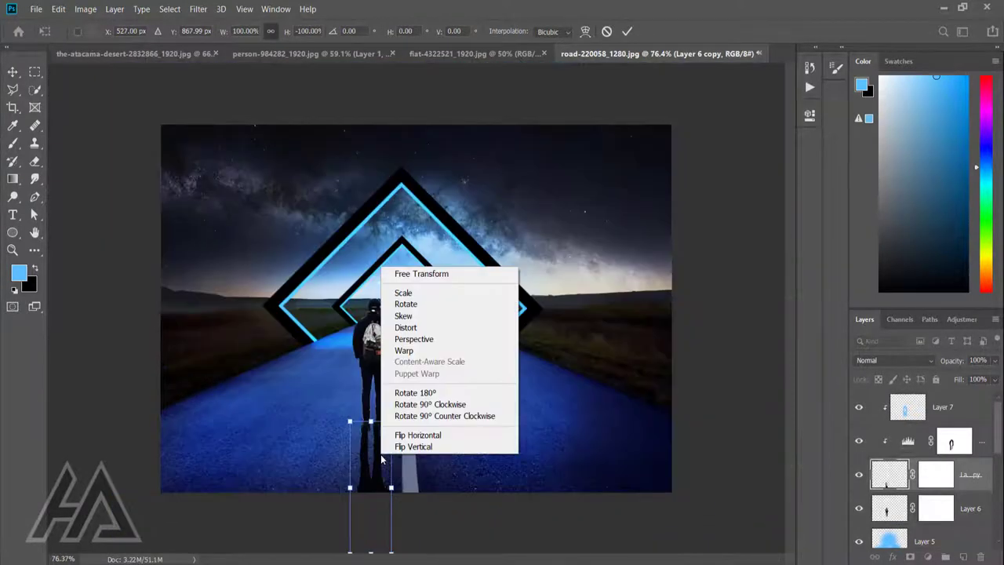
key("Escape")
scroll(396, 493, "down", 1)
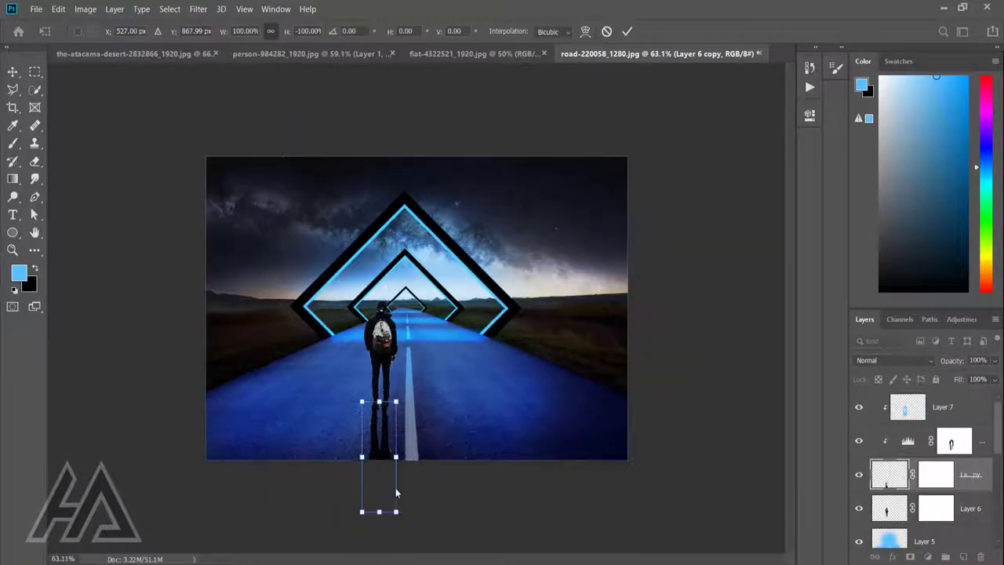
left_click_drag(396, 512, 415, 512)
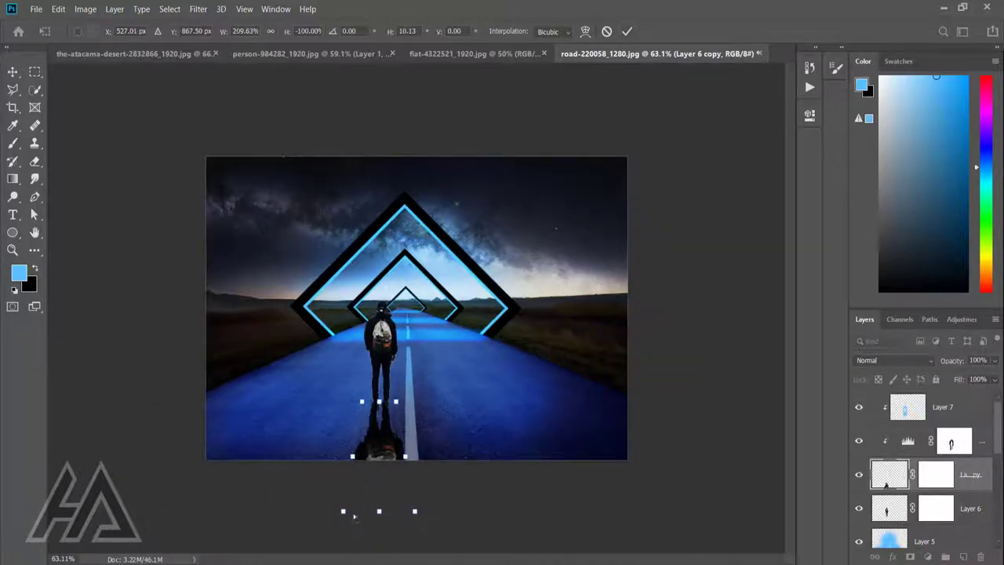
left_click_drag(354, 516, 338, 514)
left_click_drag(430, 512, 359, 514)
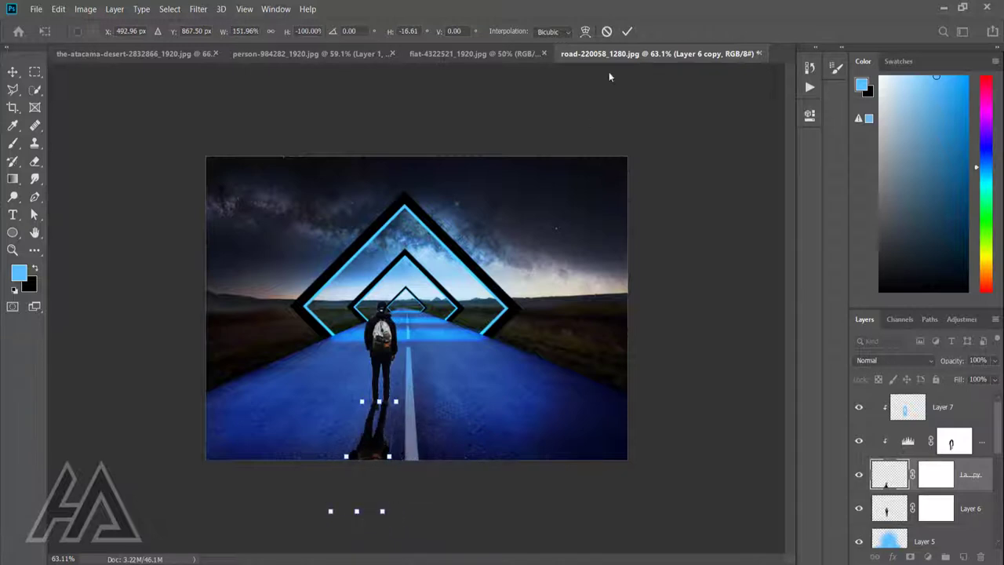
left_click(626, 32)
Deselect and soften the shadow copy with a 6.4 px Gaussian Blur
left_click(888, 478, "ctrl")
left_click(936, 480)
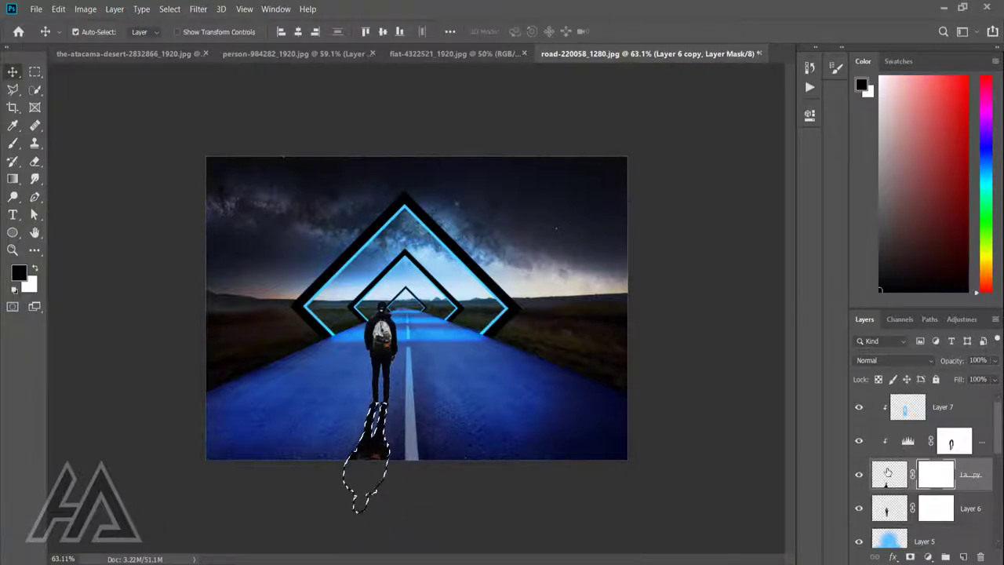
left_click(888, 472)
key("ctrl+d")
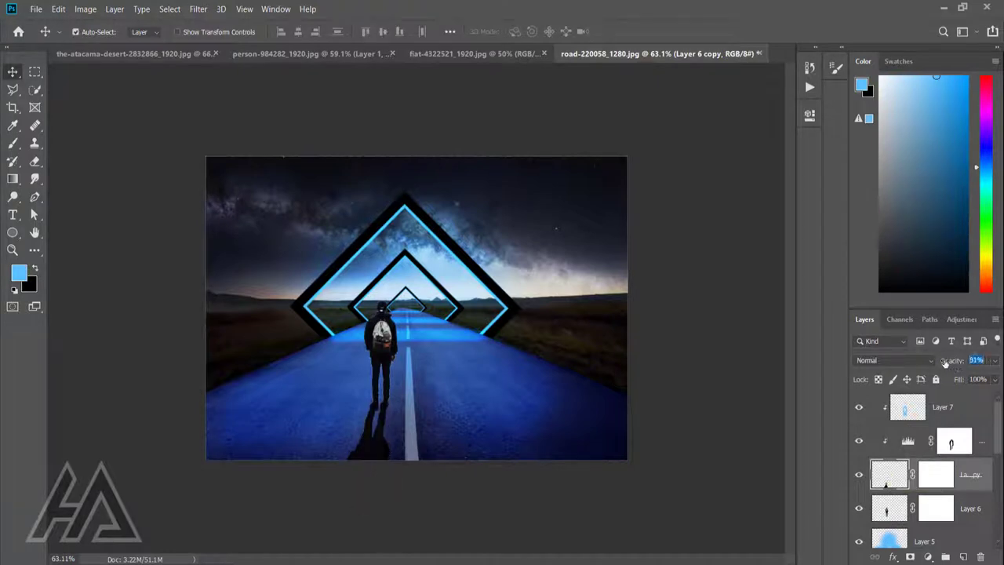
left_click(197, 9)
left_click(400, 207)
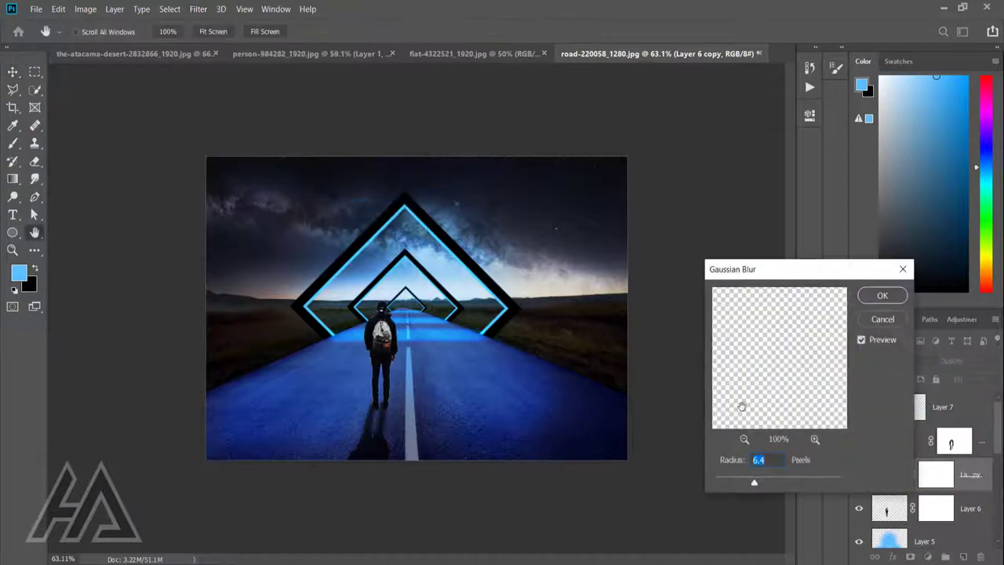
left_click(883, 312)
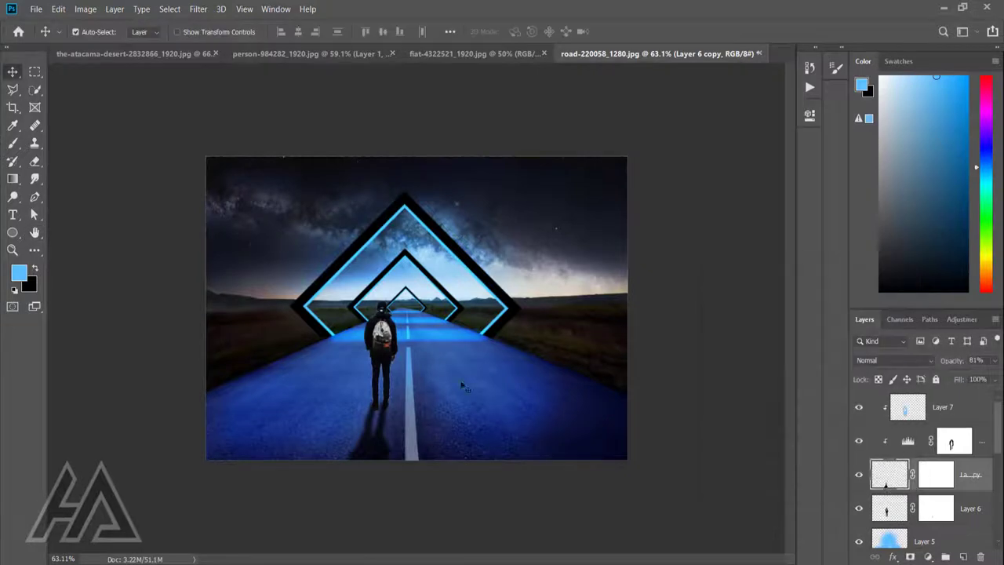
left_click_drag(363, 404, 368, 529)
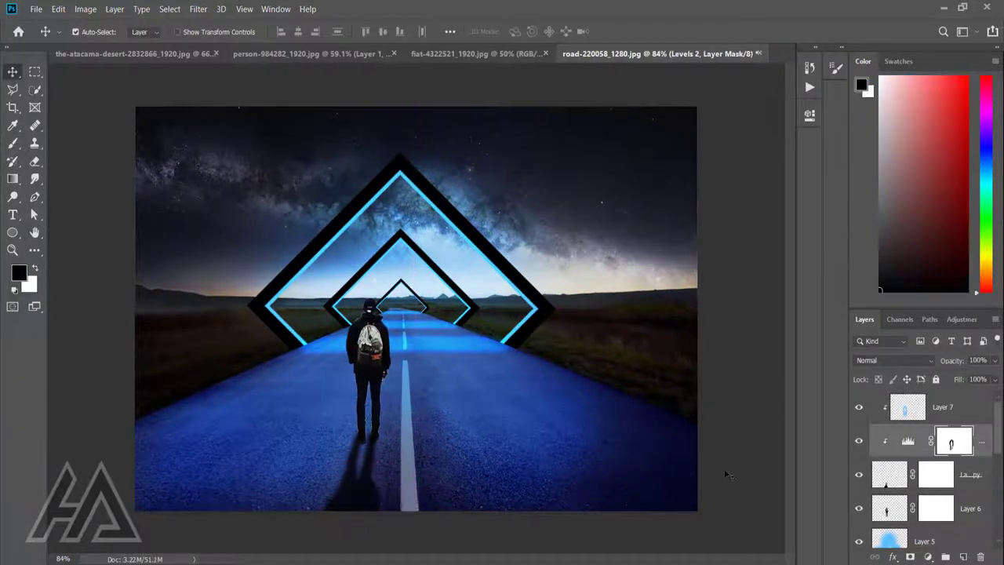
Set the shadow's opacity to 81% and nudge it slightly right and down
key("8")
key("1")
key("ctrl+t")
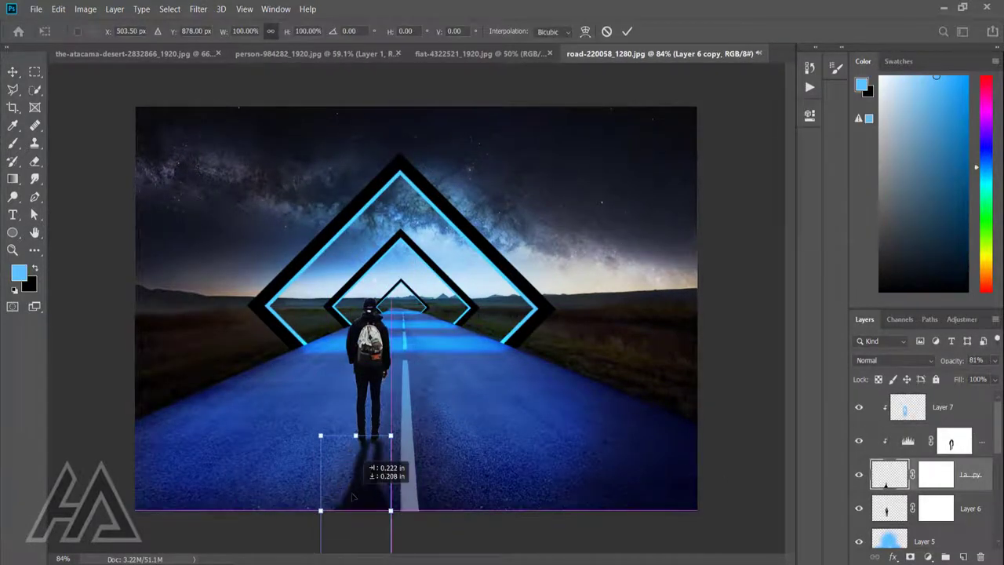
key("Right")
key("Right")
key("Right")
key("Down")
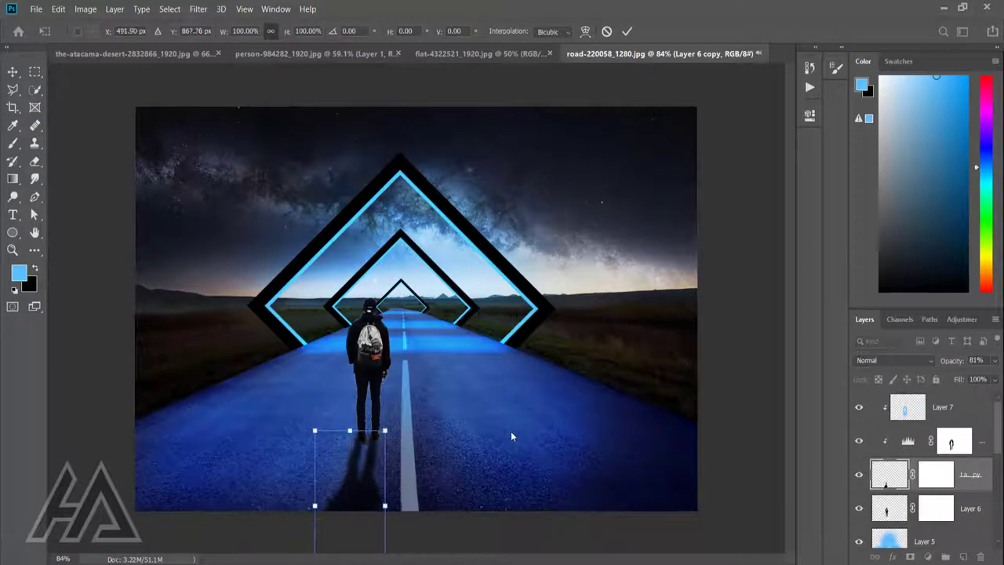
key("Right")
key("Right")
In the Fiat photo, Quick Select the car's roof and both sides
left_click(629, 31)
left_click(491, 53)
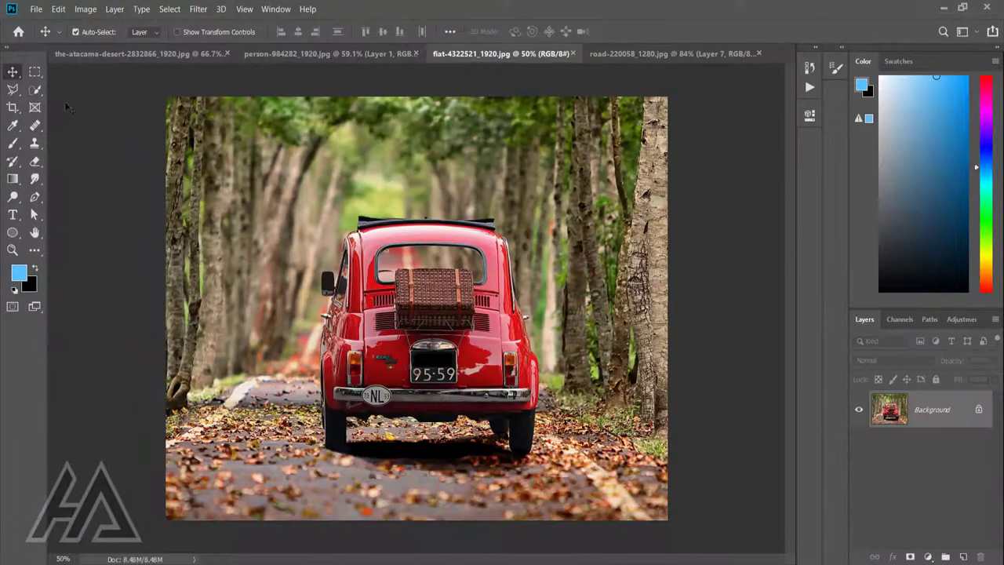
left_click(33, 91)
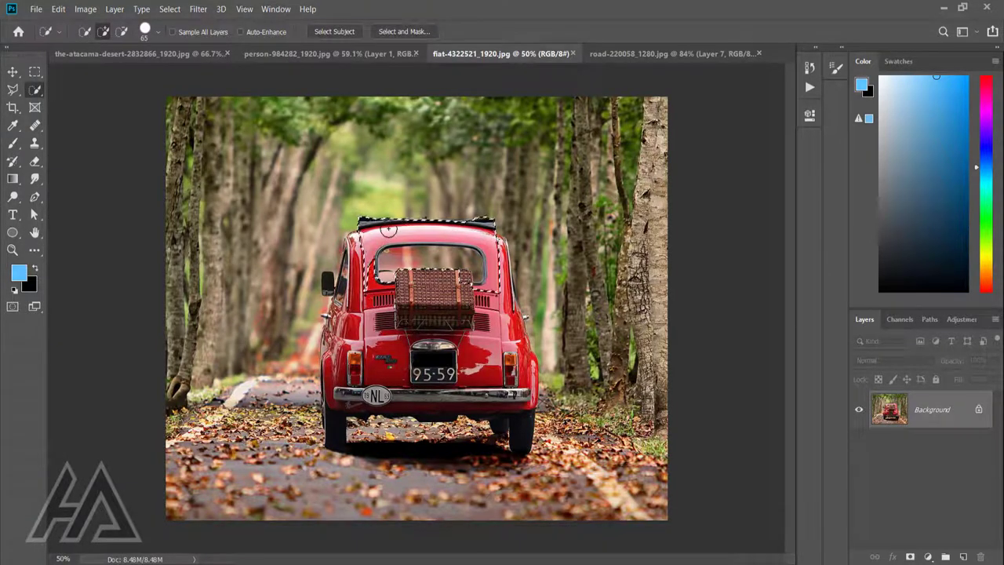
left_click_drag(388, 230, 517, 453)
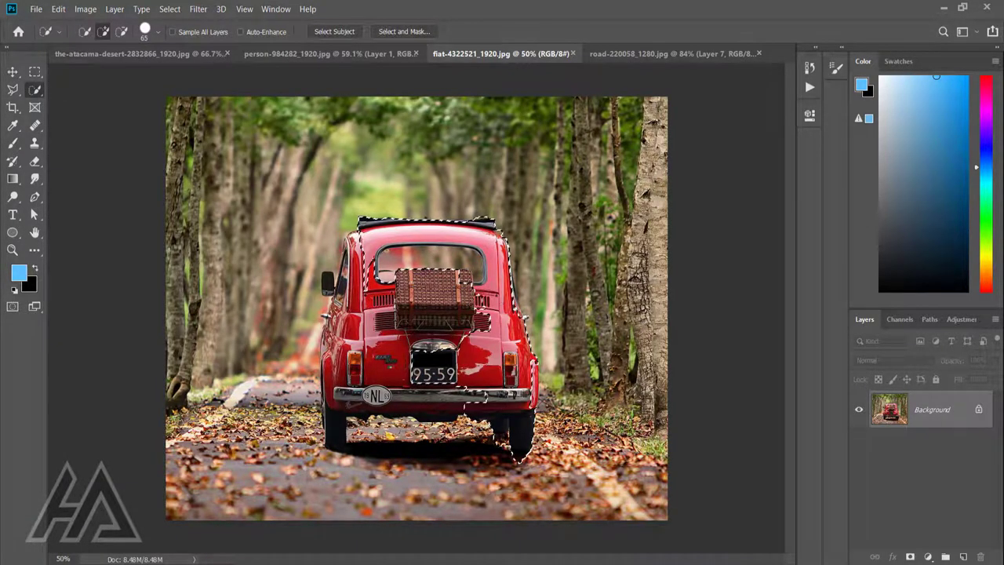
mouse_move(374, 395)
left_mouse_down()
mouse_move(338, 349)
mouse_move(328, 398)
left_mouse_up()
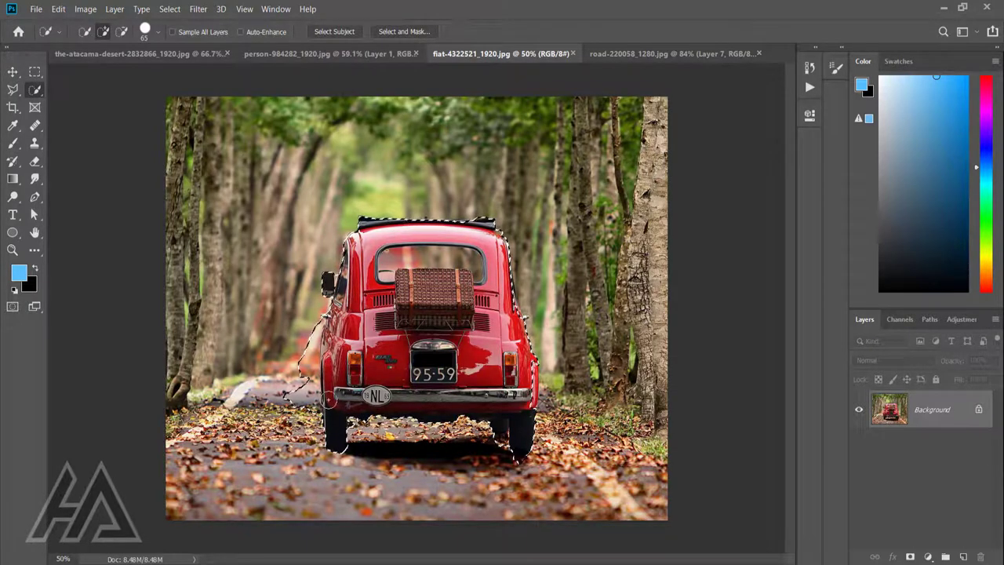
Subtract the road beside the car and trim the roof edge with a smaller brush
scroll(329, 373, "up", 3)
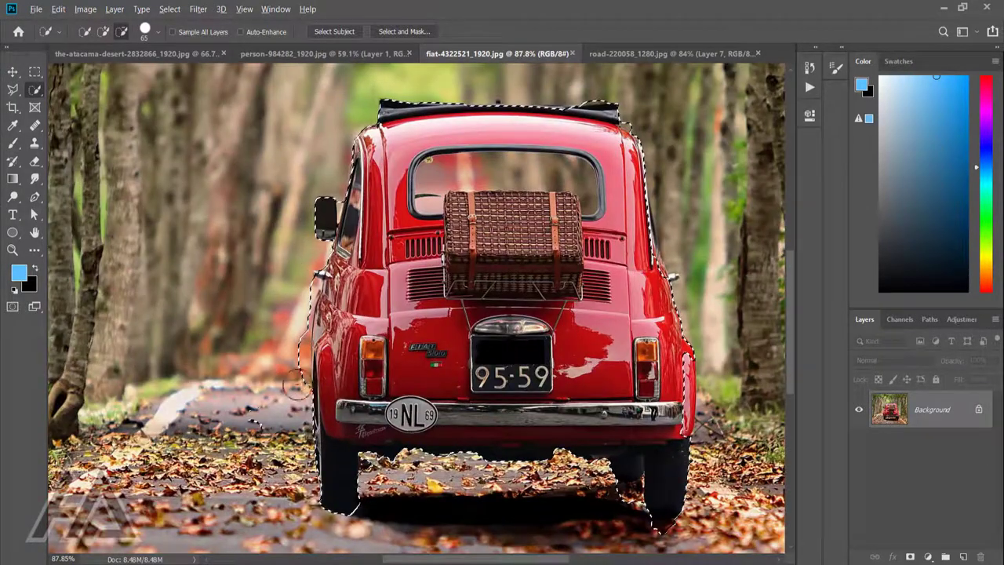
left_click_drag(298, 384, 299, 298)
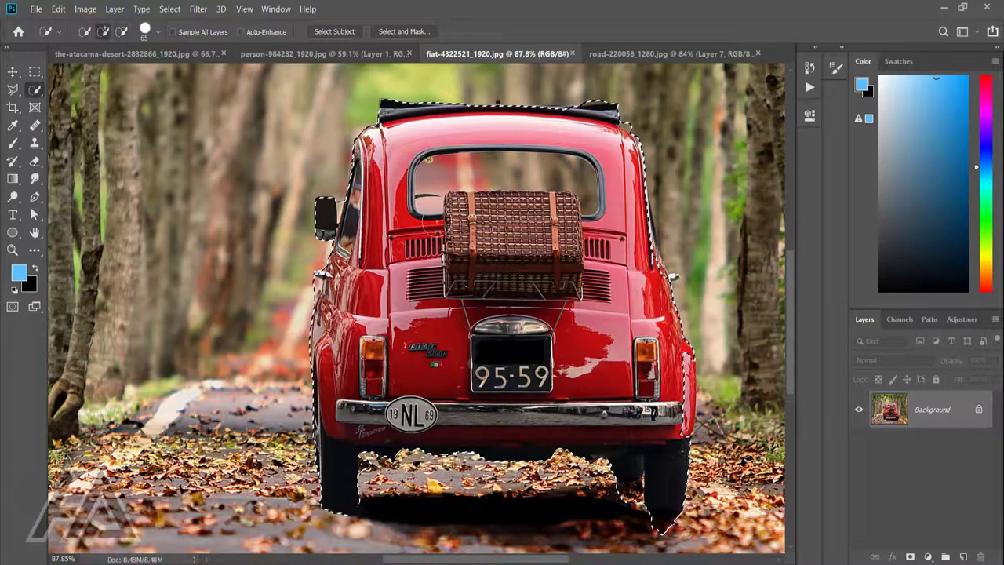
scroll(577, 154, "up", 1)
scroll(577, 155, "up", 3)
key("bracketleft")
key("bracketleft")
key("bracketleft")
key("bracketleft")
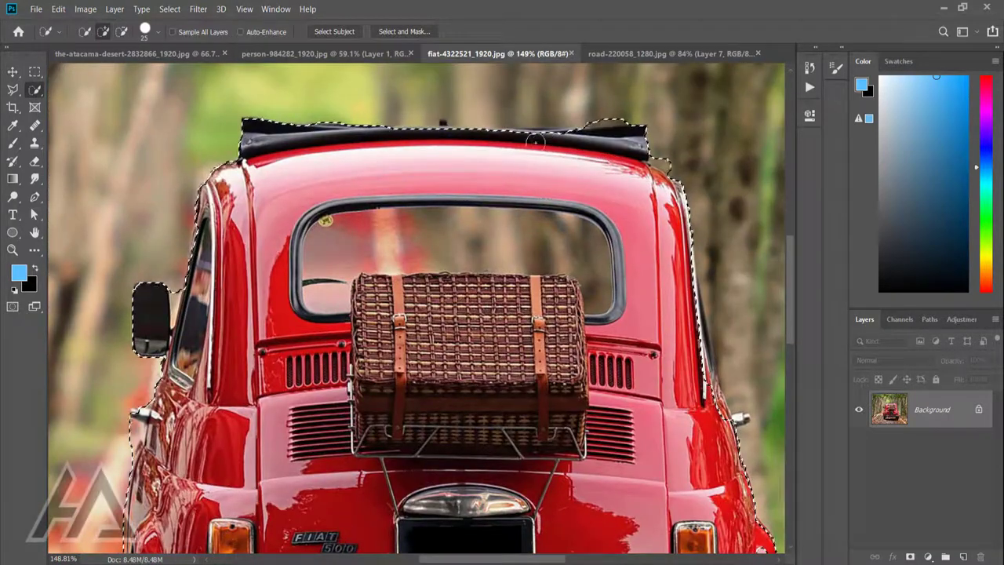
mouse_move(535, 141)
left_mouse_down()
mouse_move(583, 116)
mouse_move(663, 159)
left_mouse_up()
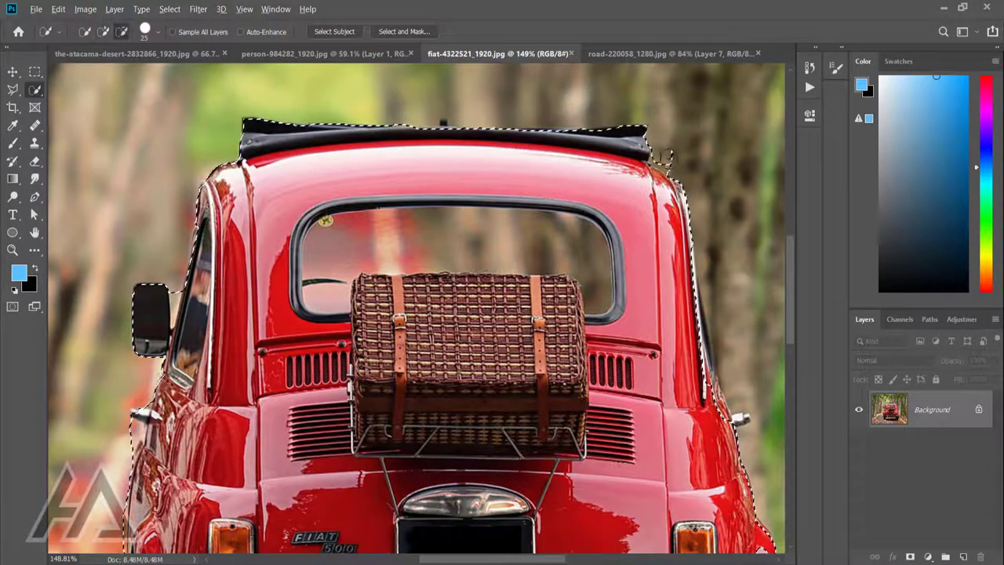
scroll(663, 159, "down", 1)
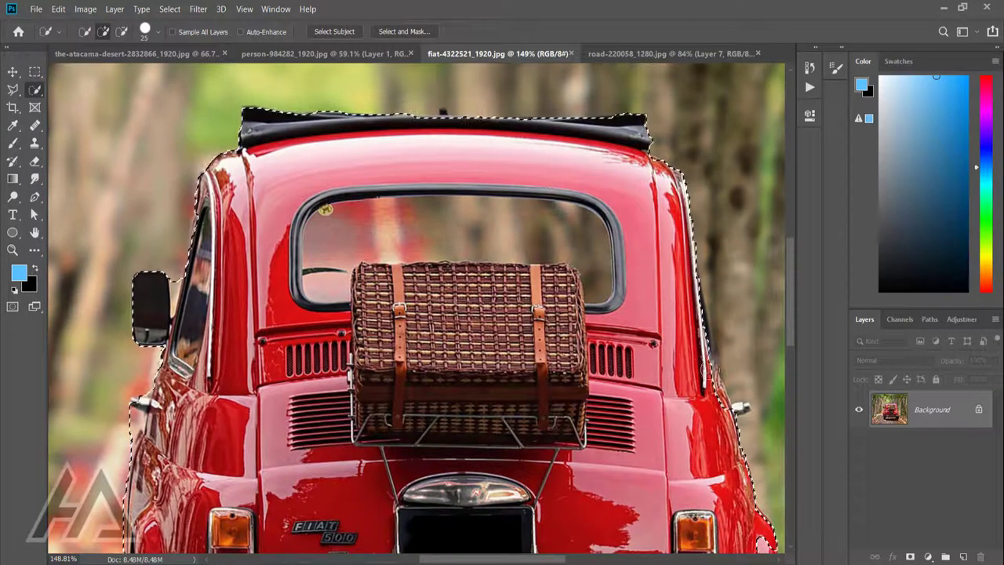
scroll(547, 328, "down", 3)
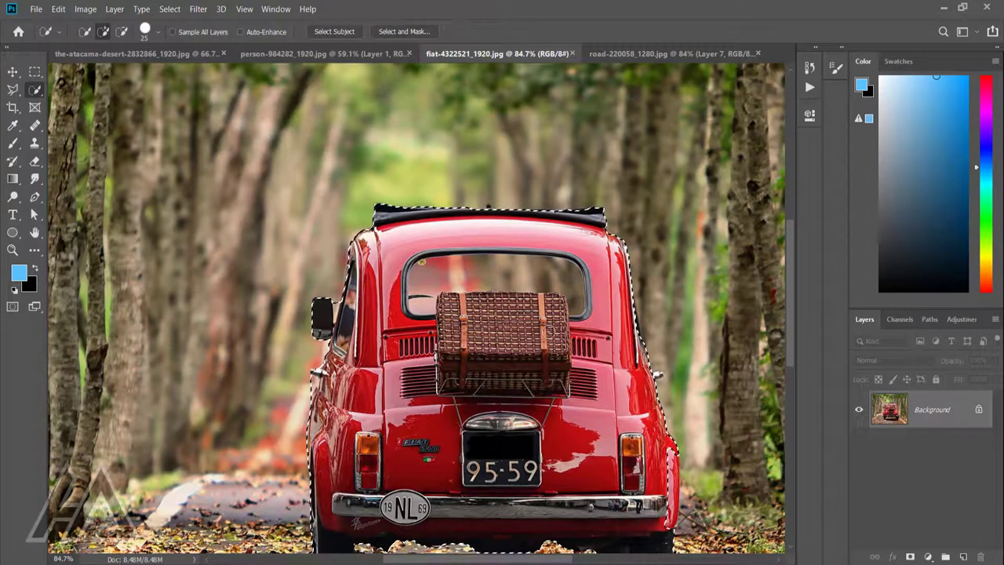
scroll(549, 331, "down", 1)
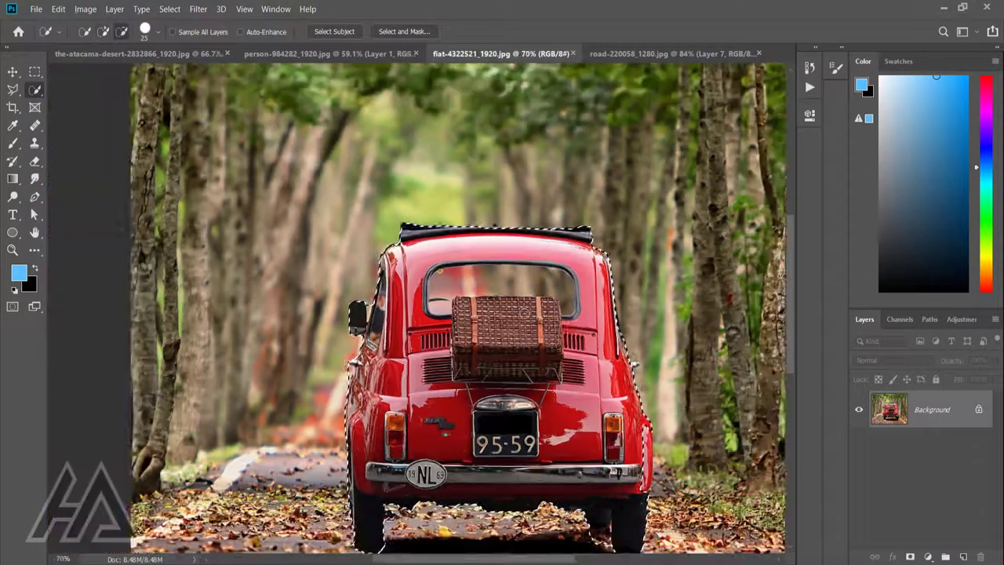
scroll(523, 312, "up", 1)
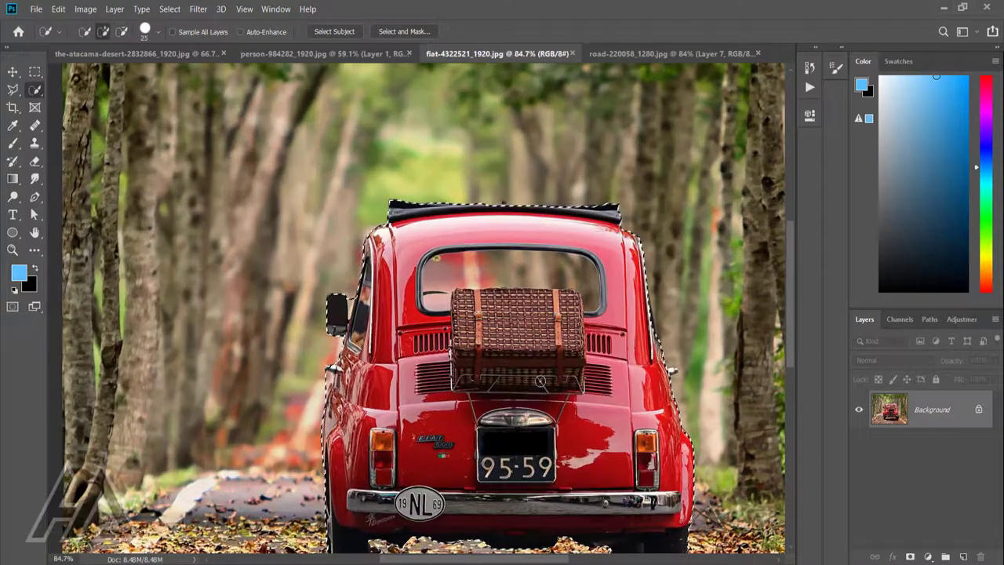
scroll(338, 362, "up", 2)
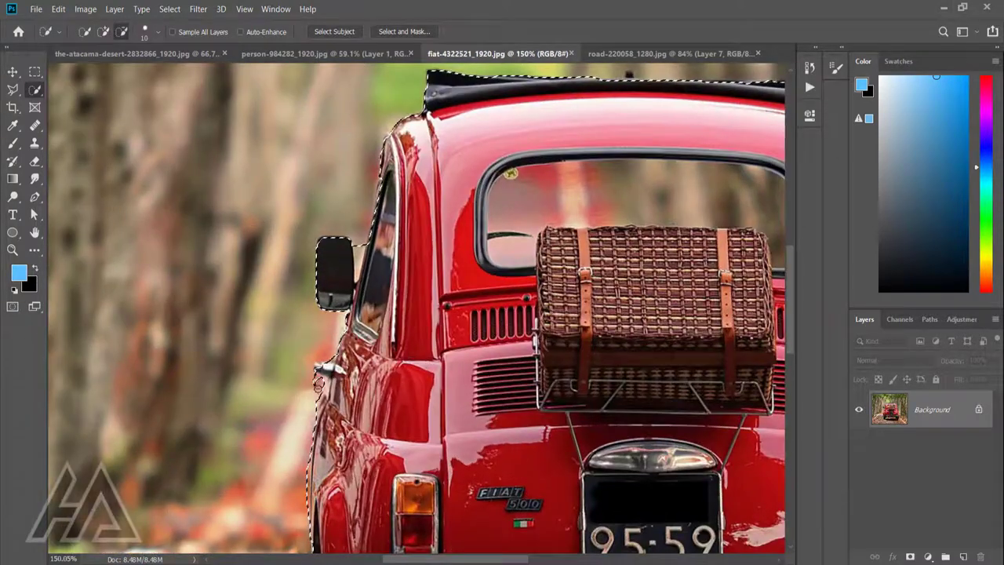
scroll(441, 252, "down", 1)
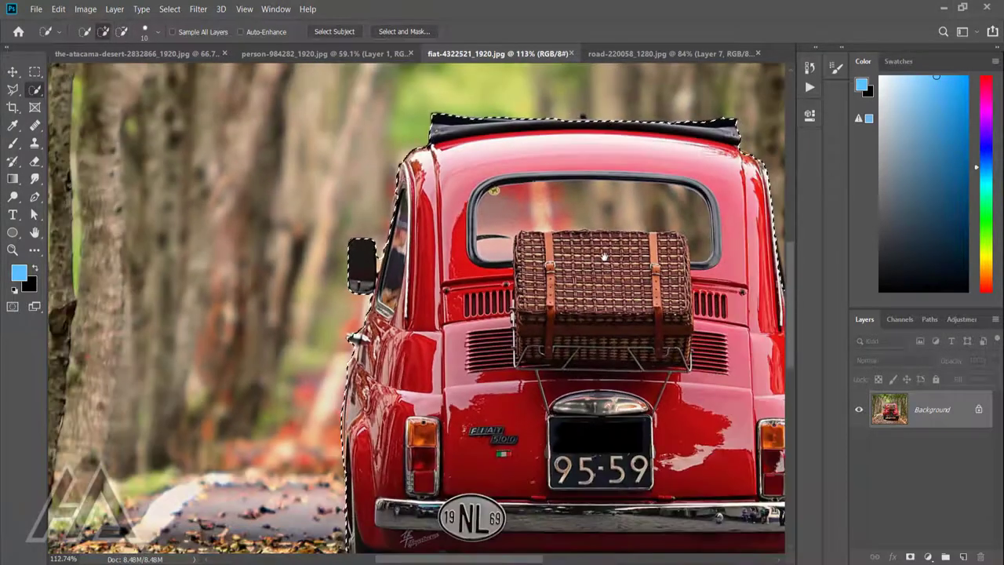
scroll(604, 257, "down", 1)
scroll(604, 257, "down", 2)
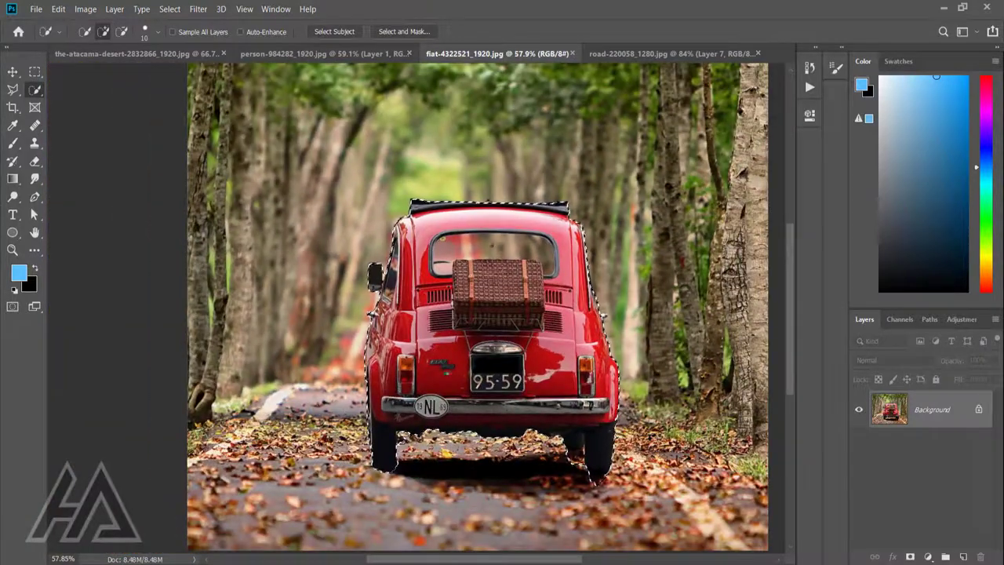
scroll(492, 281, "up", 1)
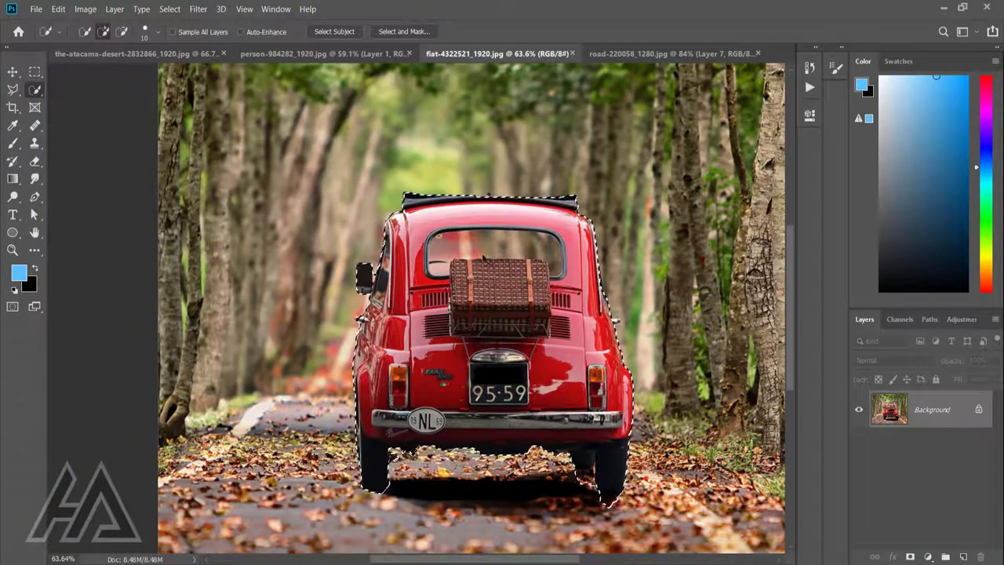
Copy the selected Fiat into the road composite, scaled down and lowered onto the road
key("ctrl+j")
key("v")
mouse_move(496, 269)
left_mouse_down()
mouse_move(495, 256)
mouse_move(454, 342)
left_mouse_up()
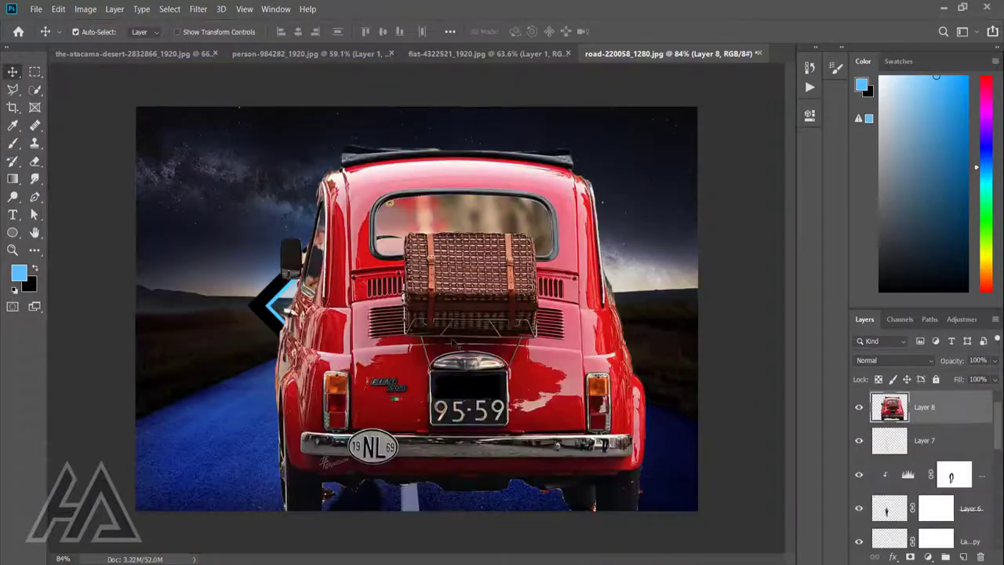
key("ctrl+t")
scroll(322, 475, "down", 3)
left_click_drag(319, 480, 463, 320)
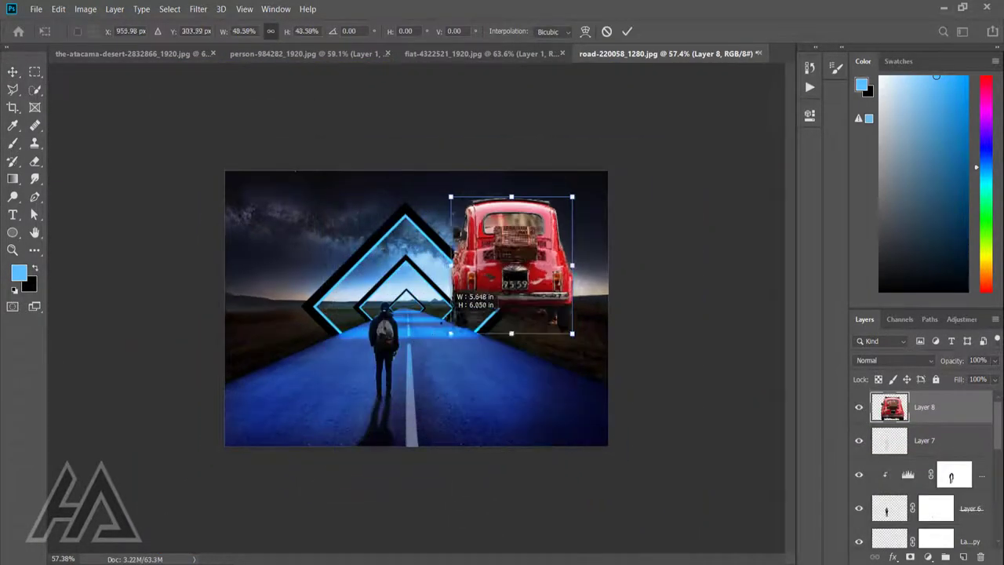
left_click_drag(502, 258, 464, 349)
scroll(584, 296, "up", 3)
mouse_move(589, 278)
left_mouse_down()
mouse_move(544, 331)
mouse_move(553, 308)
left_mouse_up()
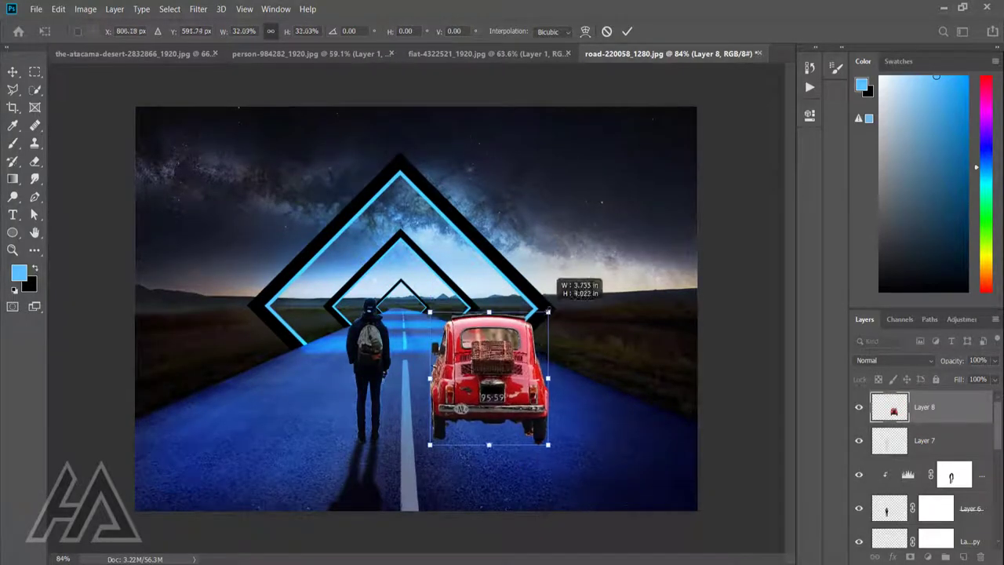
left_click(627, 32)
Add a mask to Layer 8 and paint out the red fringe under the rear tire
scroll(521, 407, "up", 2)
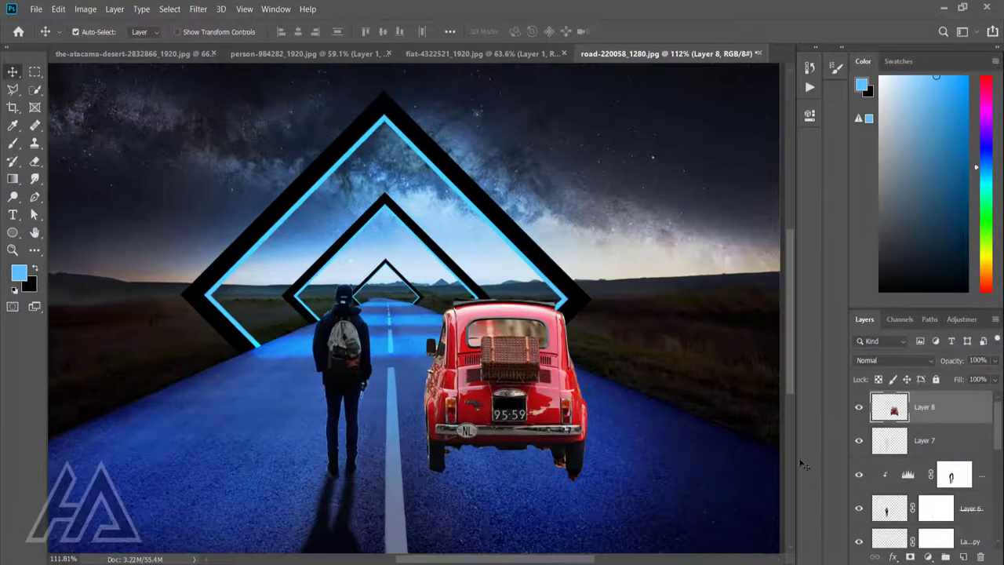
left_click(909, 556)
left_click(12, 143)
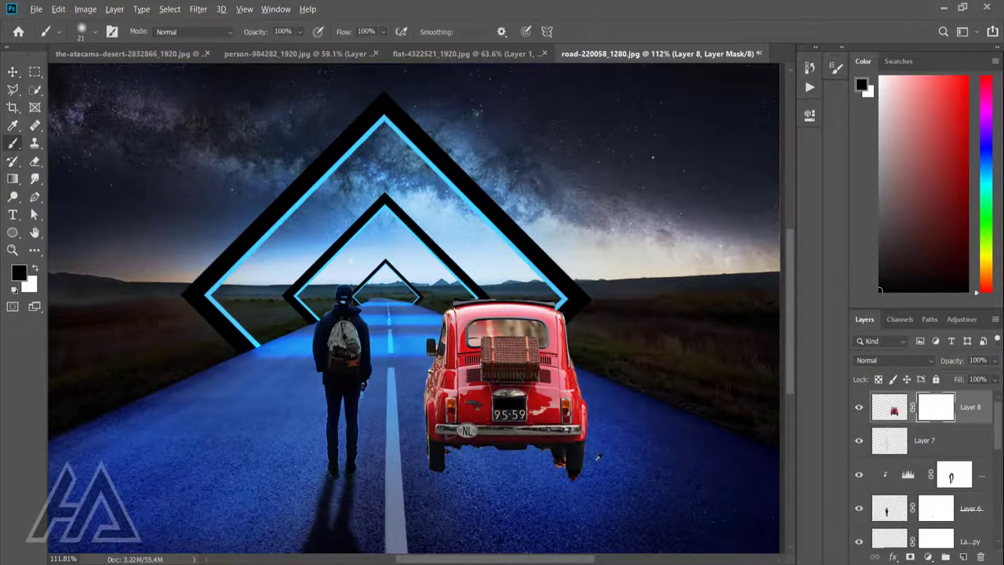
scroll(592, 460, "up", 3)
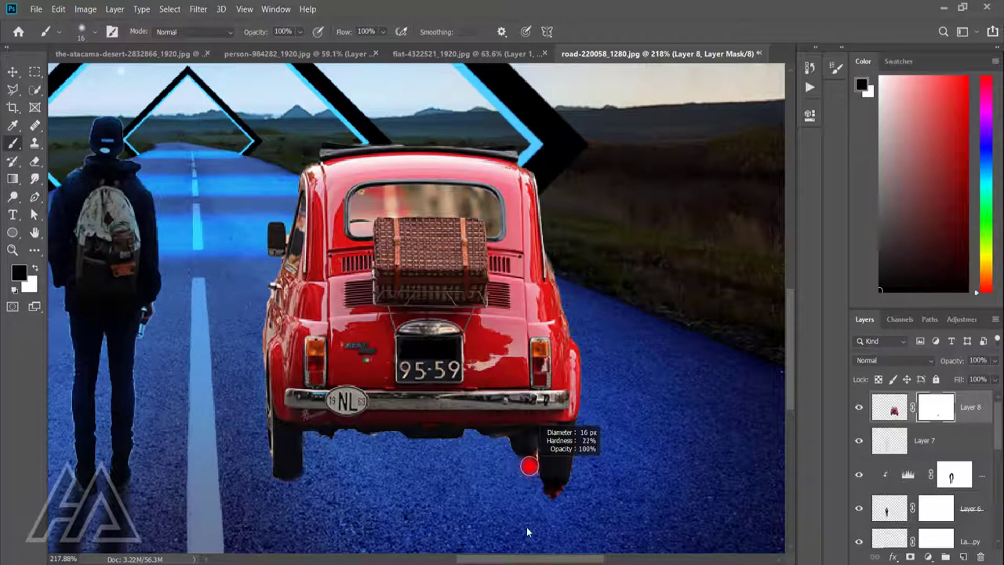
left_click(546, 494)
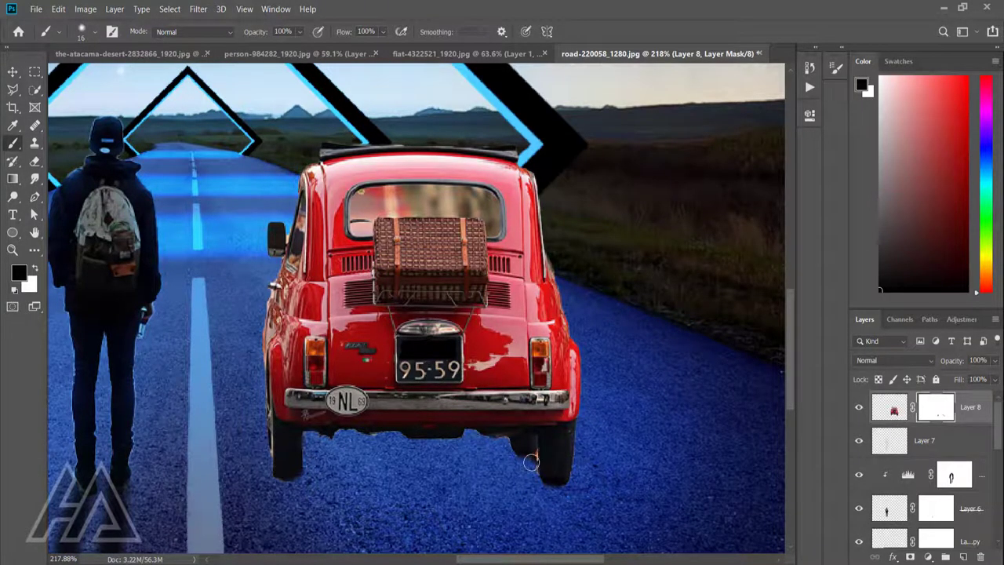
scroll(533, 482, "up", 3)
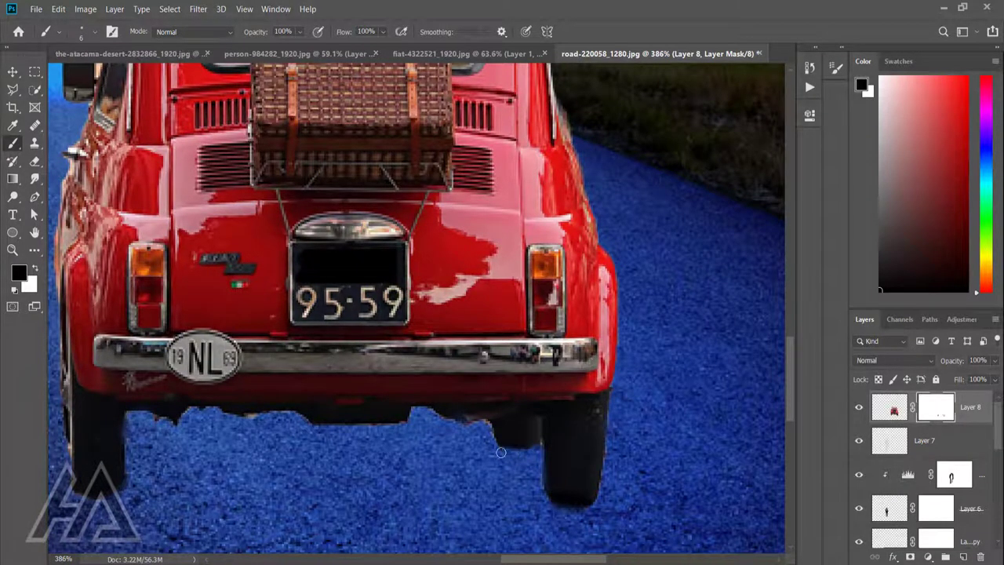
scroll(500, 452, "down", 2)
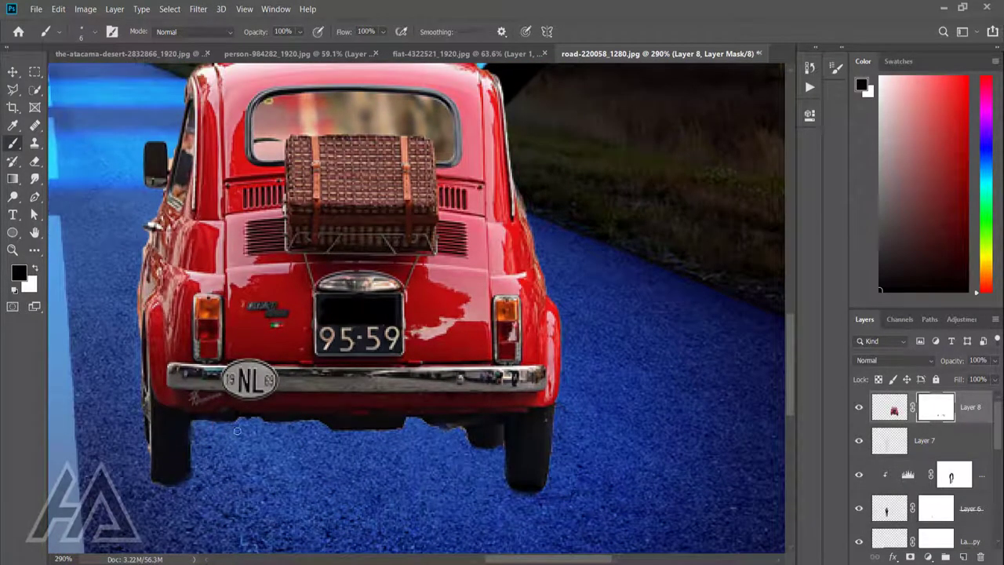
scroll(237, 430, "down", 3)
scroll(359, 454, "up", 3)
scroll(358, 439, "down", 2)
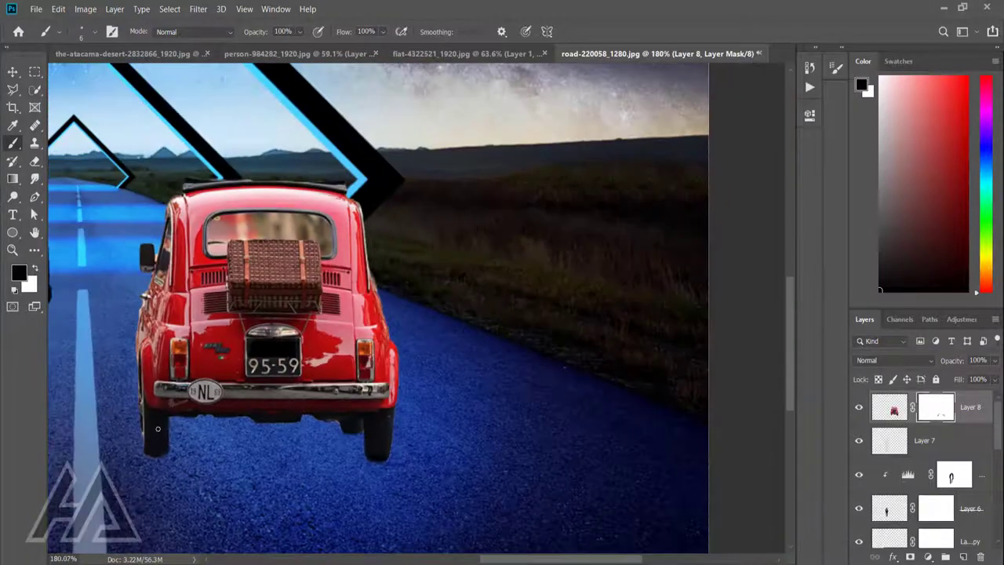
scroll(138, 298, "up", 2)
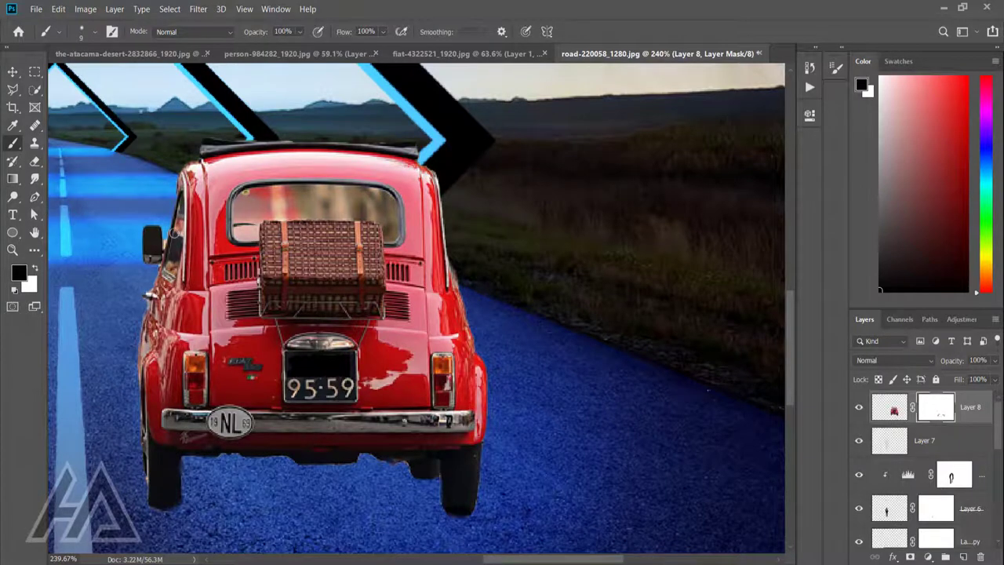
scroll(174, 233, "down", 1)
scroll(253, 241, "down", 2)
scroll(252, 241, "down", 2)
scroll(473, 337, "up", 3)
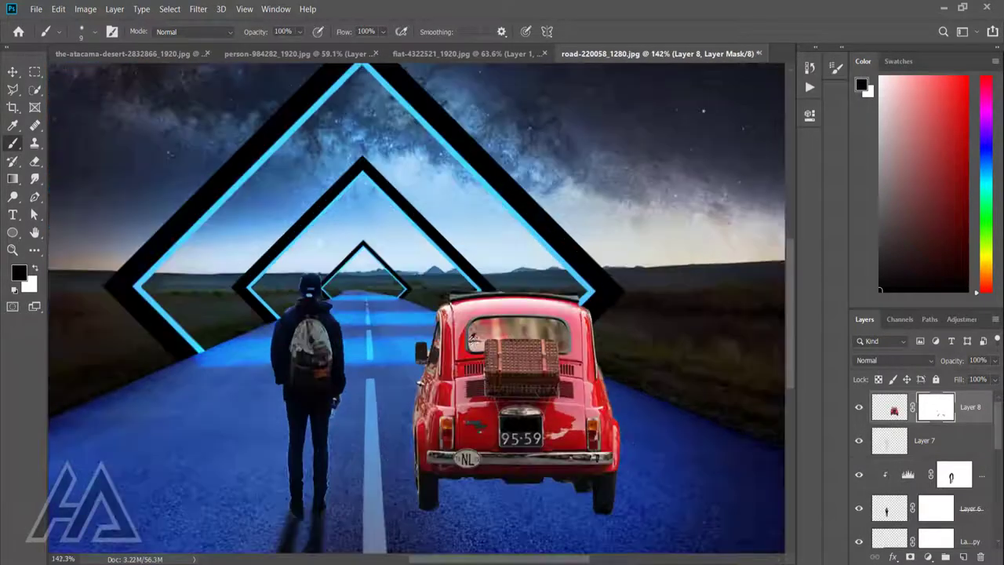
scroll(479, 313, "up", 1)
Select the Fiat's rear window minus the suitcase and mask it out on Layer 8
scroll(502, 324, "up", 1)
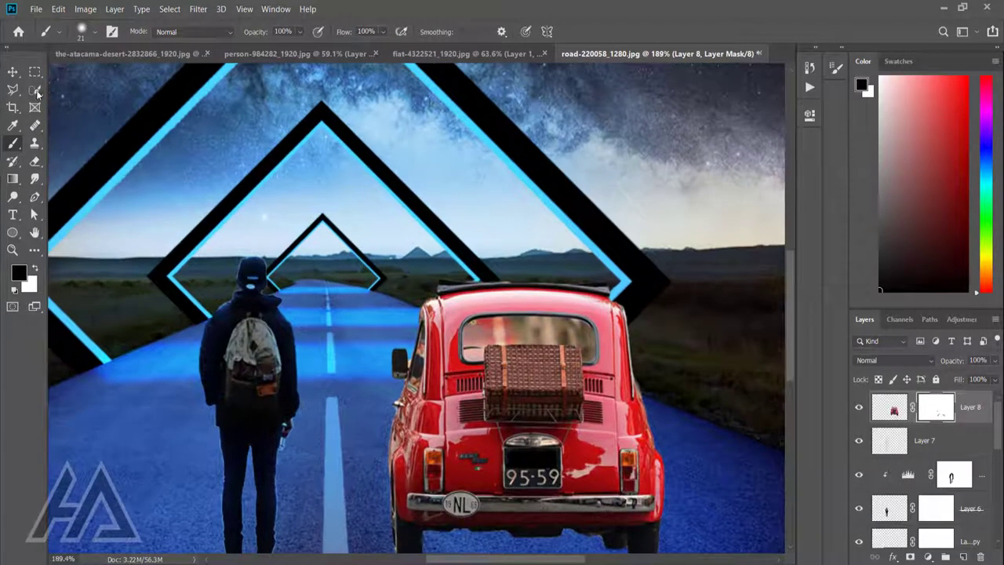
key("w")
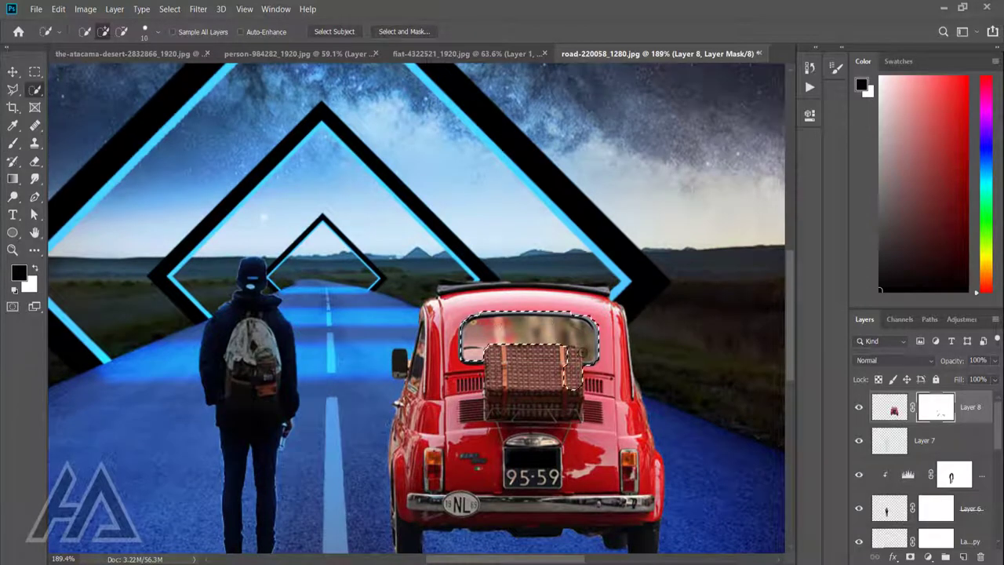
left_click_drag(573, 353, 576, 384)
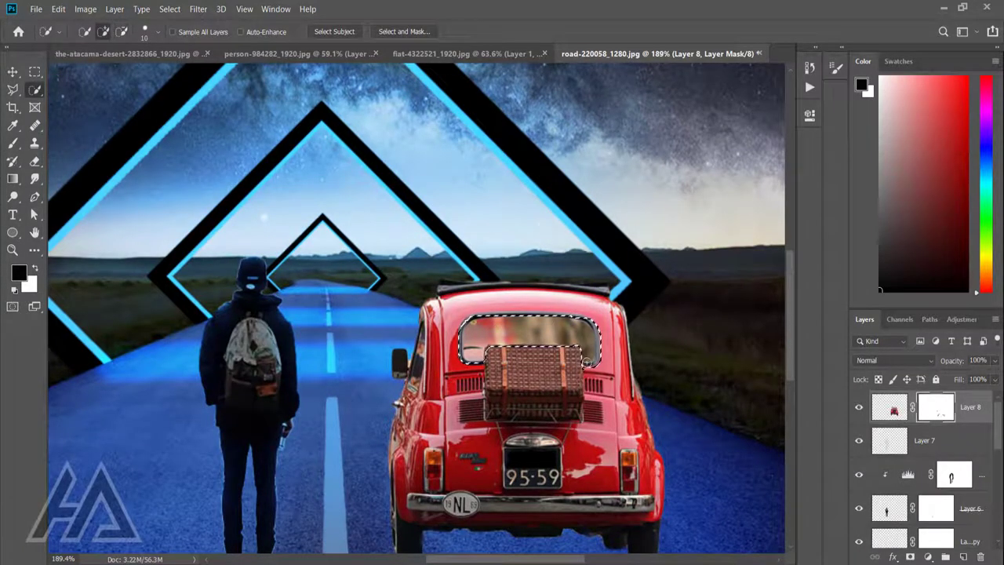
scroll(601, 362, "up", 2)
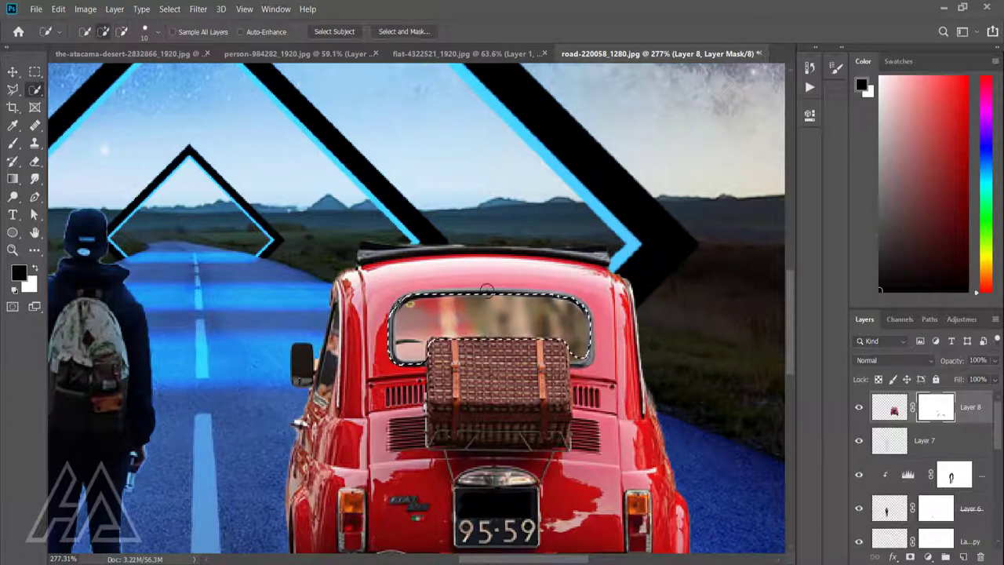
left_click(434, 345)
left_click_drag(434, 345, 512, 341)
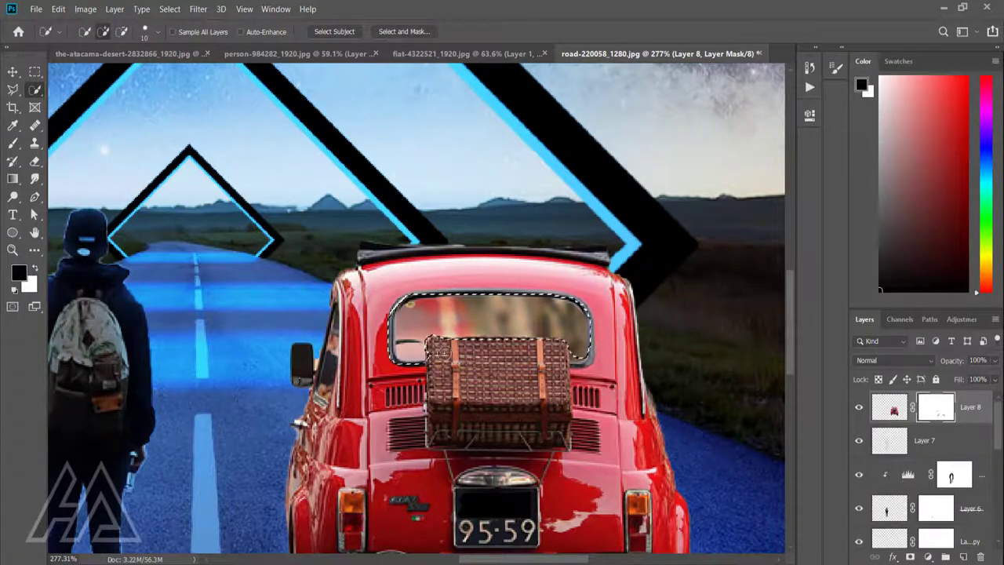
scroll(509, 339, "down", 3)
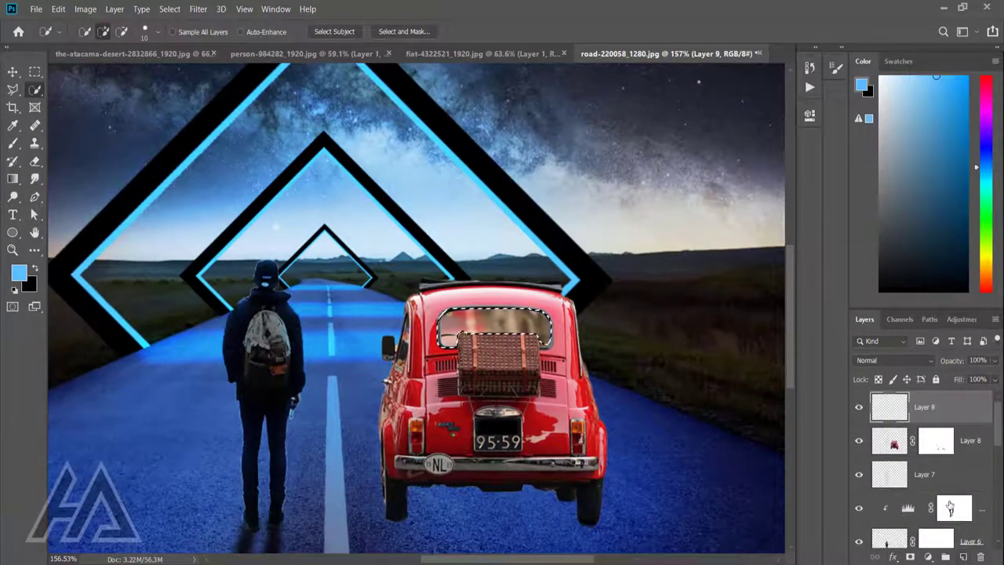
left_click(939, 441)
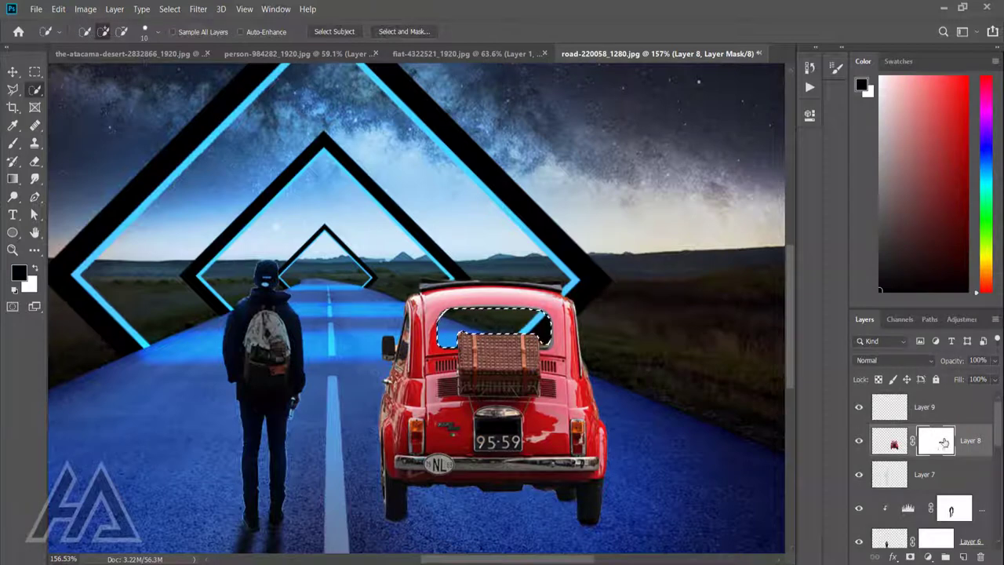
Delete the empty Layer 9
scroll(947, 418, "down", 2)
scroll(946, 447, "down", 2)
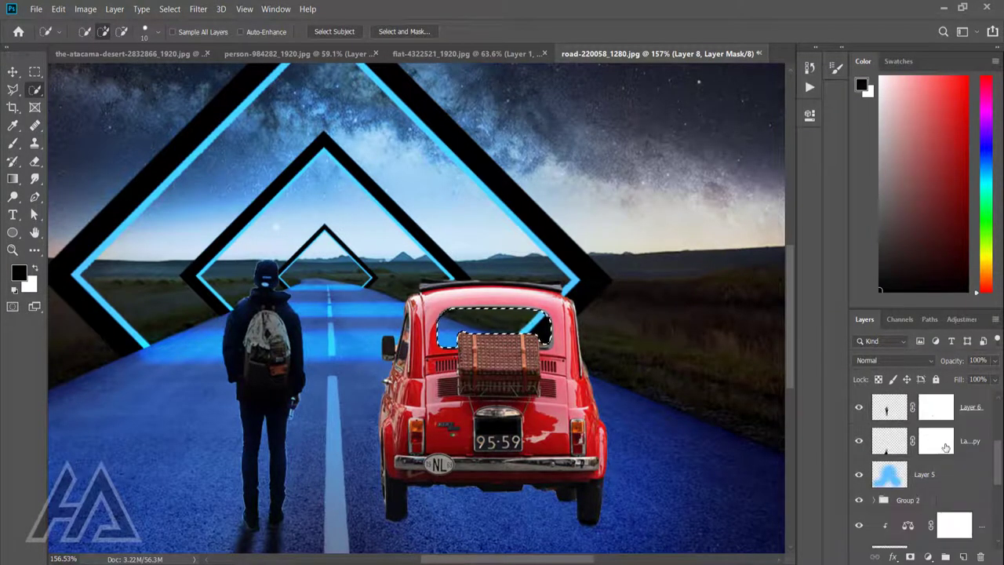
scroll(945, 447, "up", 2)
scroll(945, 447, "up", 2)
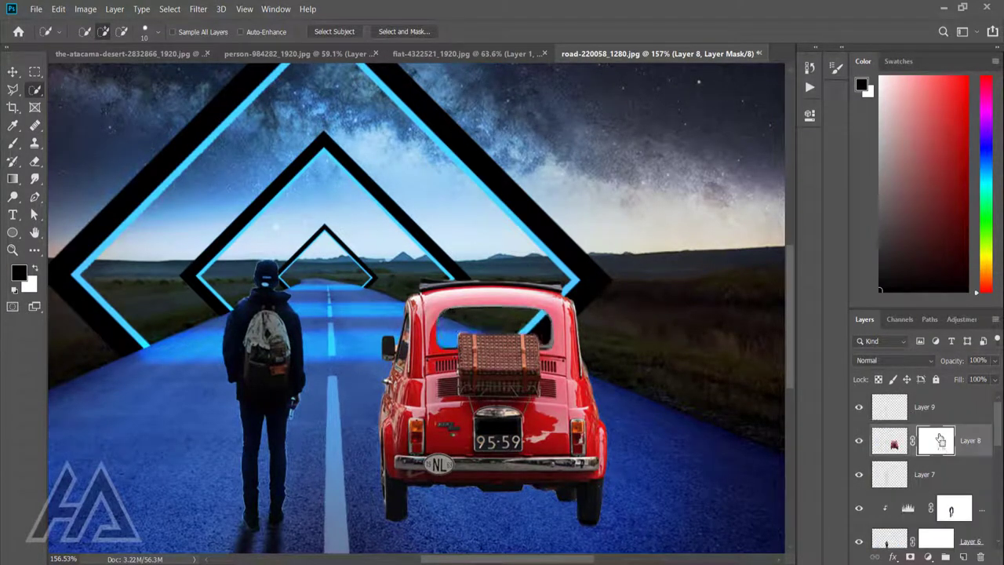
left_click(931, 415)
scroll(510, 376, "up", 1)
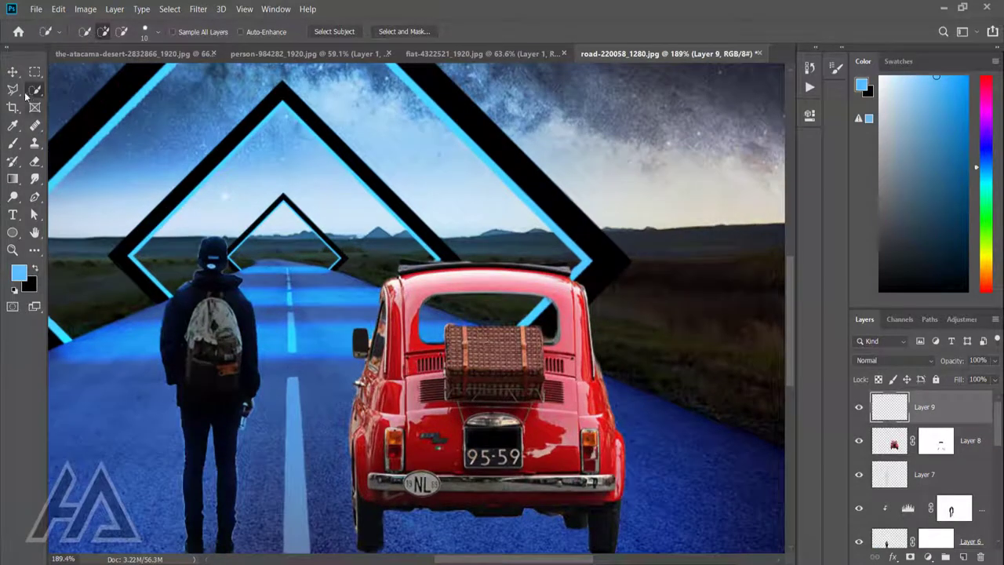
key("Delete")
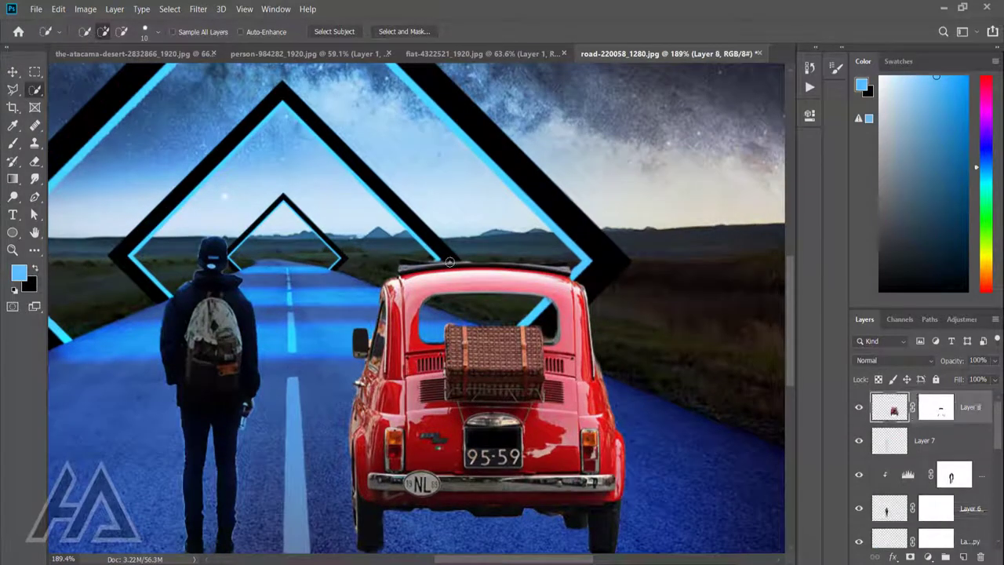
Apply Levels with midtones 0.86 and output white 131 to the Fiat, then add a new layer
scroll(533, 356, "down", 1)
left_click(86, 9)
mouse_move(104, 41)
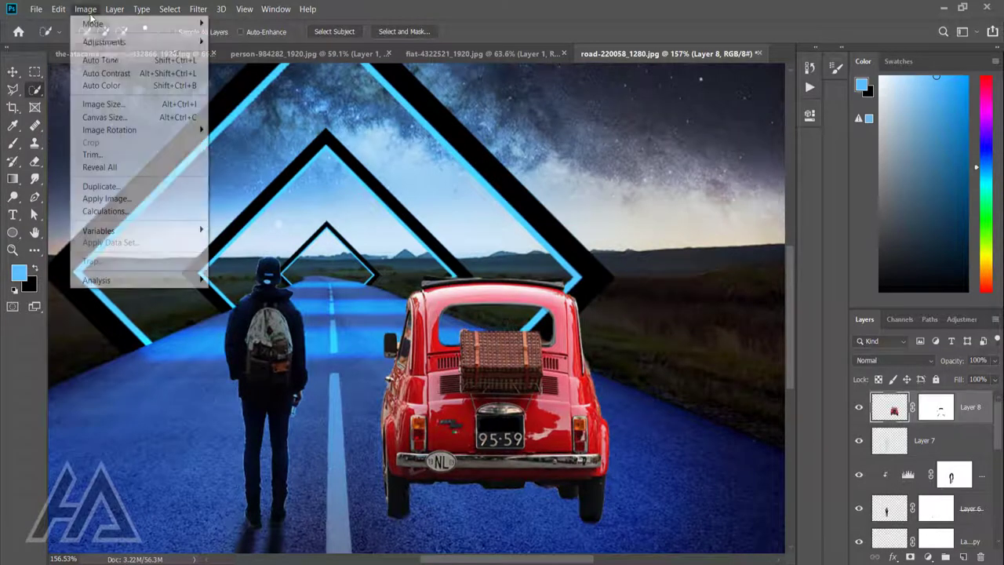
left_click(291, 45)
left_click_drag(752, 345, 673, 346)
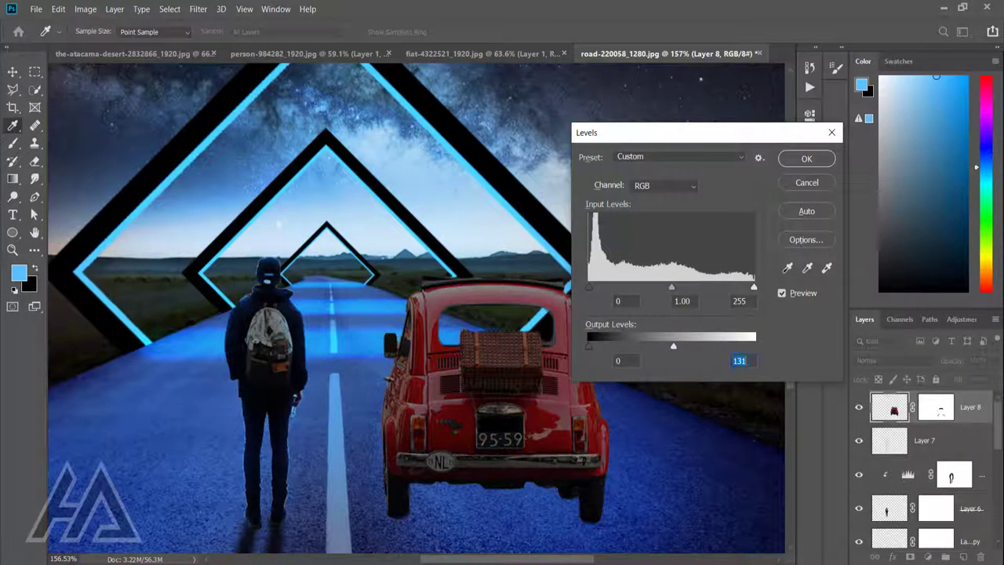
left_click(807, 158)
scroll(478, 353, "up", 1)
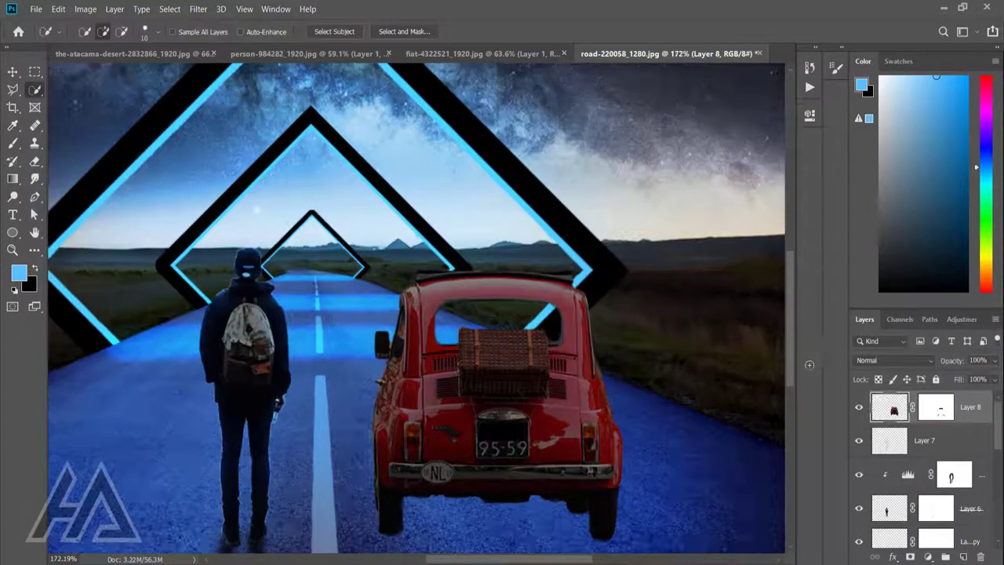
left_click(961, 557)
Paint blue rim light along the Fiat's roof and left edge inside its selection on Layer 9
key("b")
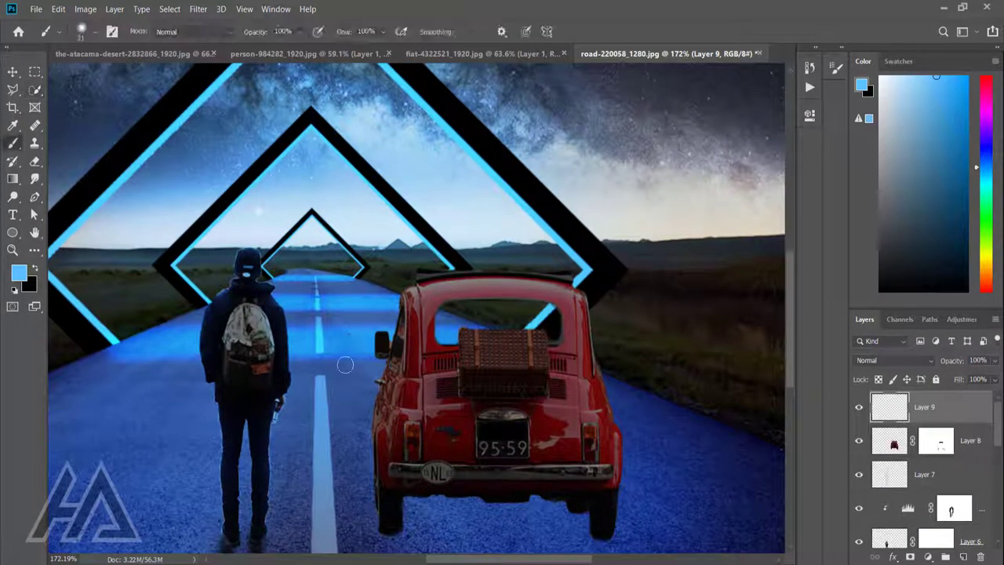
left_click(894, 441, "ctrl")
mouse_move(418, 274)
left_mouse_down()
mouse_move(541, 273)
mouse_move(584, 294)
left_mouse_up()
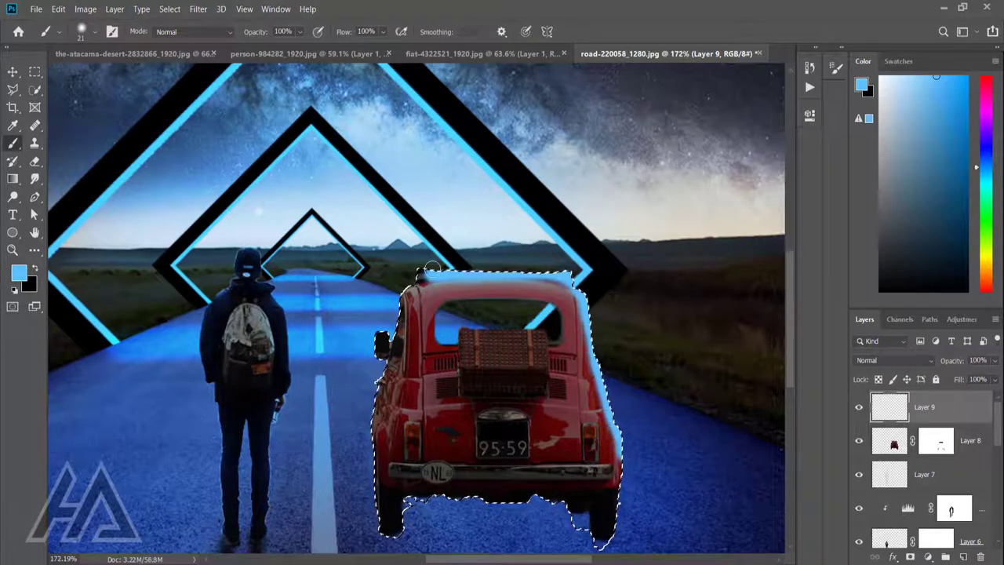
mouse_move(384, 338)
left_mouse_down()
mouse_move(371, 457)
mouse_move(381, 535)
left_mouse_up()
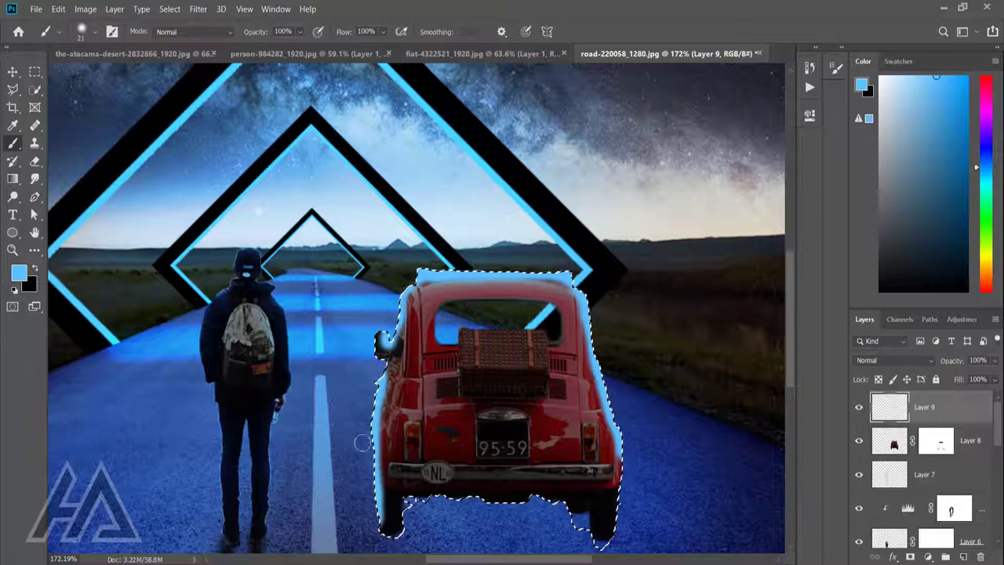
mouse_move(387, 441)
left_mouse_down()
mouse_move(402, 289)
mouse_move(376, 458)
mouse_move(482, 275)
left_mouse_up()
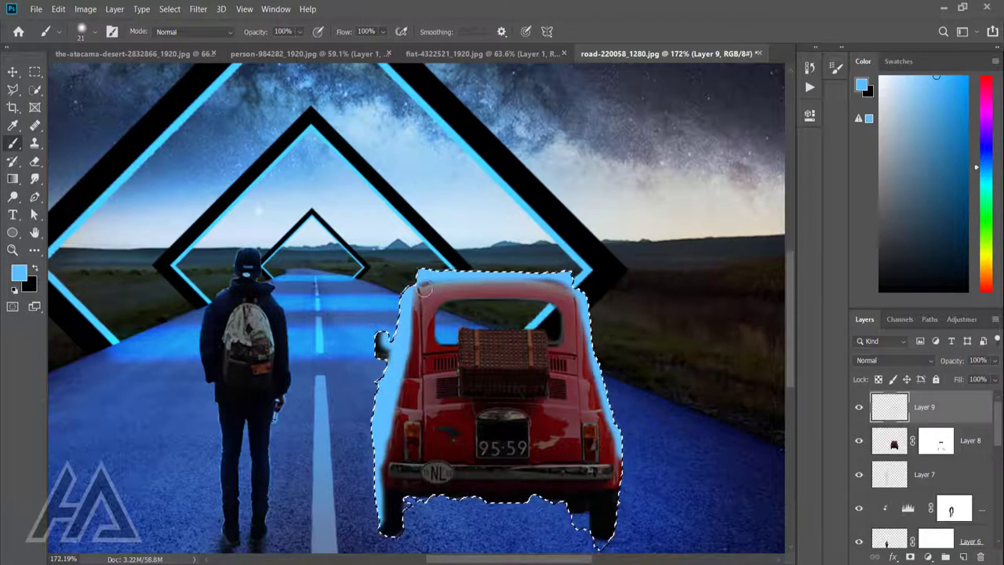
left_click_drag(575, 287, 423, 279)
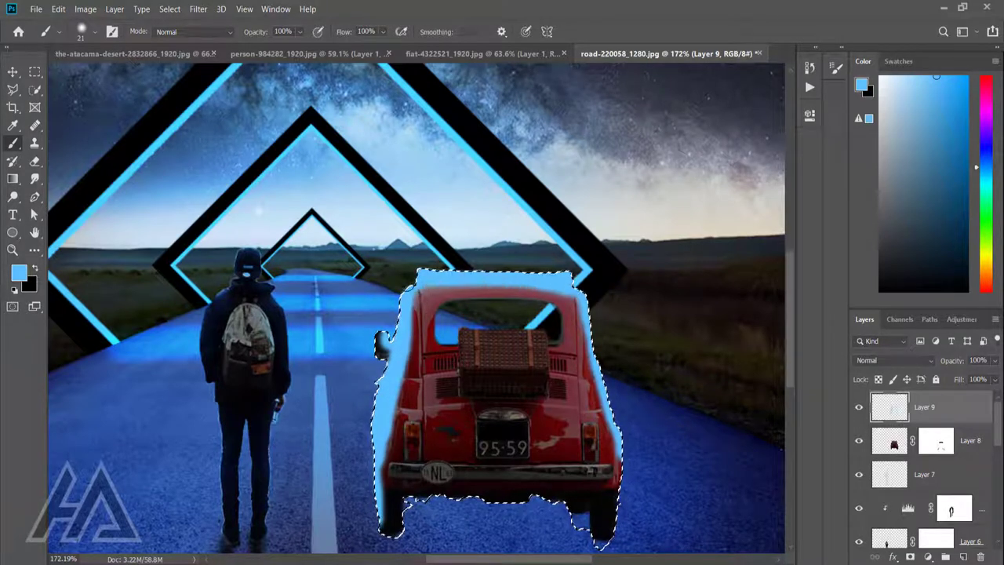
key("x")
left_click(382, 343)
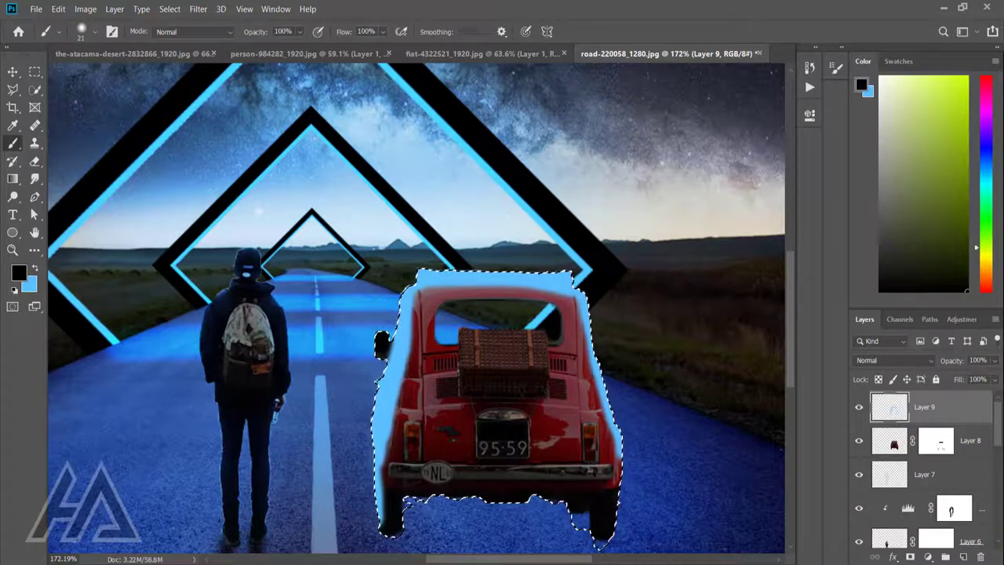
Set Layer 9 to Overlay blend mode, deselect, and fit the image on screen
key("v")
left_click(894, 360)
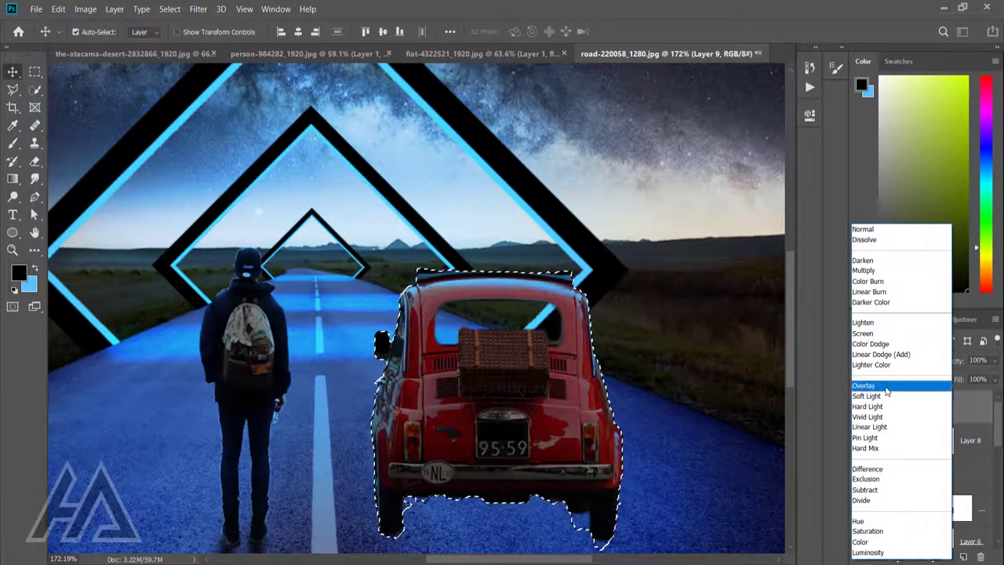
left_click(885, 385)
key("ctrl+d")
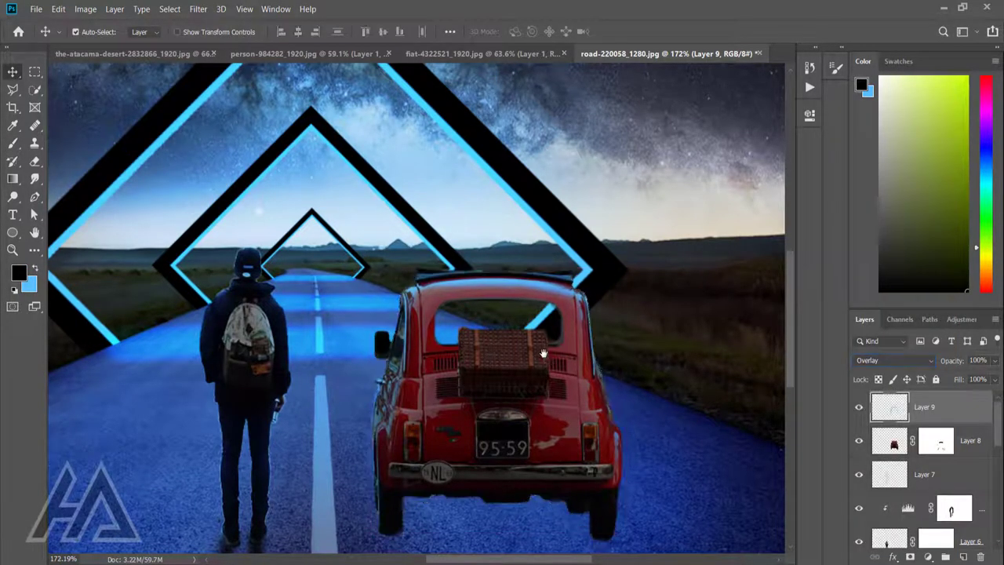
key("ctrl+0")
scroll(589, 351, "up", 1)
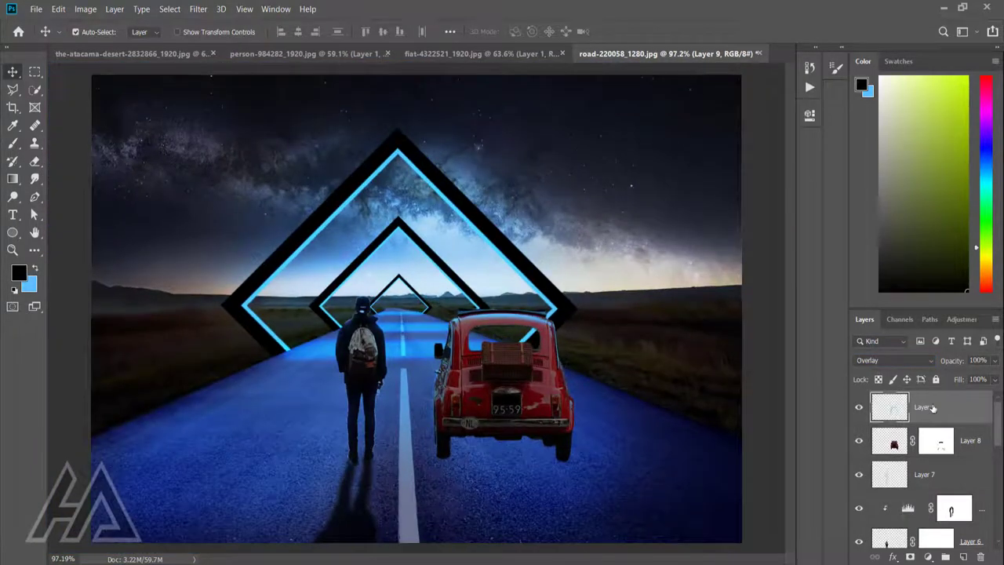
Apply Exposure to the Fiat on Layer 8 with gamma 0.84 and offset -0.0099
left_click(893, 444)
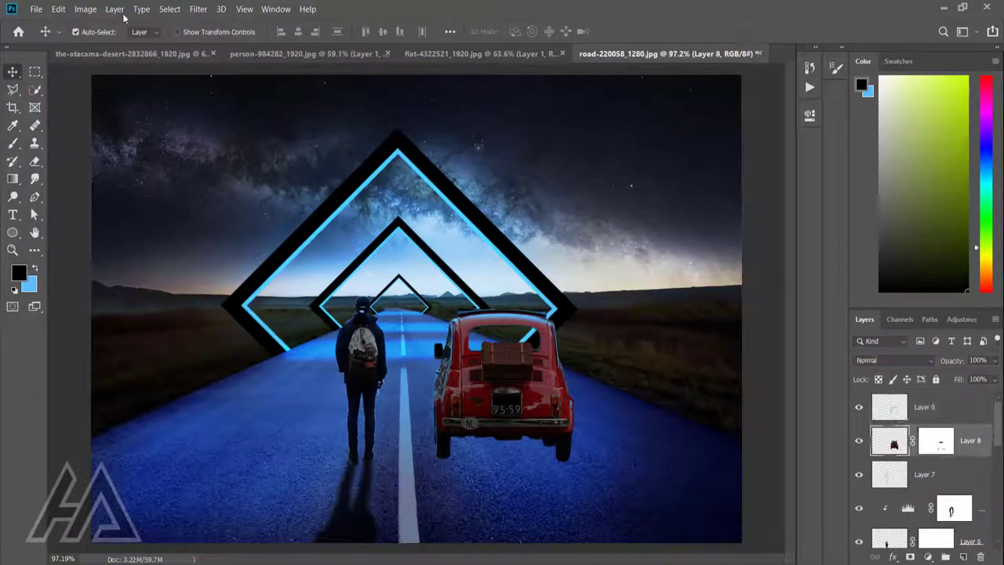
left_click(84, 9)
left_click(288, 81)
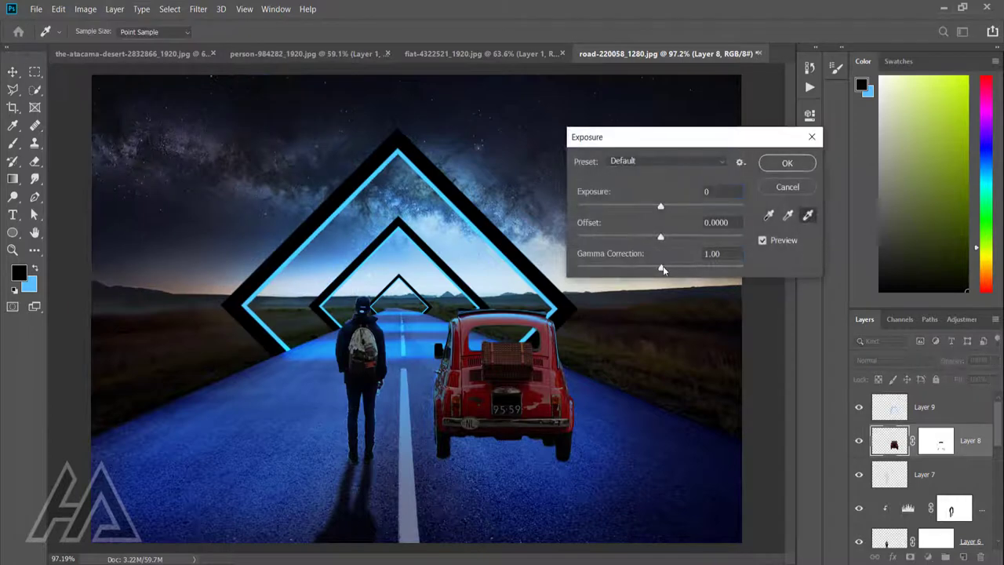
mouse_move(662, 269)
left_mouse_down()
mouse_move(673, 271)
mouse_move(667, 239)
mouse_move(658, 240)
left_mouse_up()
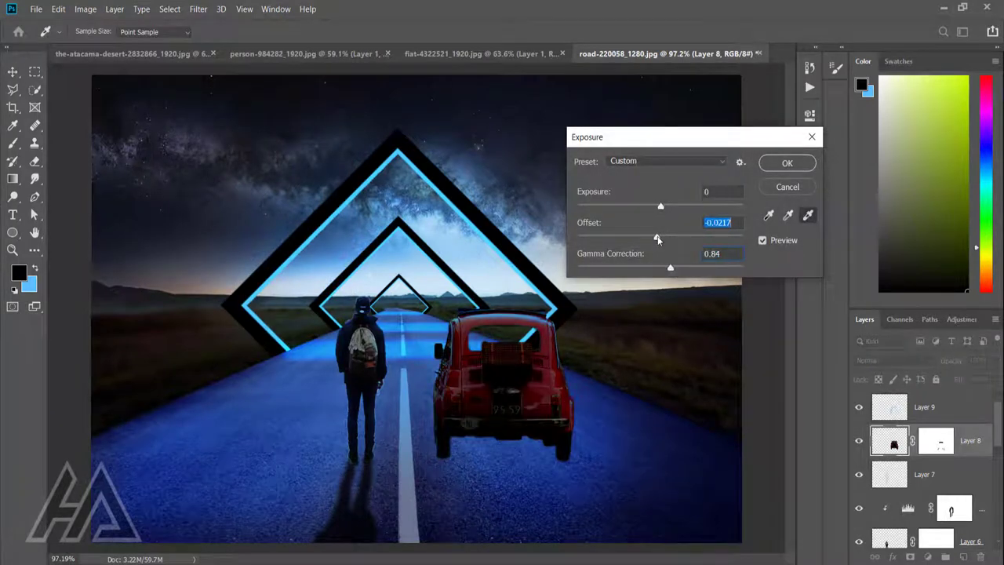
left_click(786, 163)
scroll(495, 352, "up", 5)
Select Layer 9 with the brush ready and load the Fiat's outline as a selection
left_click(897, 408)
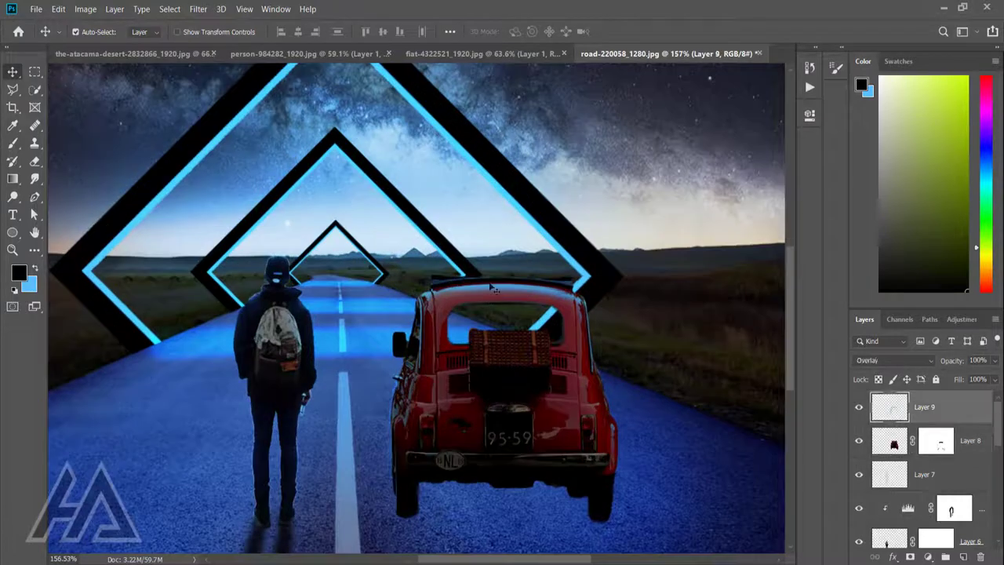
key("b")
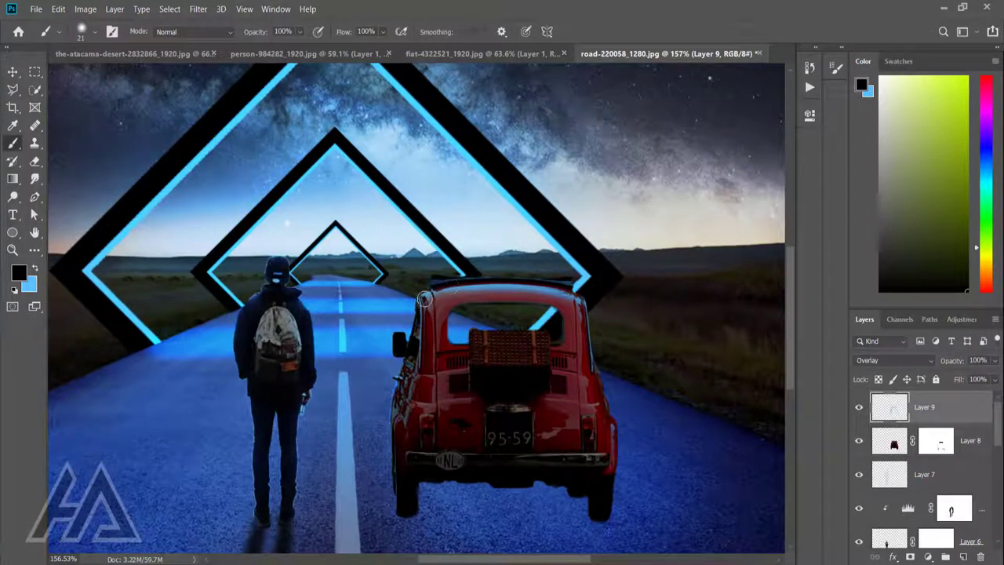
key("x")
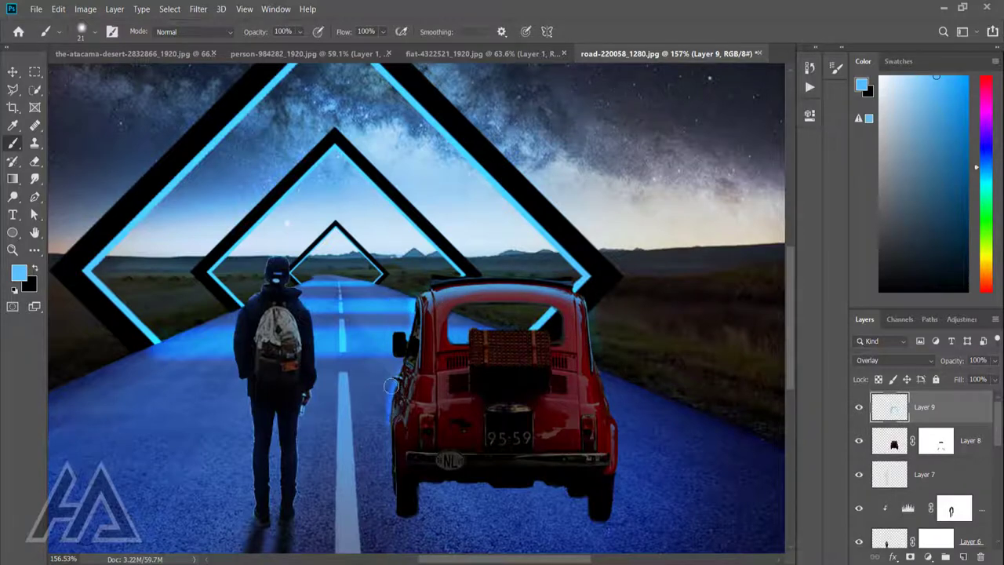
left_click(893, 442, "ctrl")
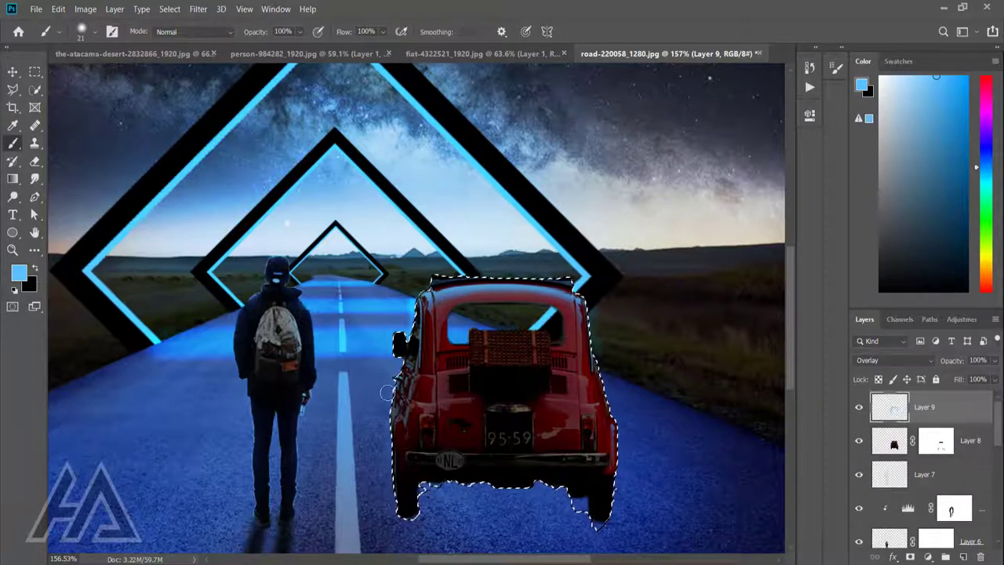
key("ctrl+h")
scroll(452, 352, "up", 2)
scroll(407, 357, "up", 1)
scroll(398, 359, "down", 1)
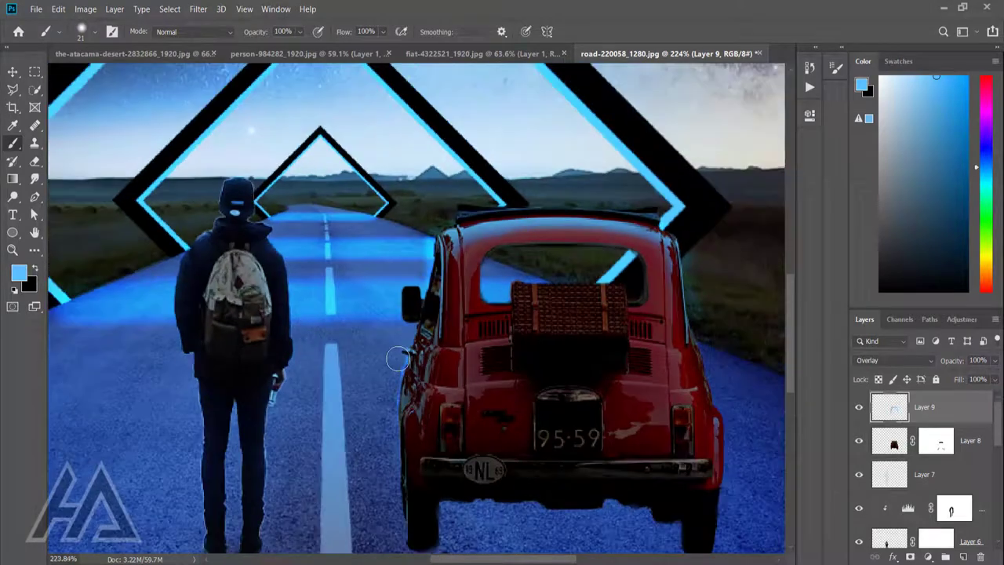
key("x")
Add a mask to Layer 9, filled black outside the Fiat's outline
left_click(910, 557)
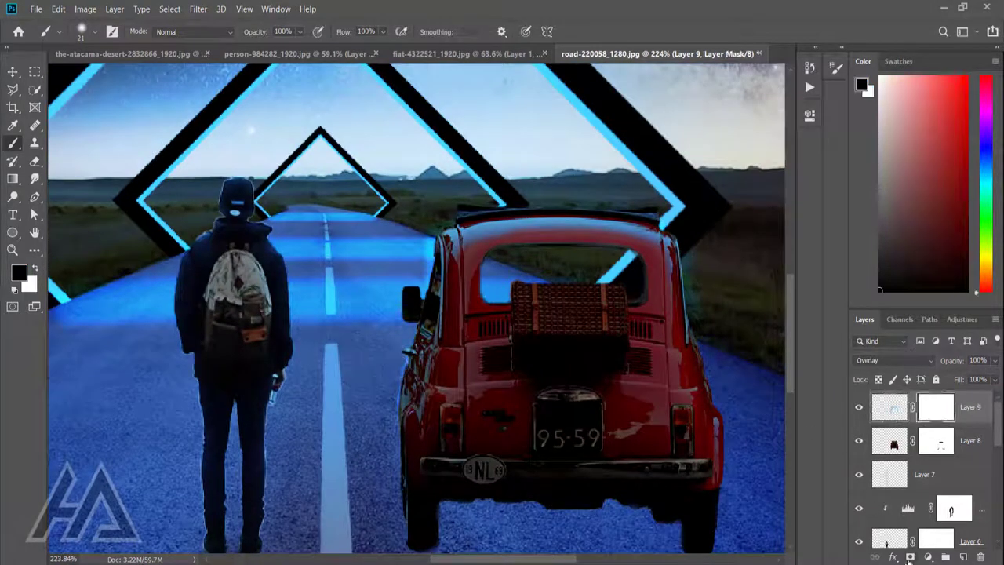
left_click(888, 446, "ctrl")
scroll(474, 403, "down", 2)
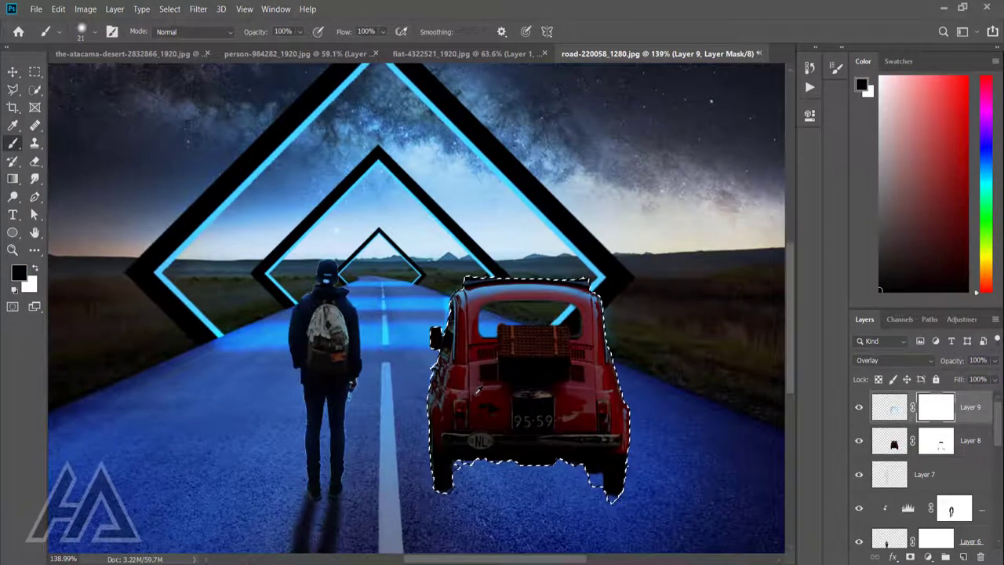
key("ctrl+d")
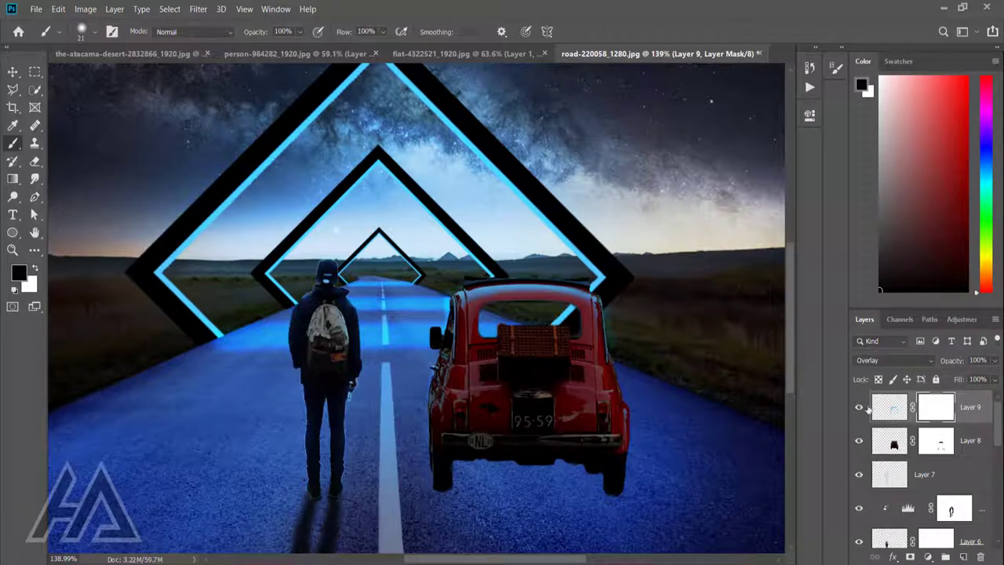
left_click(892, 447, "ctrl")
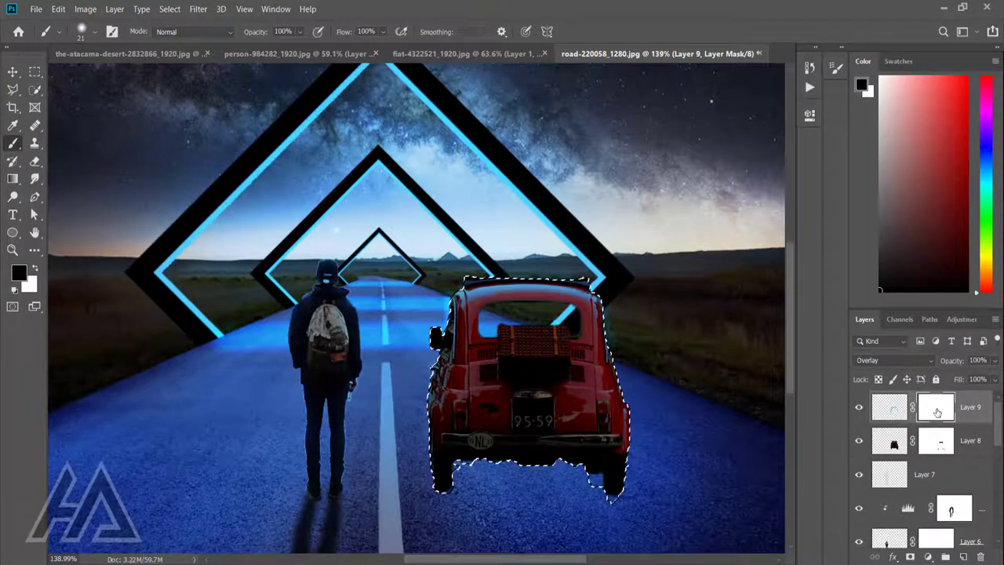
key("ctrl+shift+i")
key("alt+BackSpace")
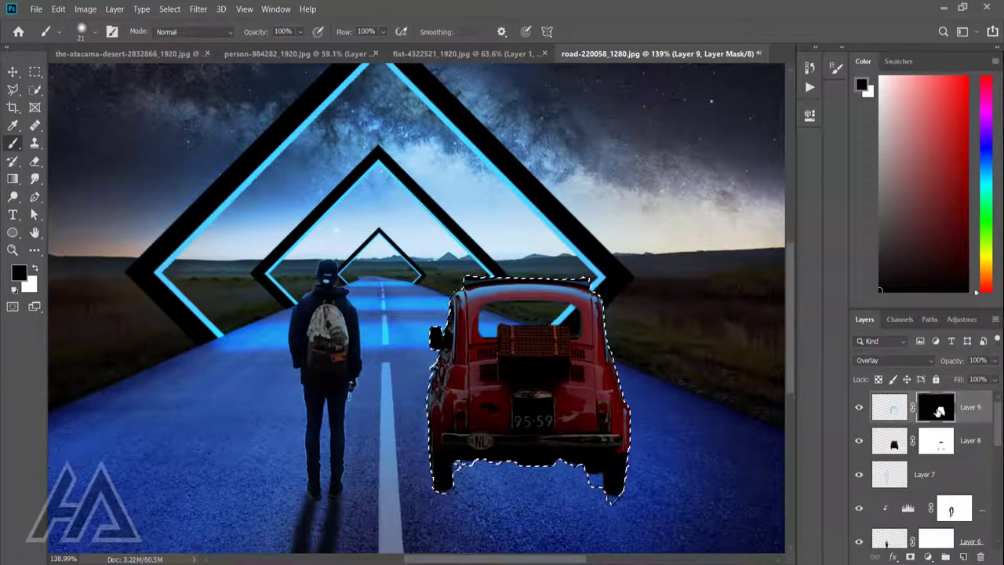
key("ctrl+d")
key("ctrl+0")
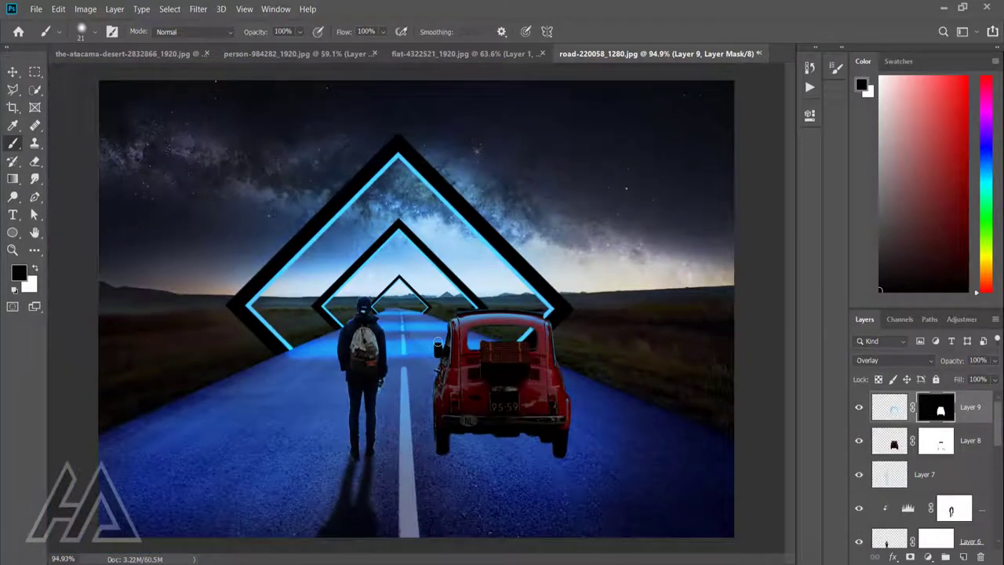
key("v")
scroll(437, 345, "down", 2)
scroll(436, 345, "up", 1)
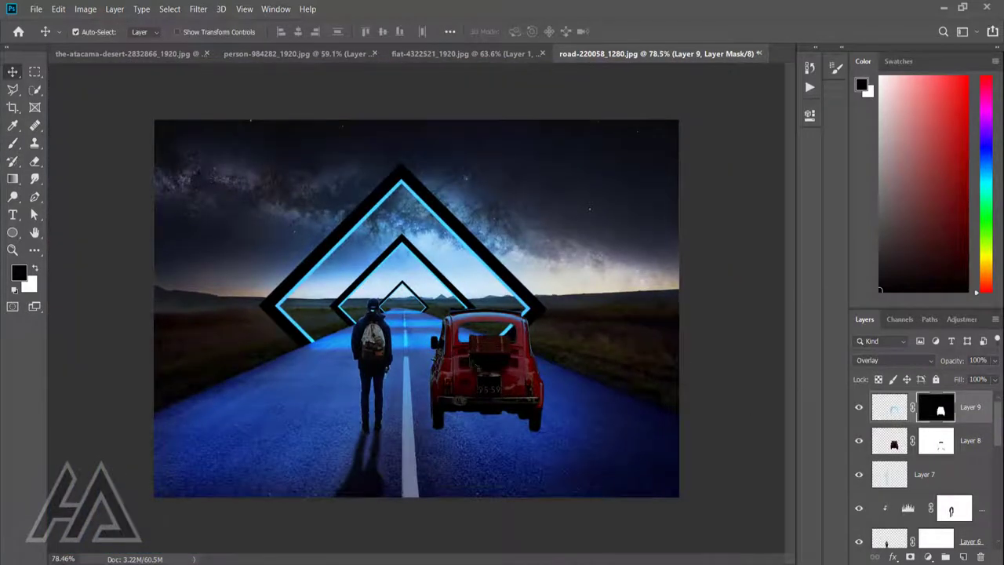
scroll(413, 291, "down", 1)
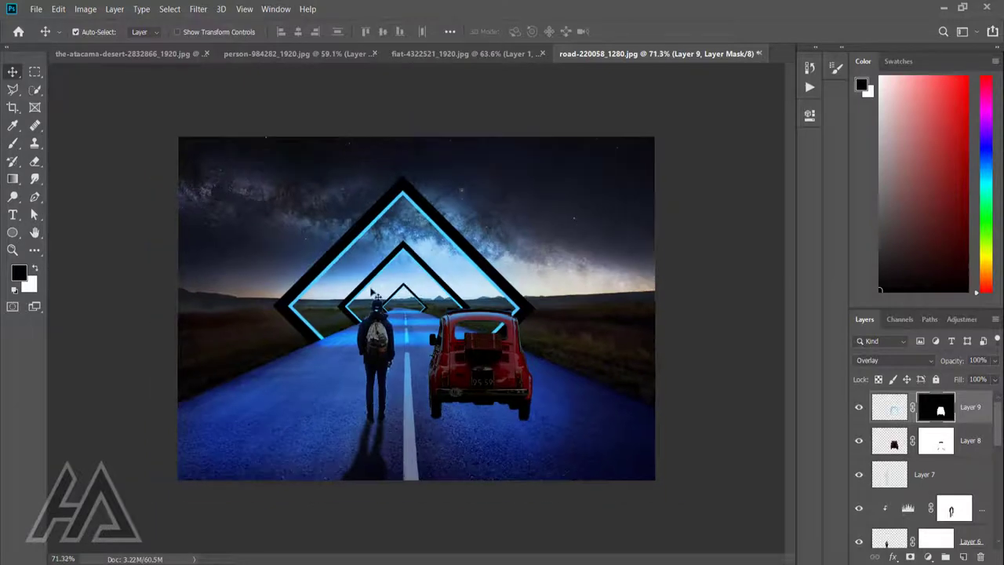
Duplicate the car layer, Layer 8, and move the copy to the top of the stack
left_click(884, 434)
key("ctrl+j")
left_click_drag(885, 438, 891, 409)
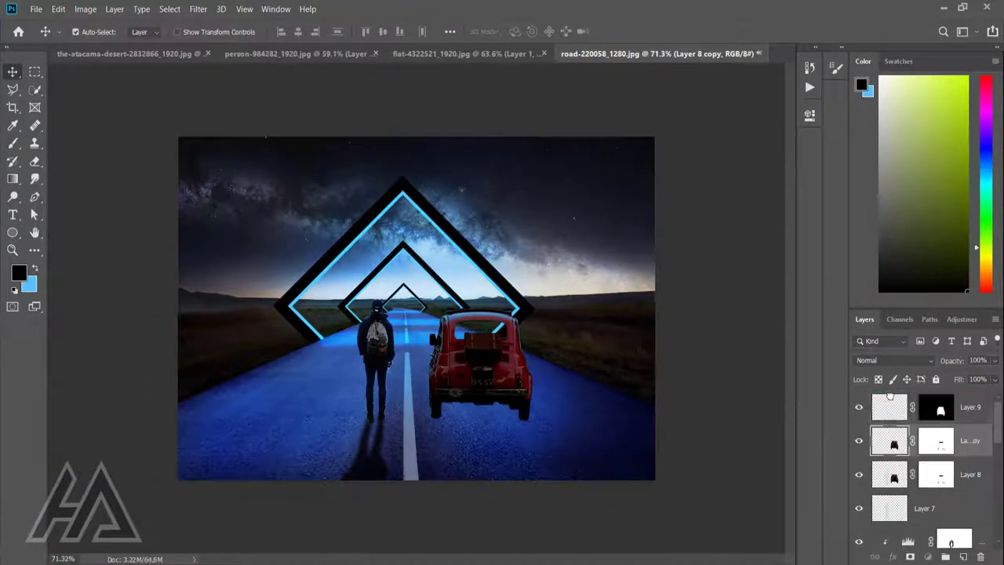
key("ctrl+t")
key("Return")
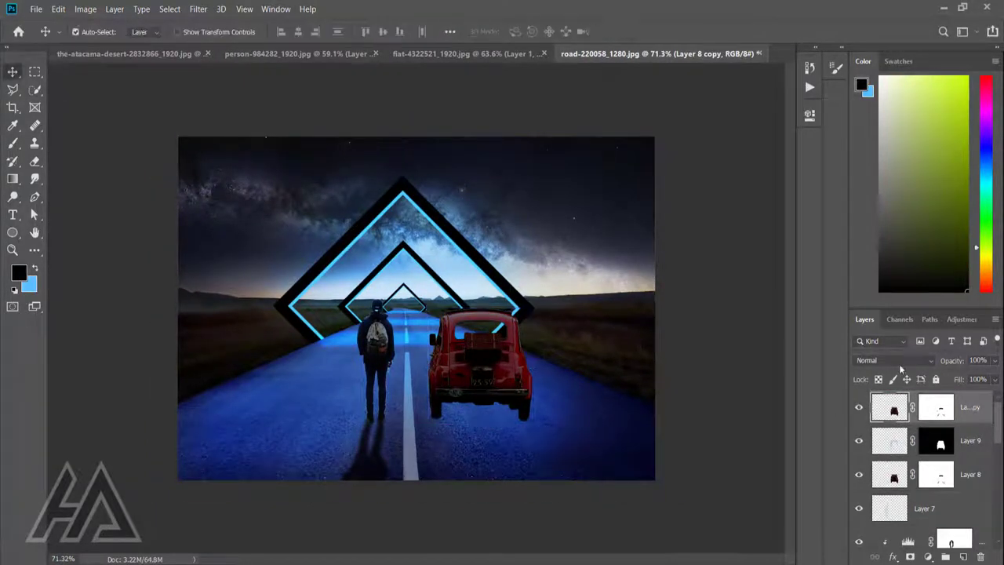
Fill the car copy with black, flip it vertically, and move it below the car
key("alt+BackSpace")
key("ctrl+d")
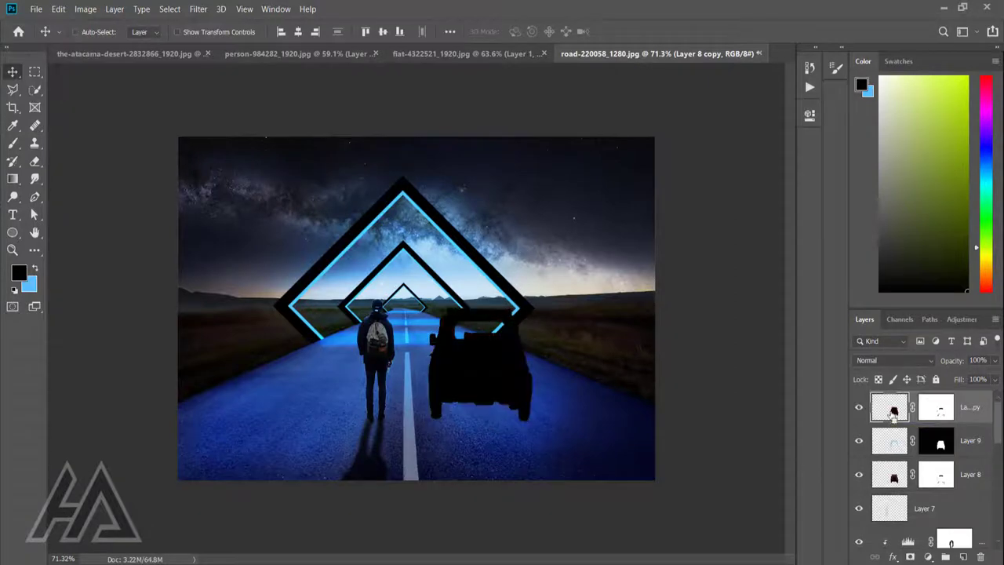
left_click_drag(572, 334, 572, 333)
key("ctrl+t")
right_click(492, 359)
left_click(517, 541)
left_click_drag(496, 357, 492, 463)
Skew the shadow to slant right, commit it, and soften it with Gaussian Blur
right_click(499, 276)
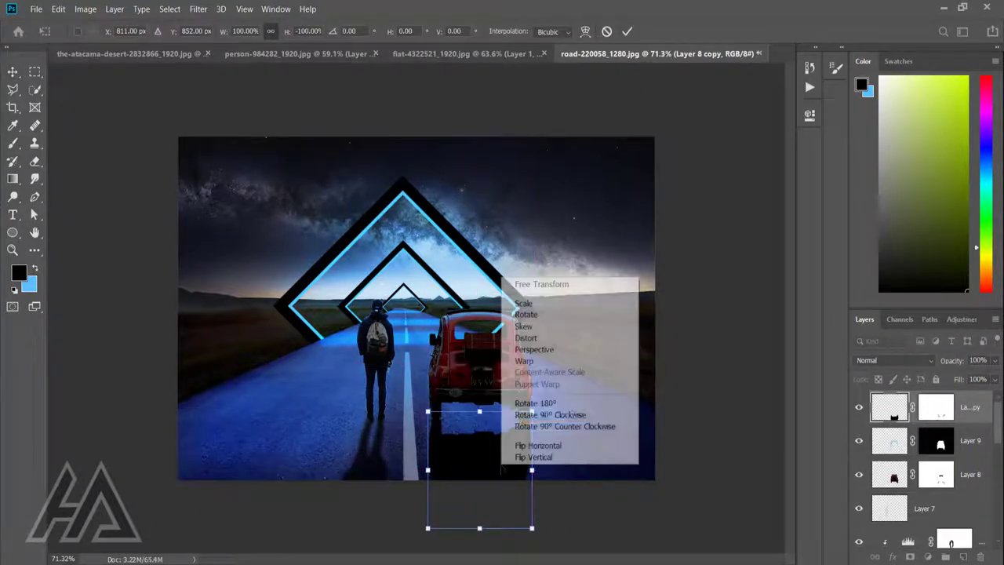
left_click(533, 348)
left_click_drag(480, 529, 502, 530)
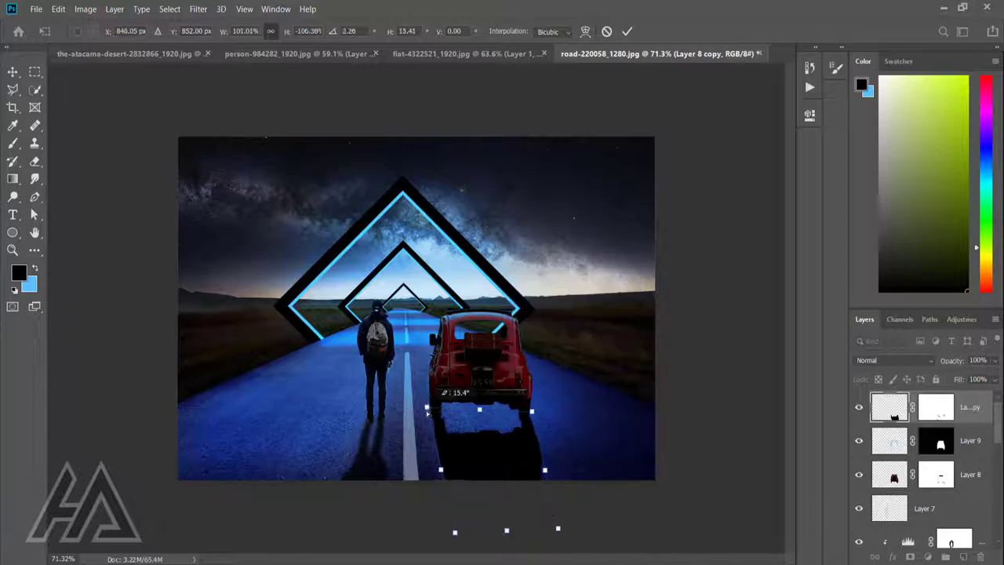
left_click(628, 31)
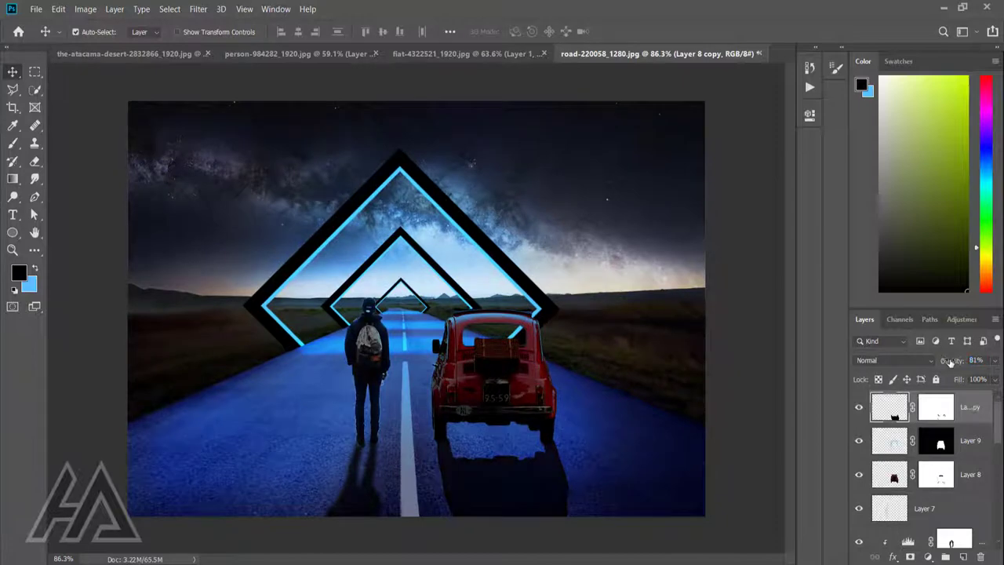
left_click(197, 9)
mouse_move(205, 155)
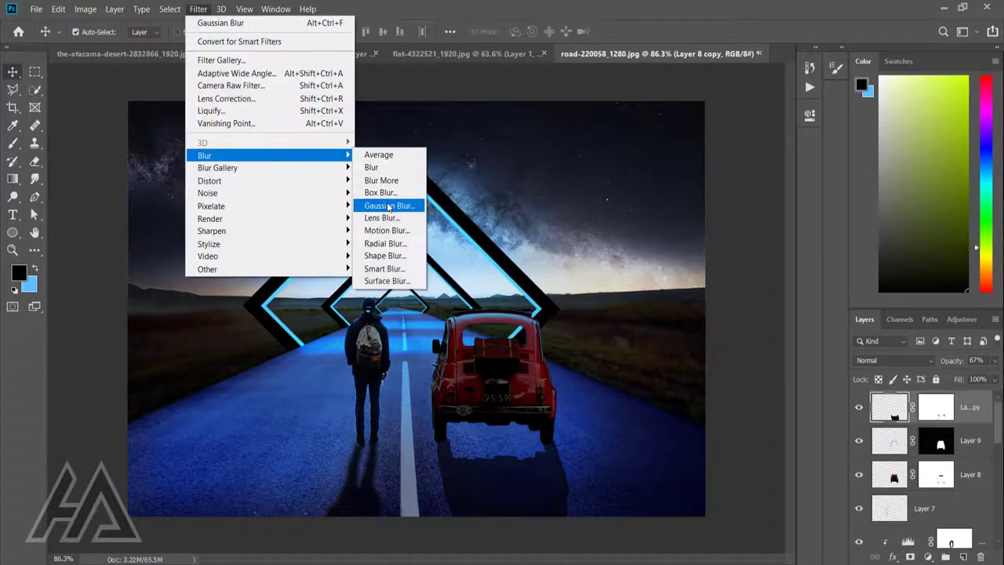
left_click(388, 206)
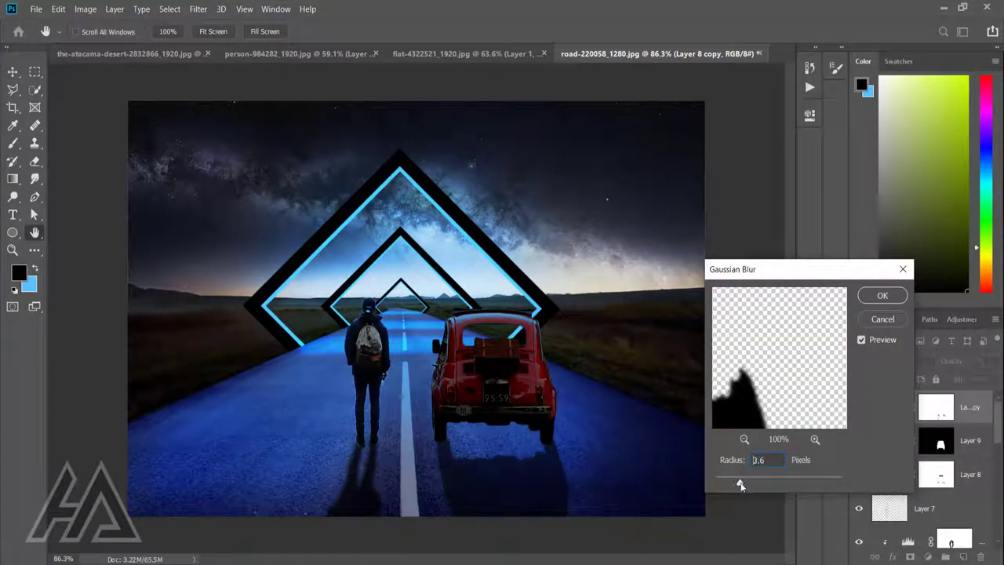
left_click(882, 295)
scroll(436, 361, "up", 2)
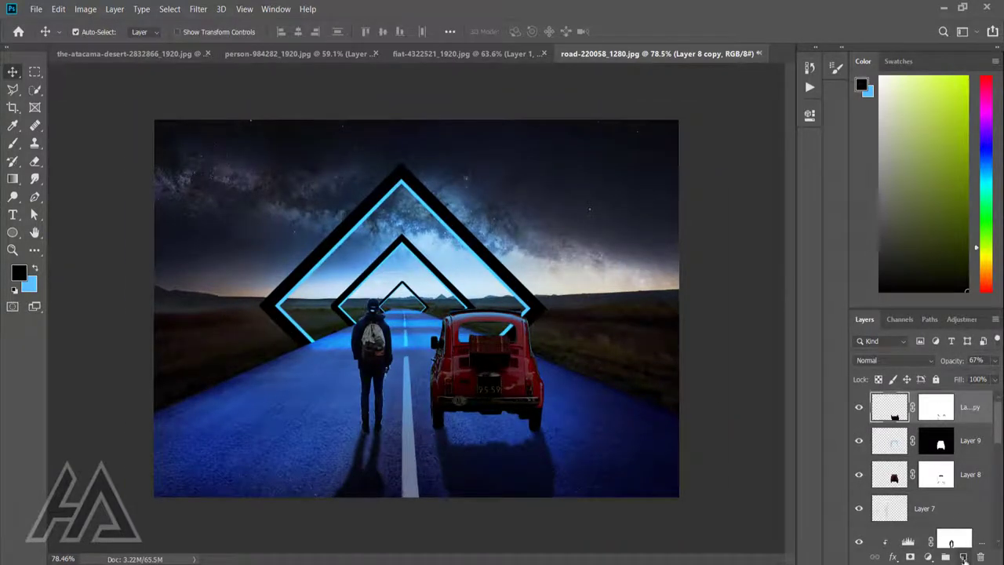
Paint a soft blue wash across the scene centre on a new layer, set to Overlay at 71%
left_click(963, 557)
key("b")
key("x")
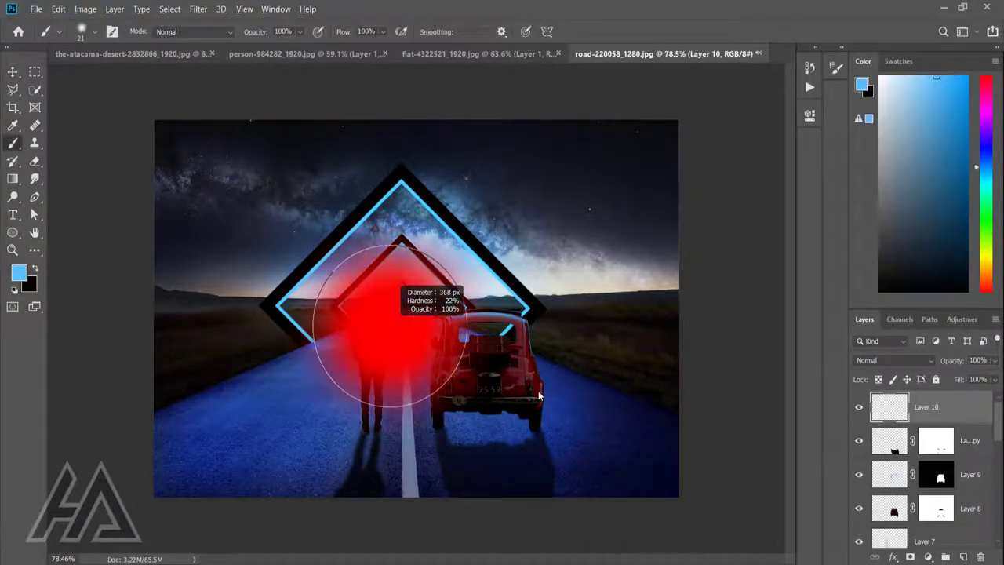
mouse_move(269, 225)
left_mouse_down()
mouse_move(520, 168)
mouse_move(594, 447)
left_mouse_up()
mouse_move(298, 439)
left_mouse_down()
mouse_move(463, 443)
mouse_move(424, 352)
mouse_move(392, 235)
left_mouse_up()
left_click(894, 360)
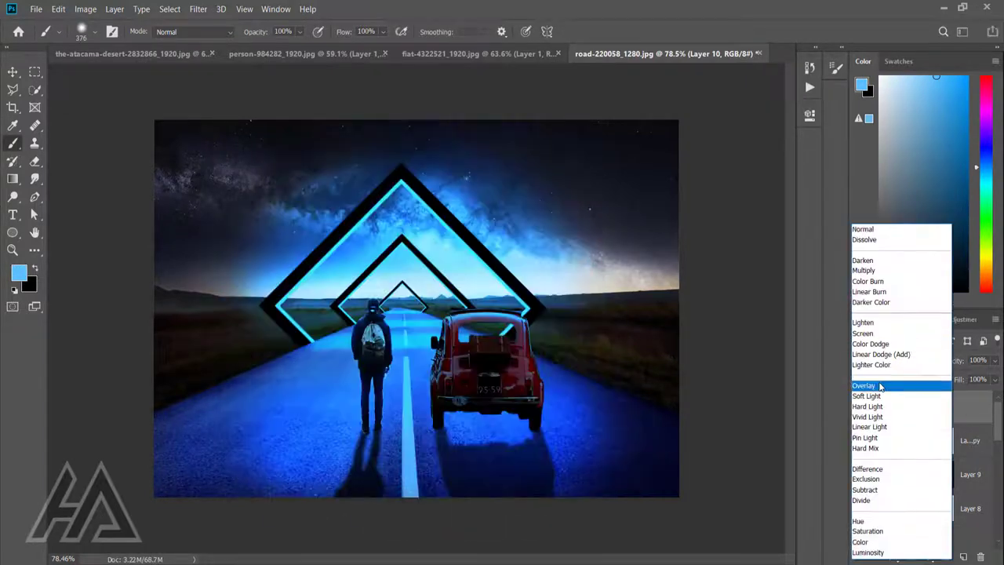
left_click(880, 387)
left_click_drag(960, 363, 952, 361)
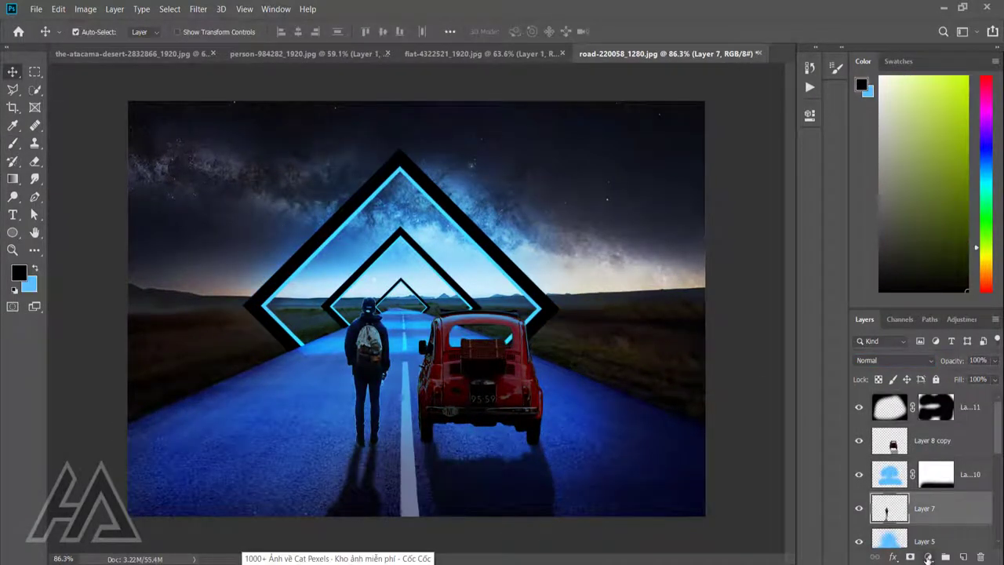
Add an Exposure adjustment with gamma 0.70 clipped to Layer 7, then a new empty layer
left_click(929, 556)
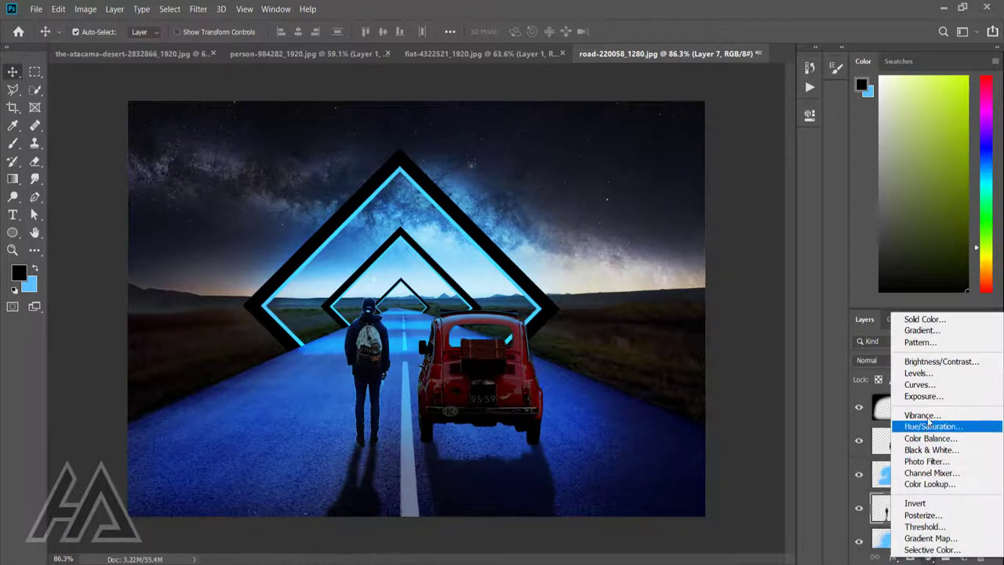
left_click(902, 397)
left_click_drag(697, 242, 716, 243)
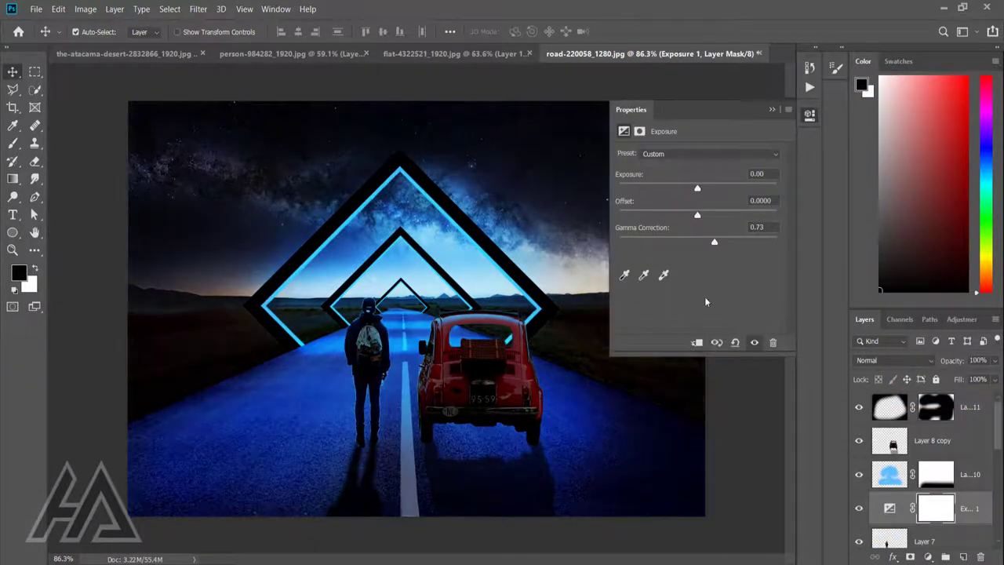
left_click(696, 342)
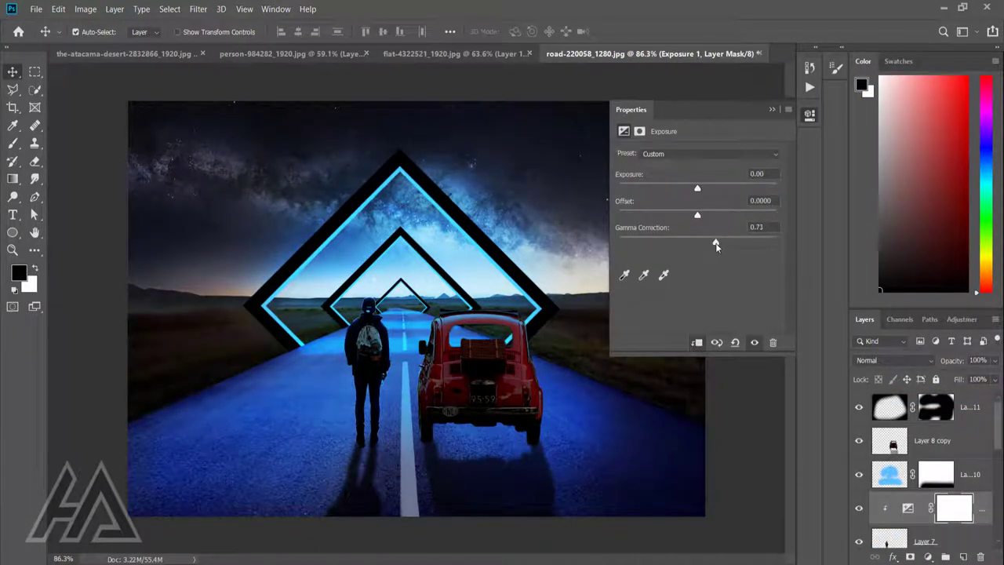
left_click(771, 109)
left_click(964, 556)
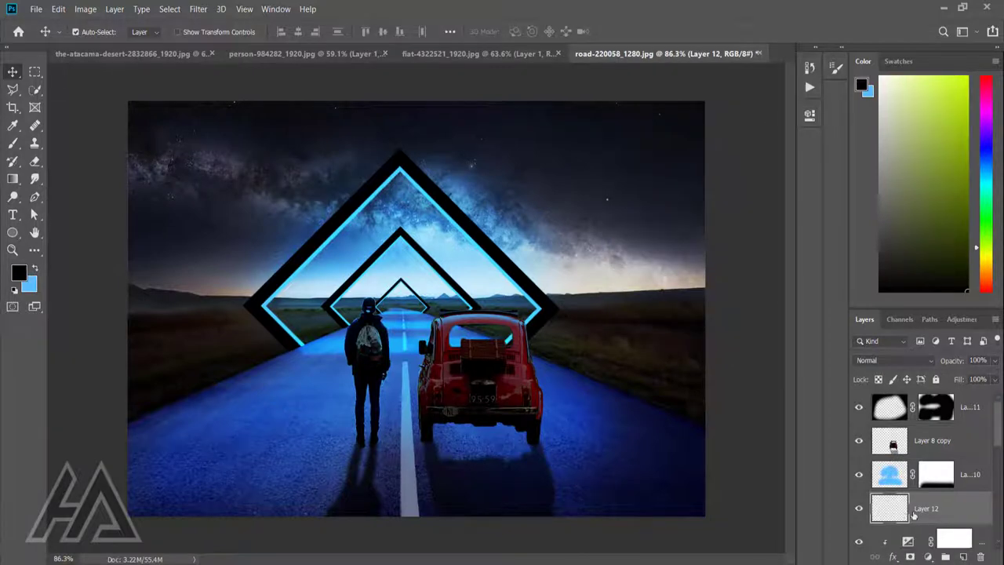
Paint blue rim light along the backpacker's outline on Layer 12, shrinking the brush to 106 then 41 px
left_click_drag(914, 513, 914, 549)
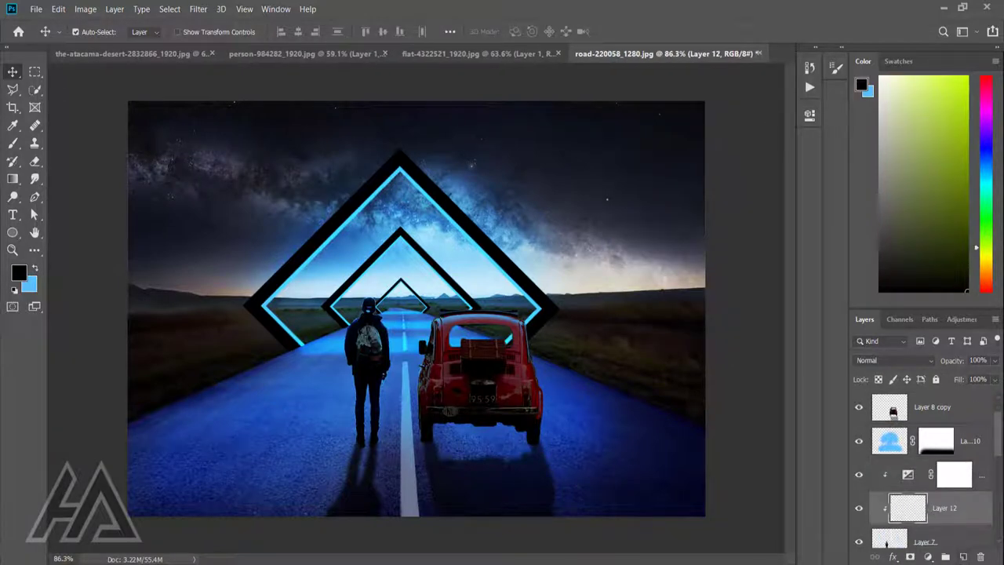
scroll(368, 314, "up", 3)
scroll(369, 314, "up", 3)
key("x")
key("b")
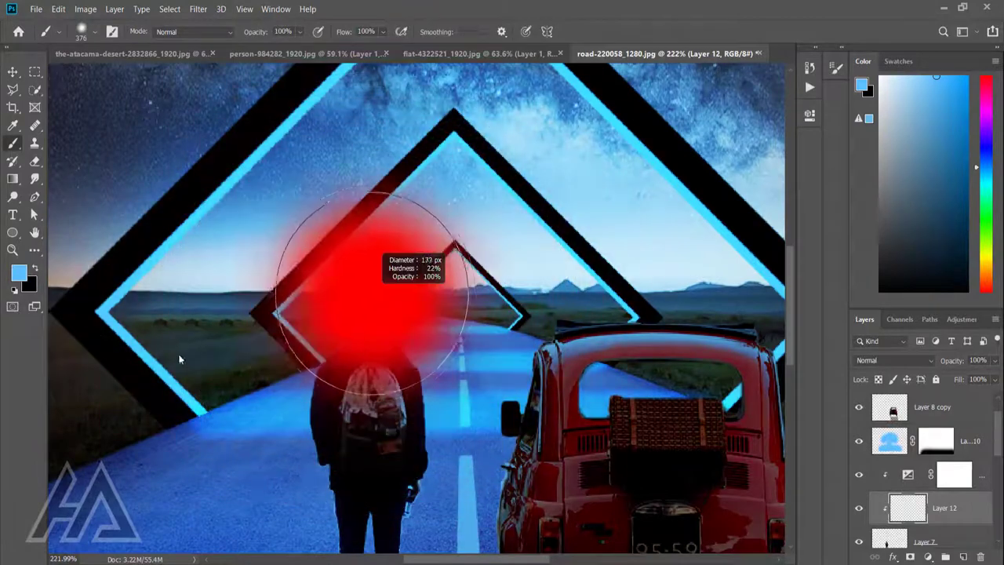
left_click_drag(179, 359, 153, 359)
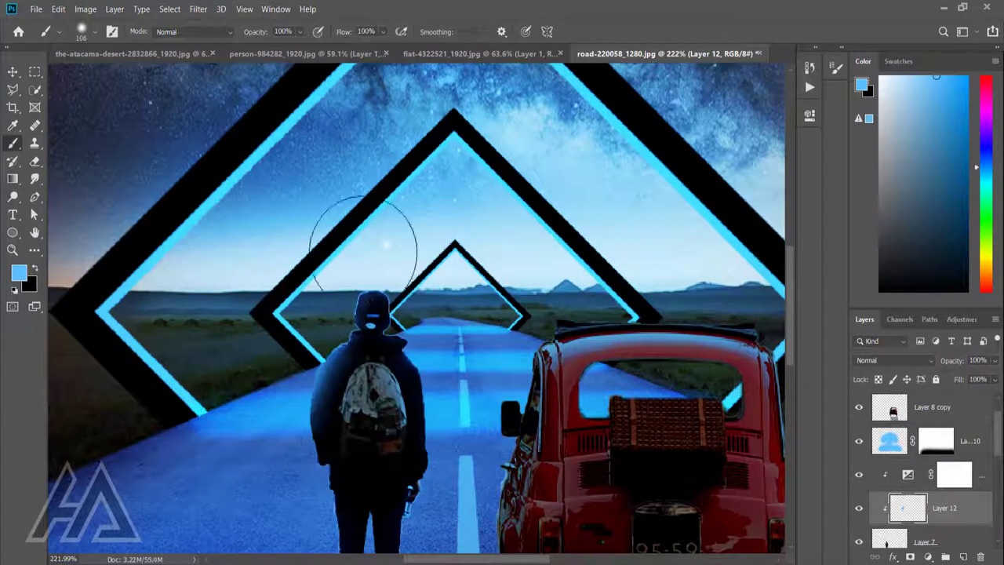
scroll(460, 287, "down", 3)
scroll(428, 375, "up", 2)
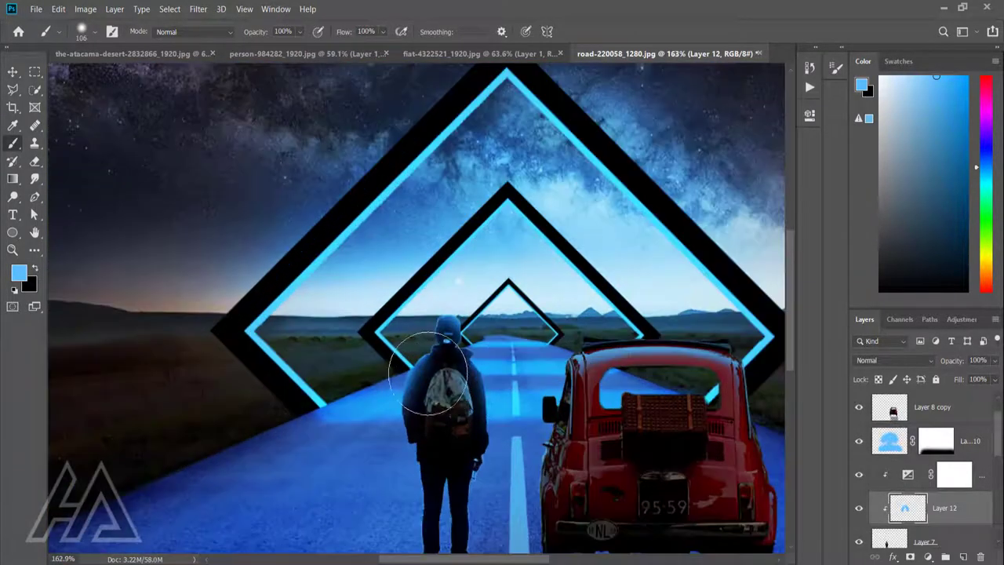
left_click_drag(427, 374, 400, 376)
key("x")
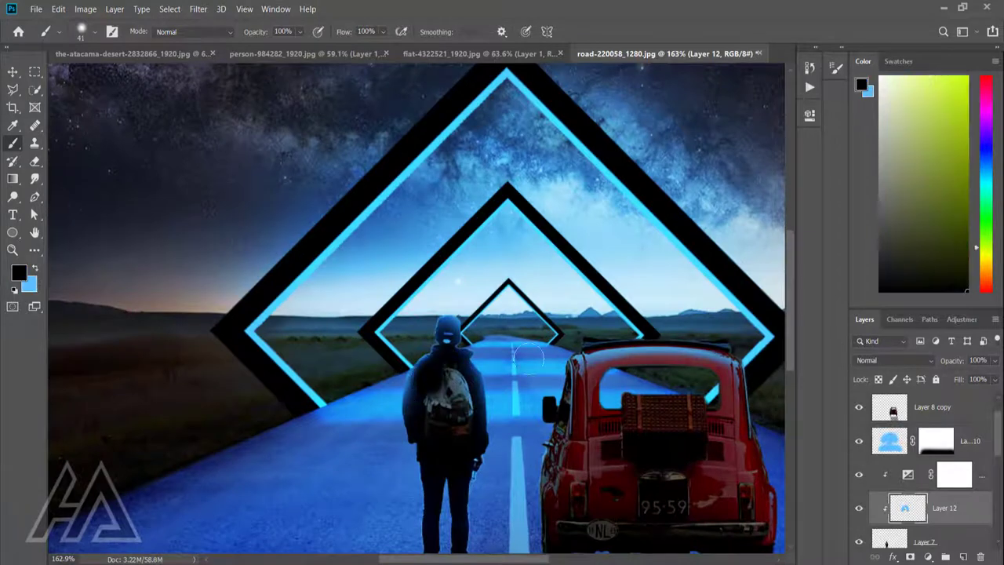
Add a layer mask to Layer 12 and trim the spilled glow with a 22 px black brush
left_click(910, 556)
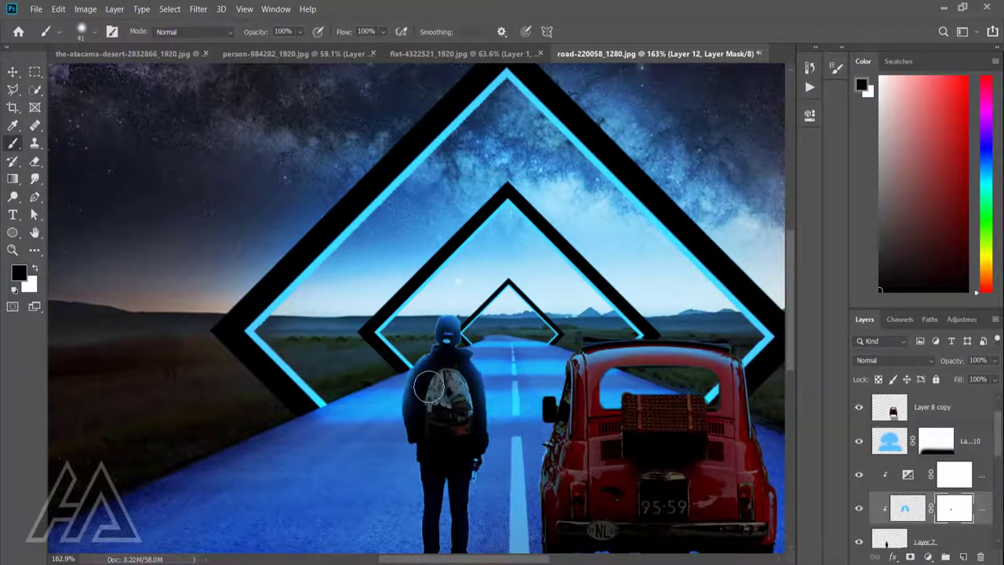
scroll(449, 349, "up", 2)
left_click_drag(458, 330, 450, 322)
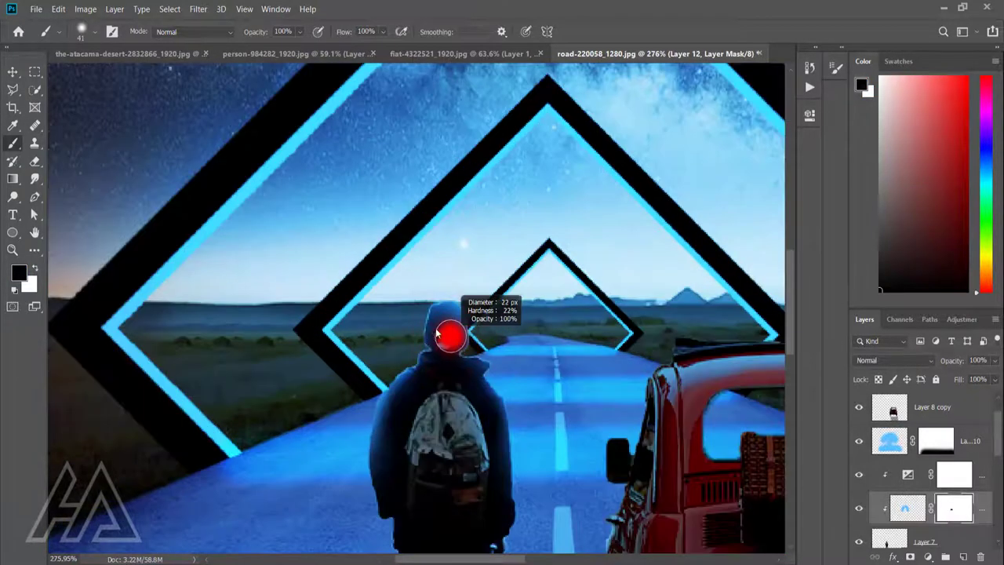
key("ctrl+0")
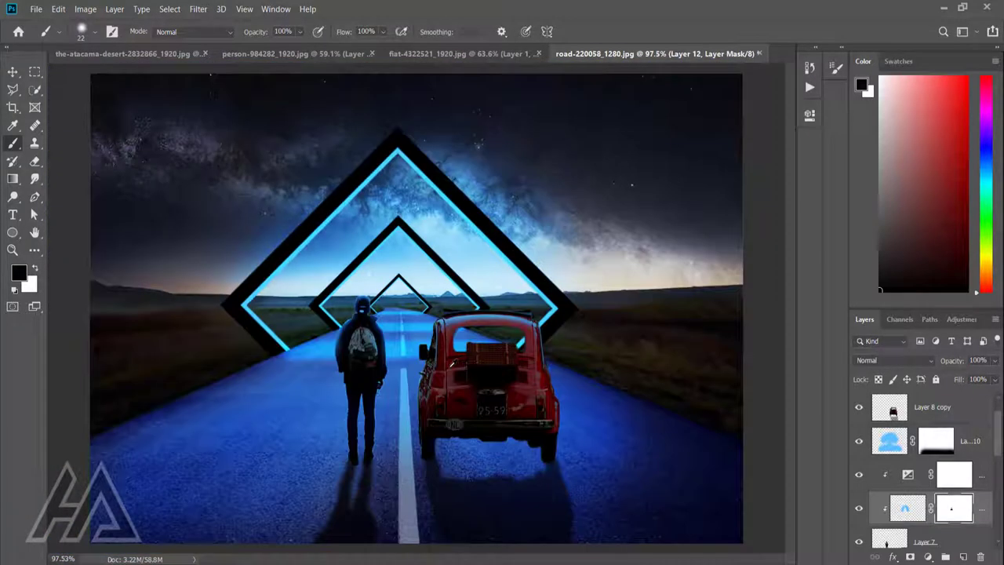
scroll(423, 423, "up", 1)
scroll(353, 400, "up", 3)
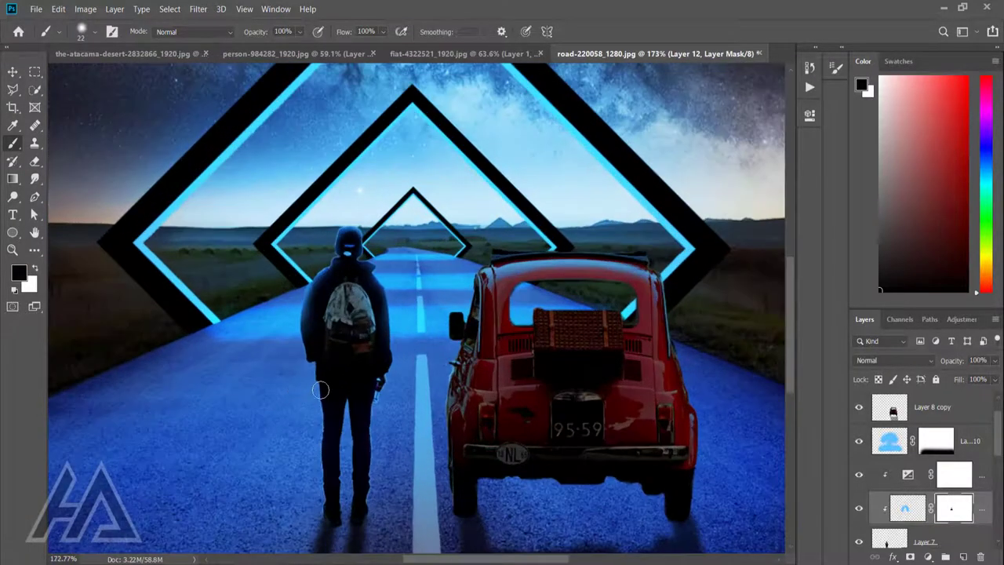
Alternate between Layer 12's pixels and mask to refine the blue rim around the backpacker
left_click(898, 508)
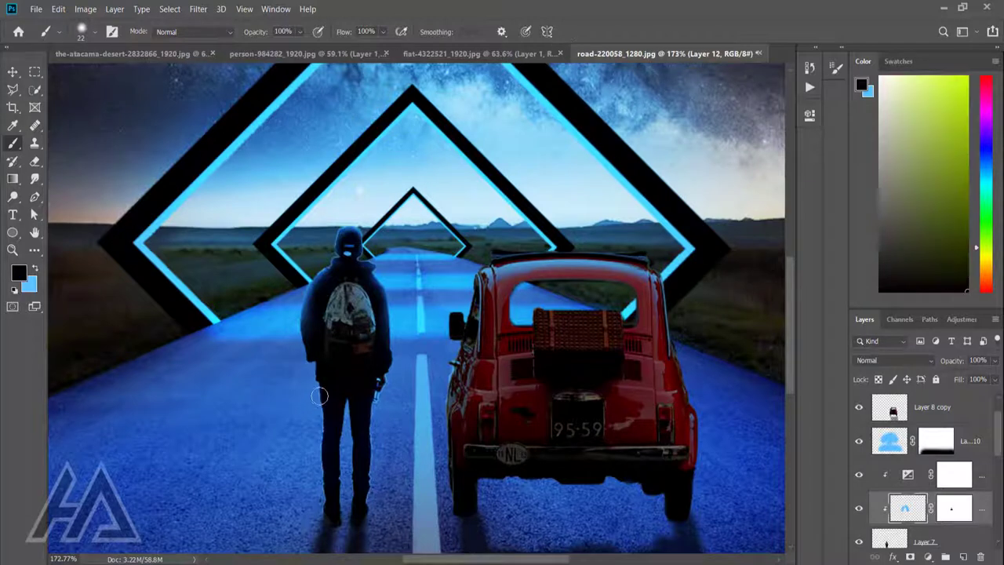
key("x")
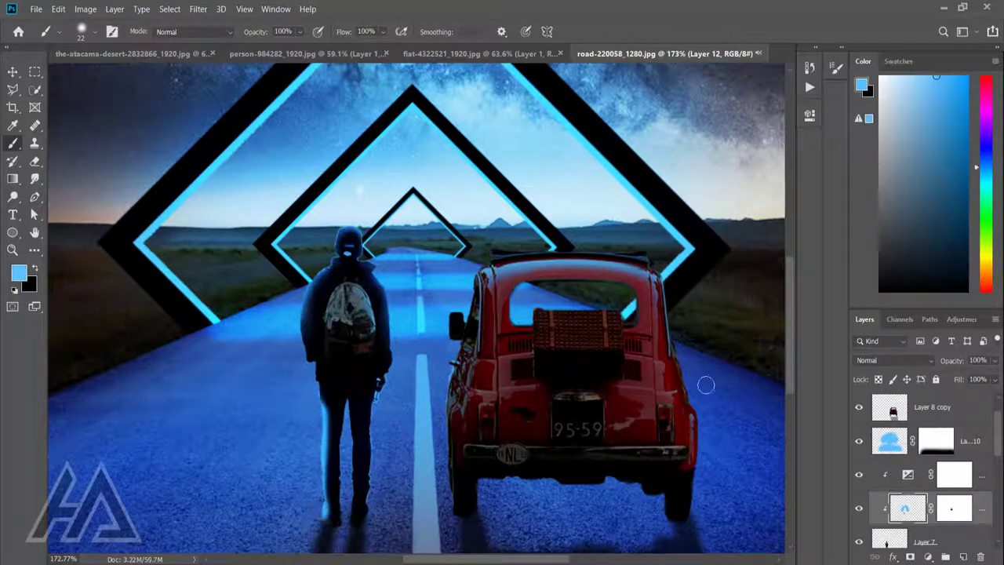
key("ctrl+backslash")
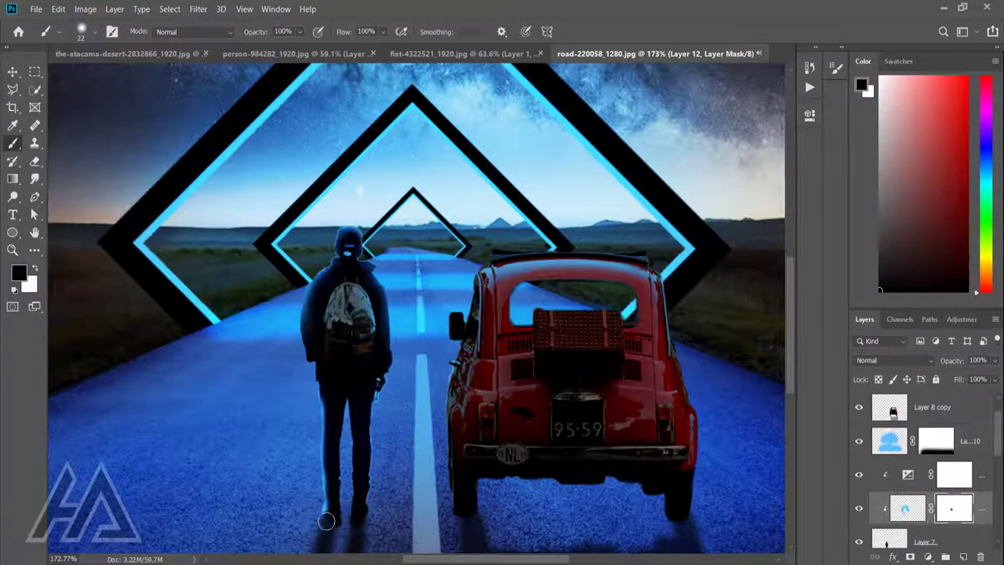
scroll(384, 409, "up", 1)
scroll(384, 409, "up", 1)
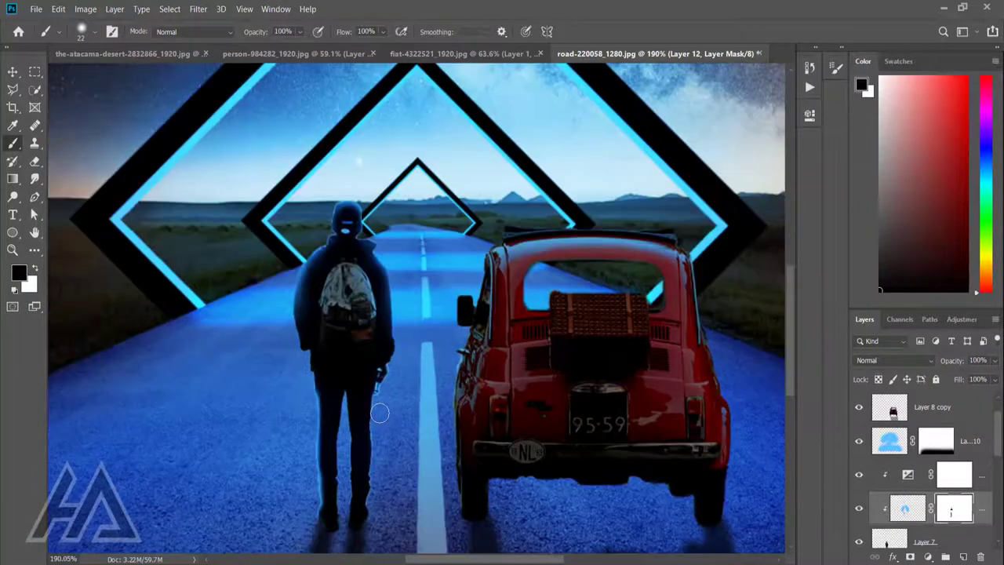
key("ctrl+2")
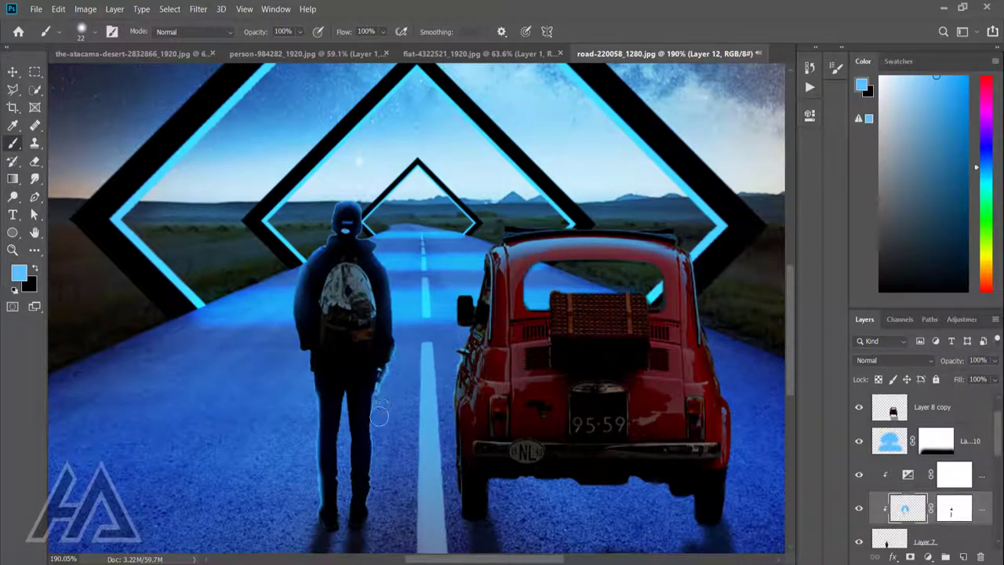
scroll(433, 506, "down", 2)
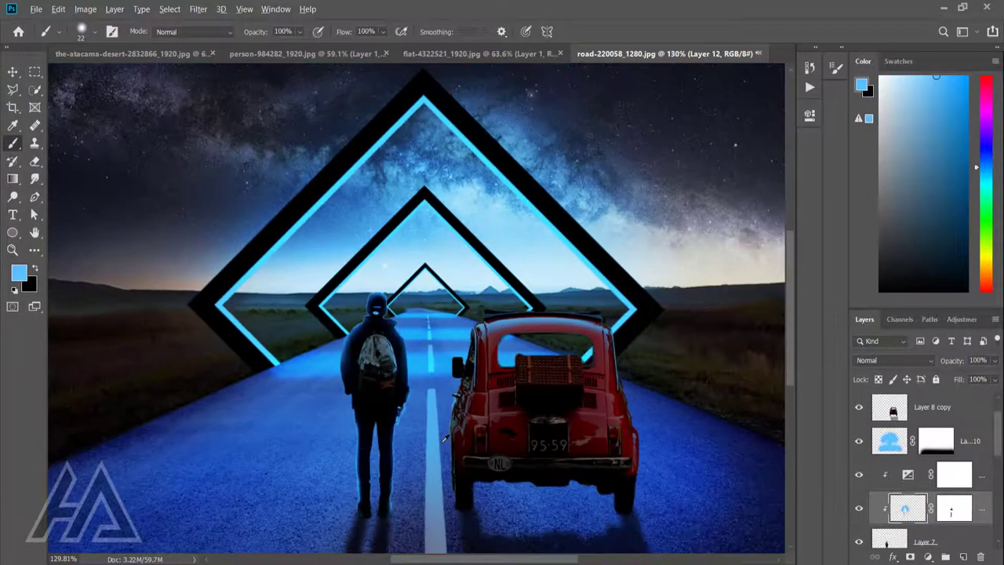
scroll(524, 377, "down", 1)
scroll(889, 436, "up", 1)
Add a layer mask to Layer 8 copy
left_click(888, 437)
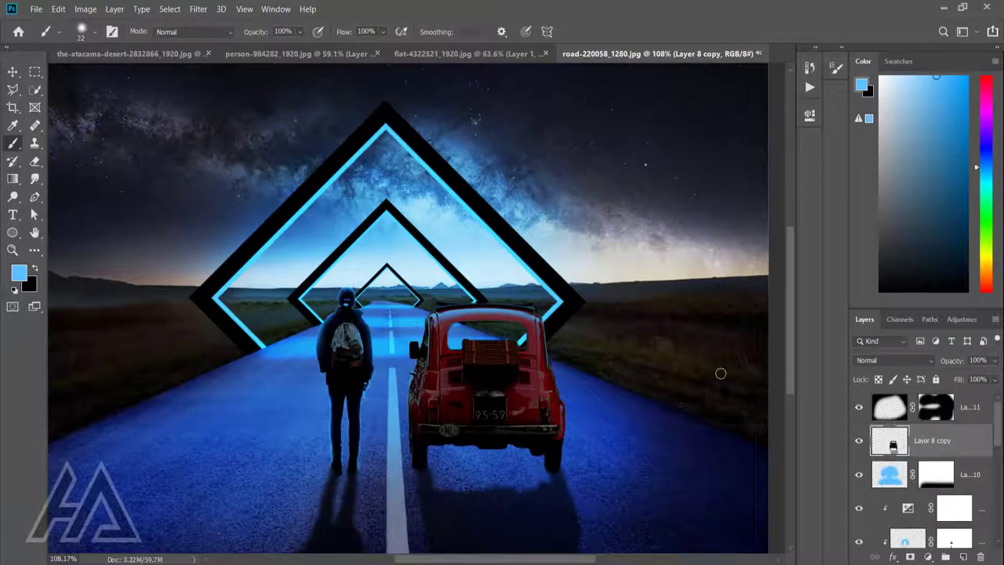
left_click(910, 558)
scroll(392, 375, "up", 3)
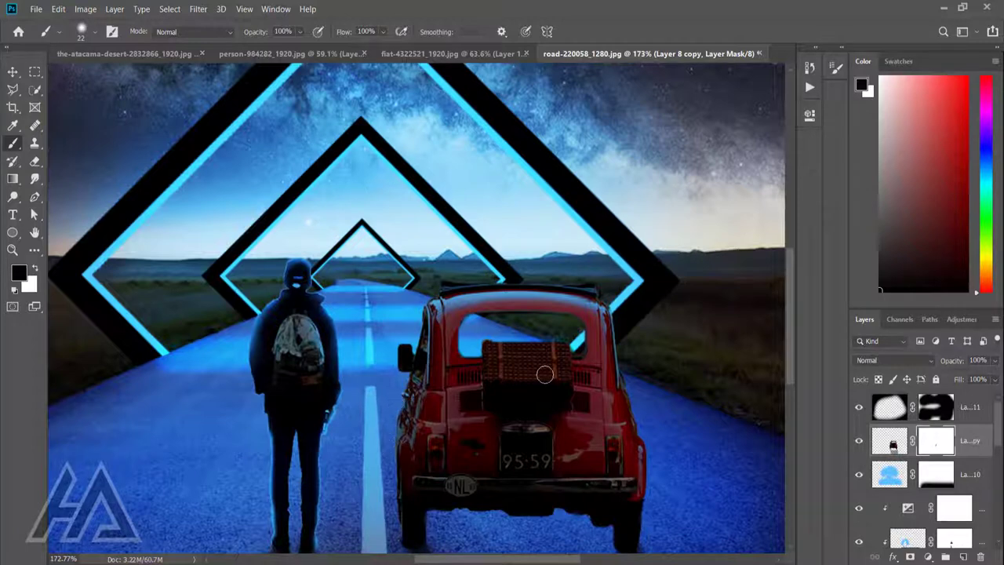
scroll(601, 282, "down", 2)
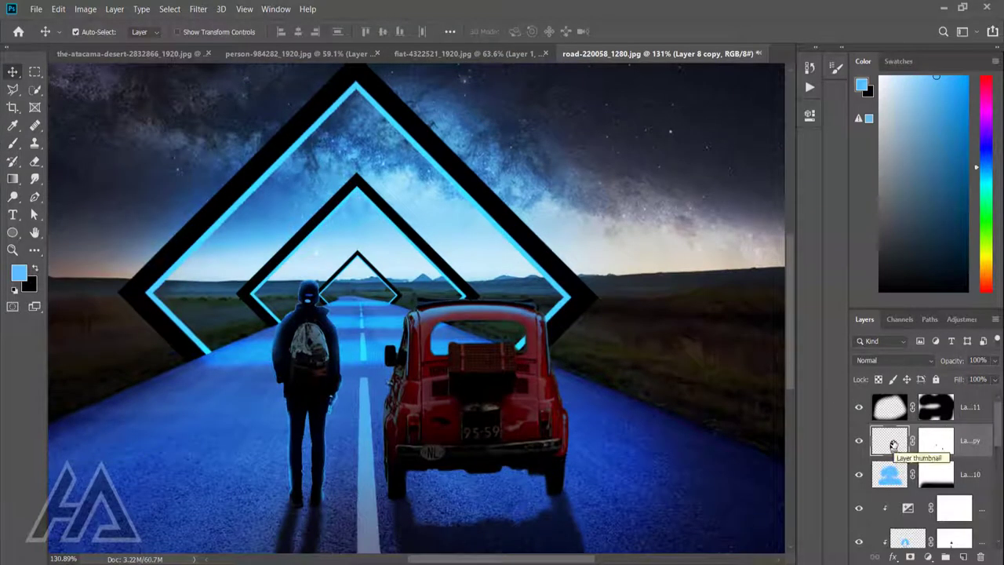
Fill the Fiat's rear-window rectangle with black on new Layer 13 and lower its opacity
left_click(34, 71)
left_click_drag(445, 323, 537, 367)
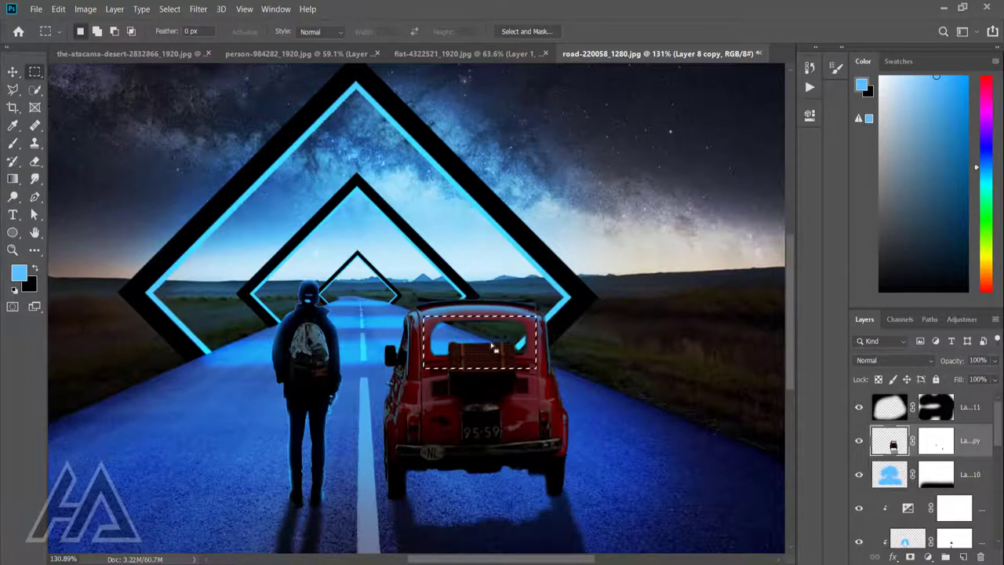
left_click(35, 269)
left_click(963, 556)
mouse_move(940, 430)
left_mouse_down()
mouse_move(919, 417)
mouse_move(934, 459)
left_mouse_up()
key("alt+BackSpace")
key("ctrl+d")
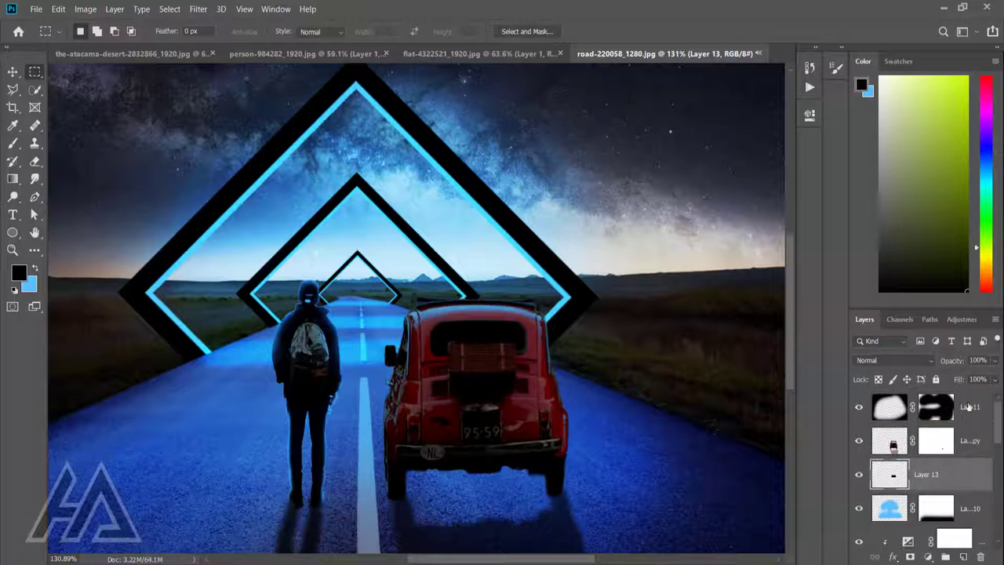
left_click_drag(947, 360, 955, 360)
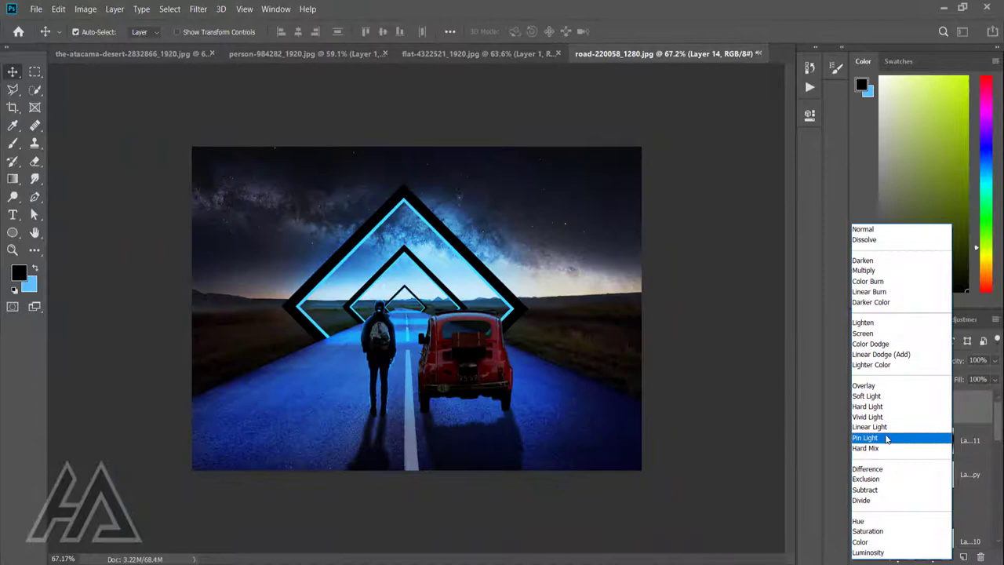
Set Layer 14 to Linear Light and apply a High Pass filter with 0.6 pixel radius
left_click(871, 426)
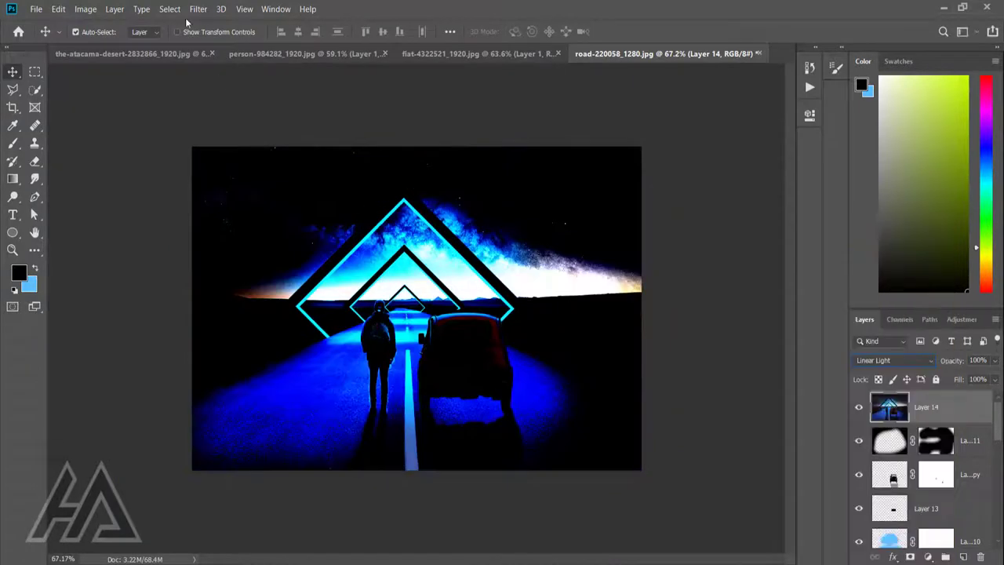
left_click(197, 9)
left_click(383, 283)
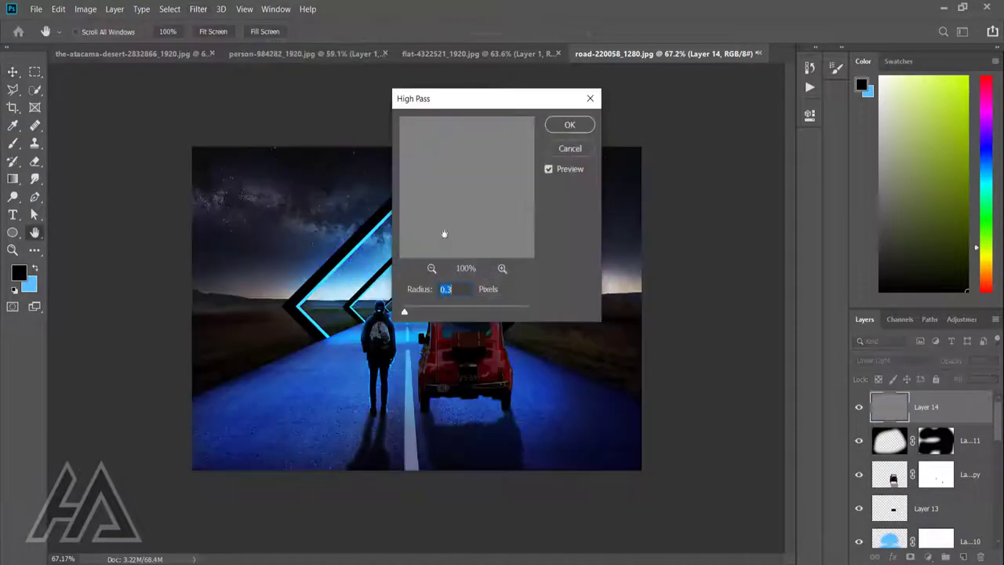
left_click_drag(484, 102, 740, 107)
left_click_drag(678, 317, 662, 317)
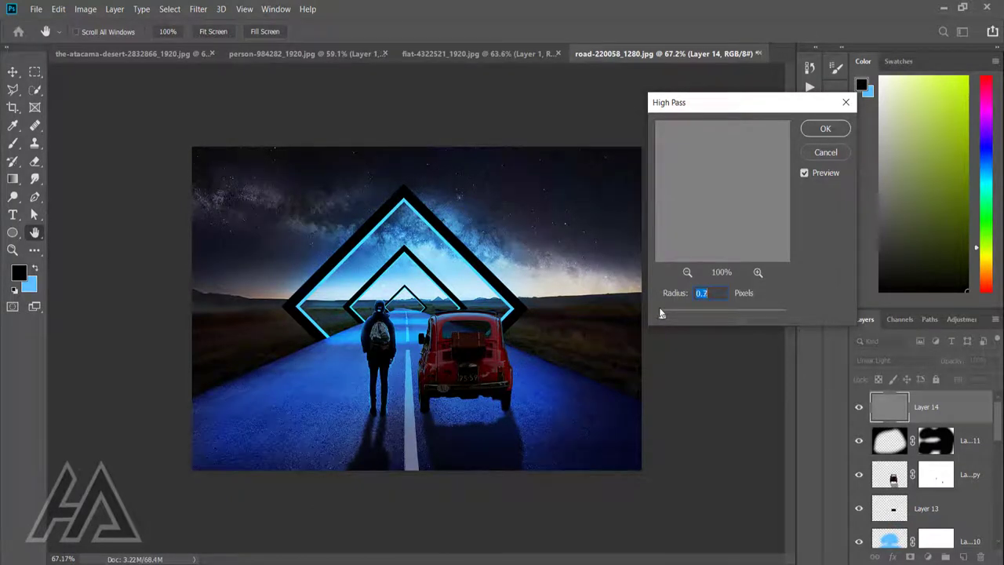
left_click(804, 173)
left_click(825, 130)
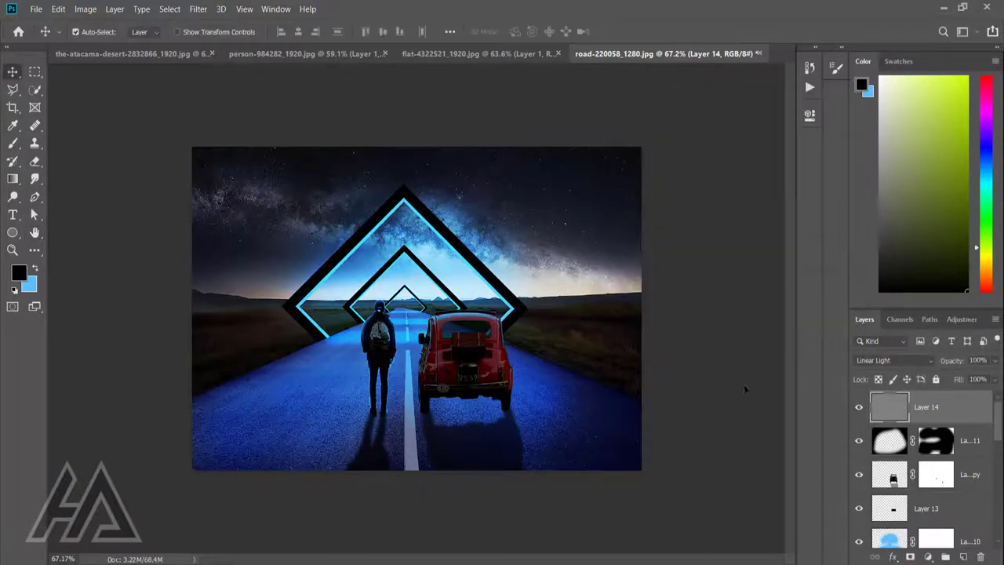
scroll(468, 330, "up", 2)
scroll(469, 329, "up", 1)
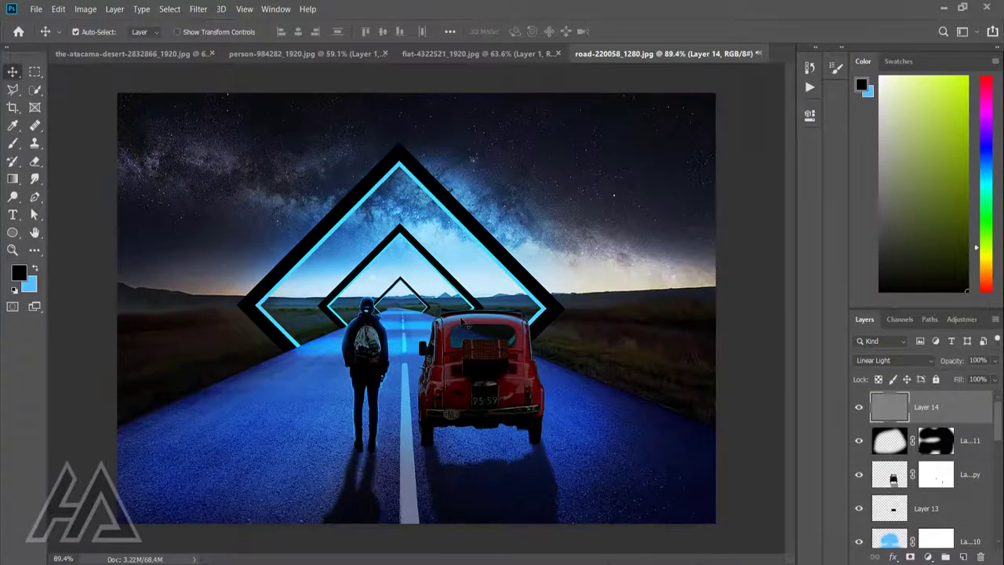